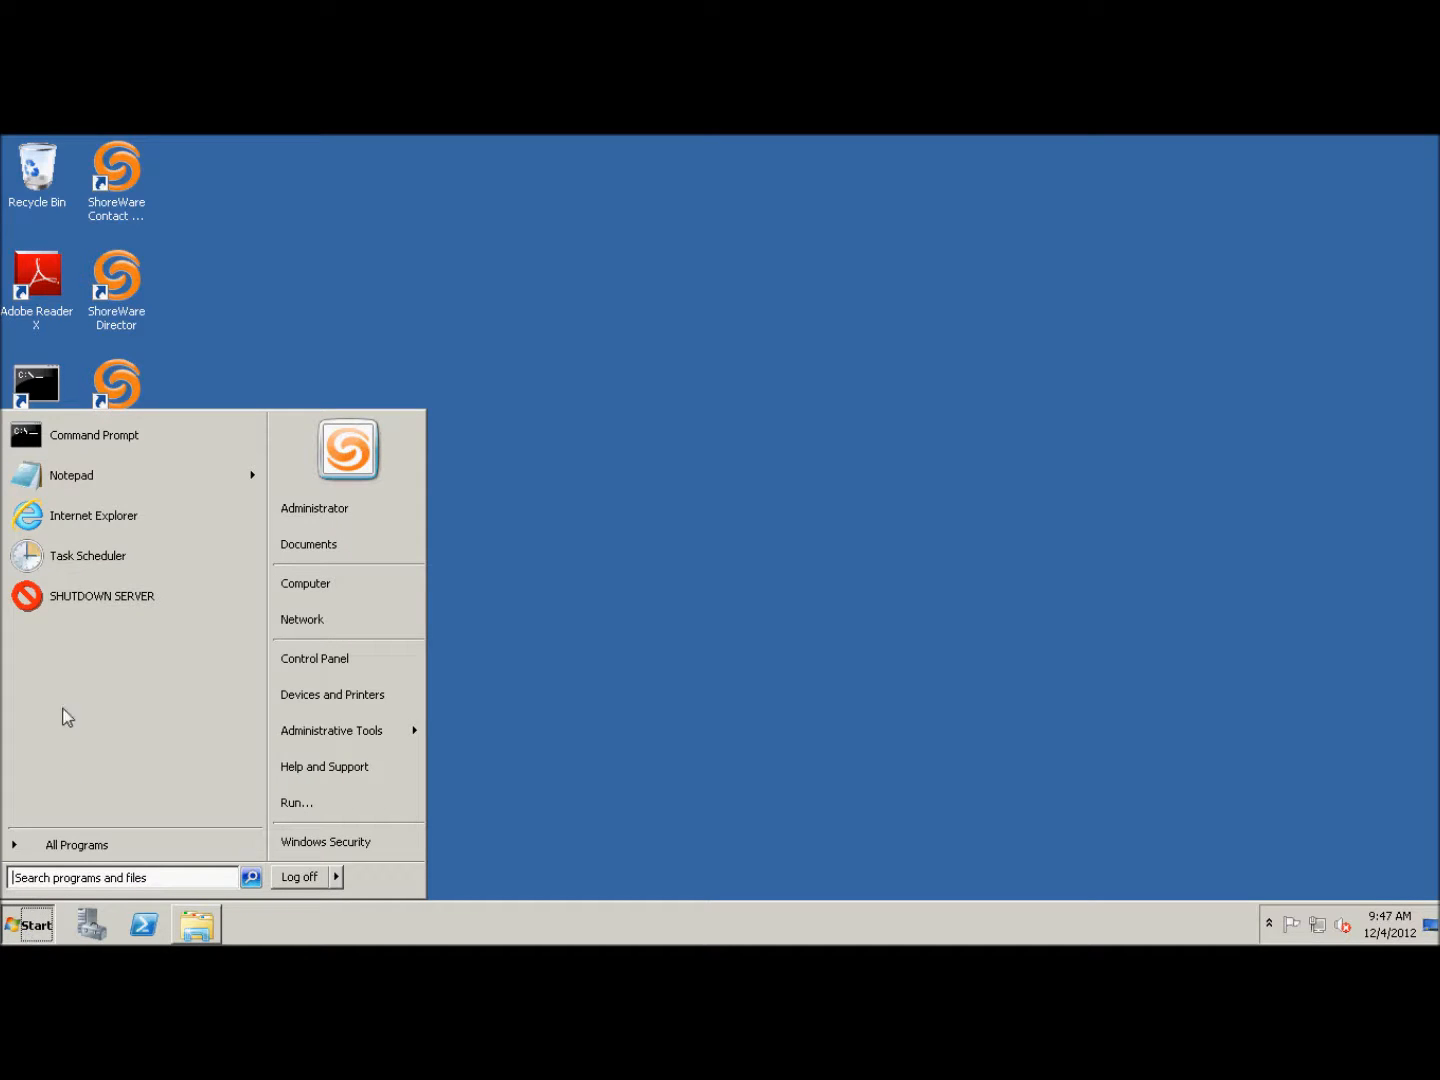
- Open Task Scheduler from the server's administrative tools and maximize its window
mouse_move(355, 740)
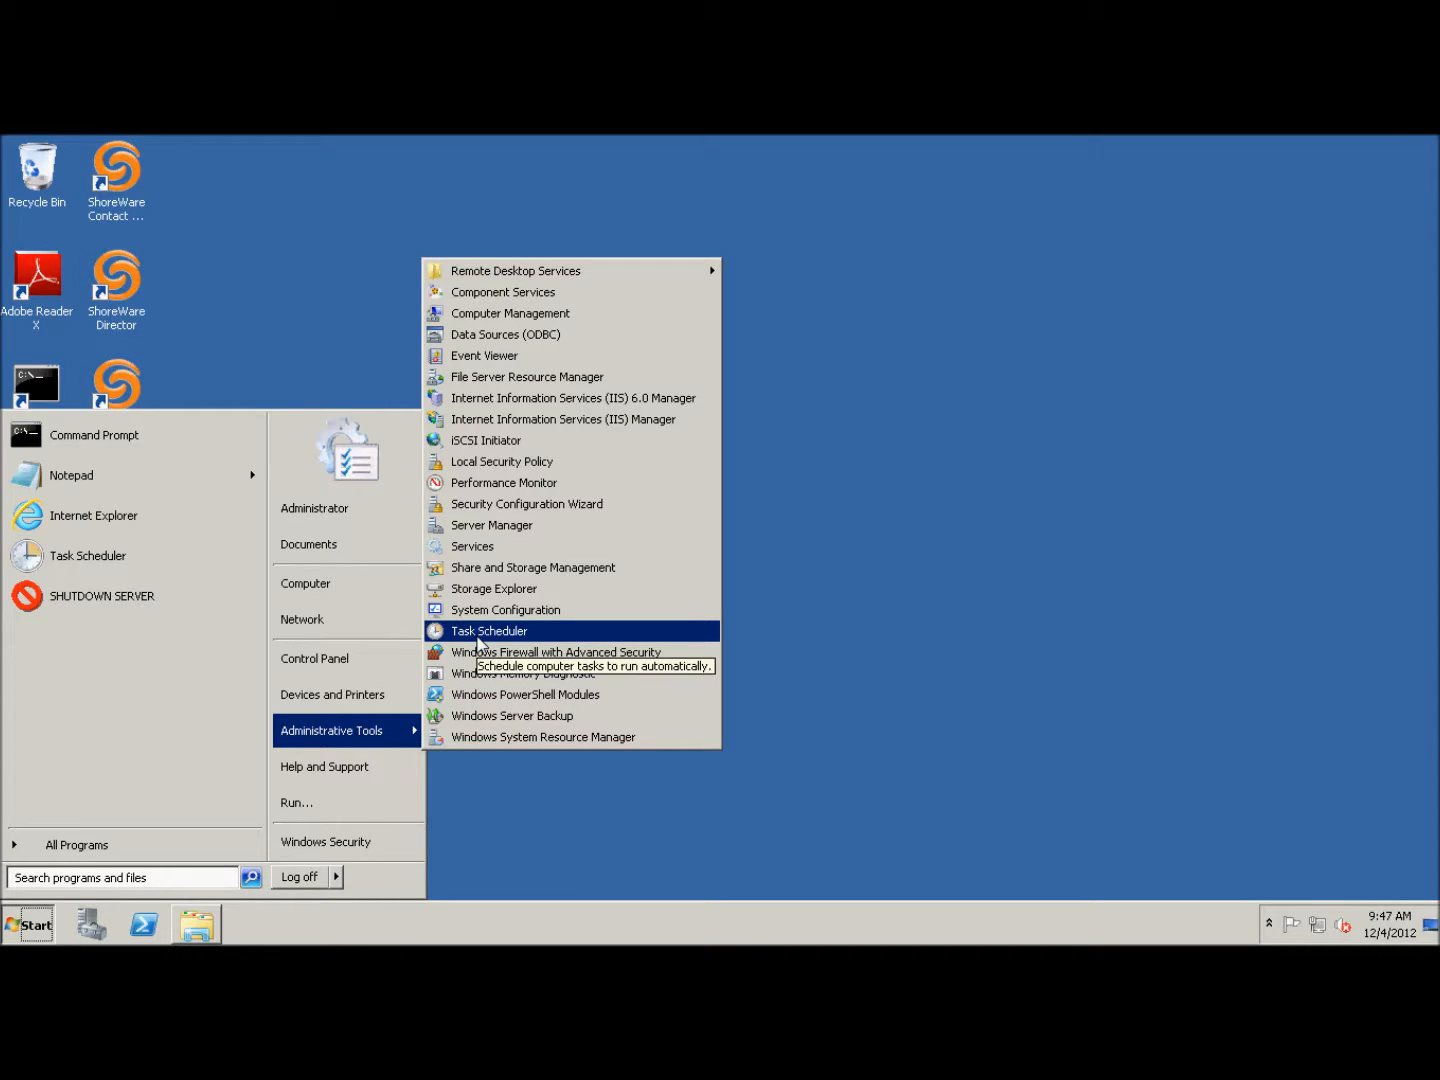
left_click(477, 636)
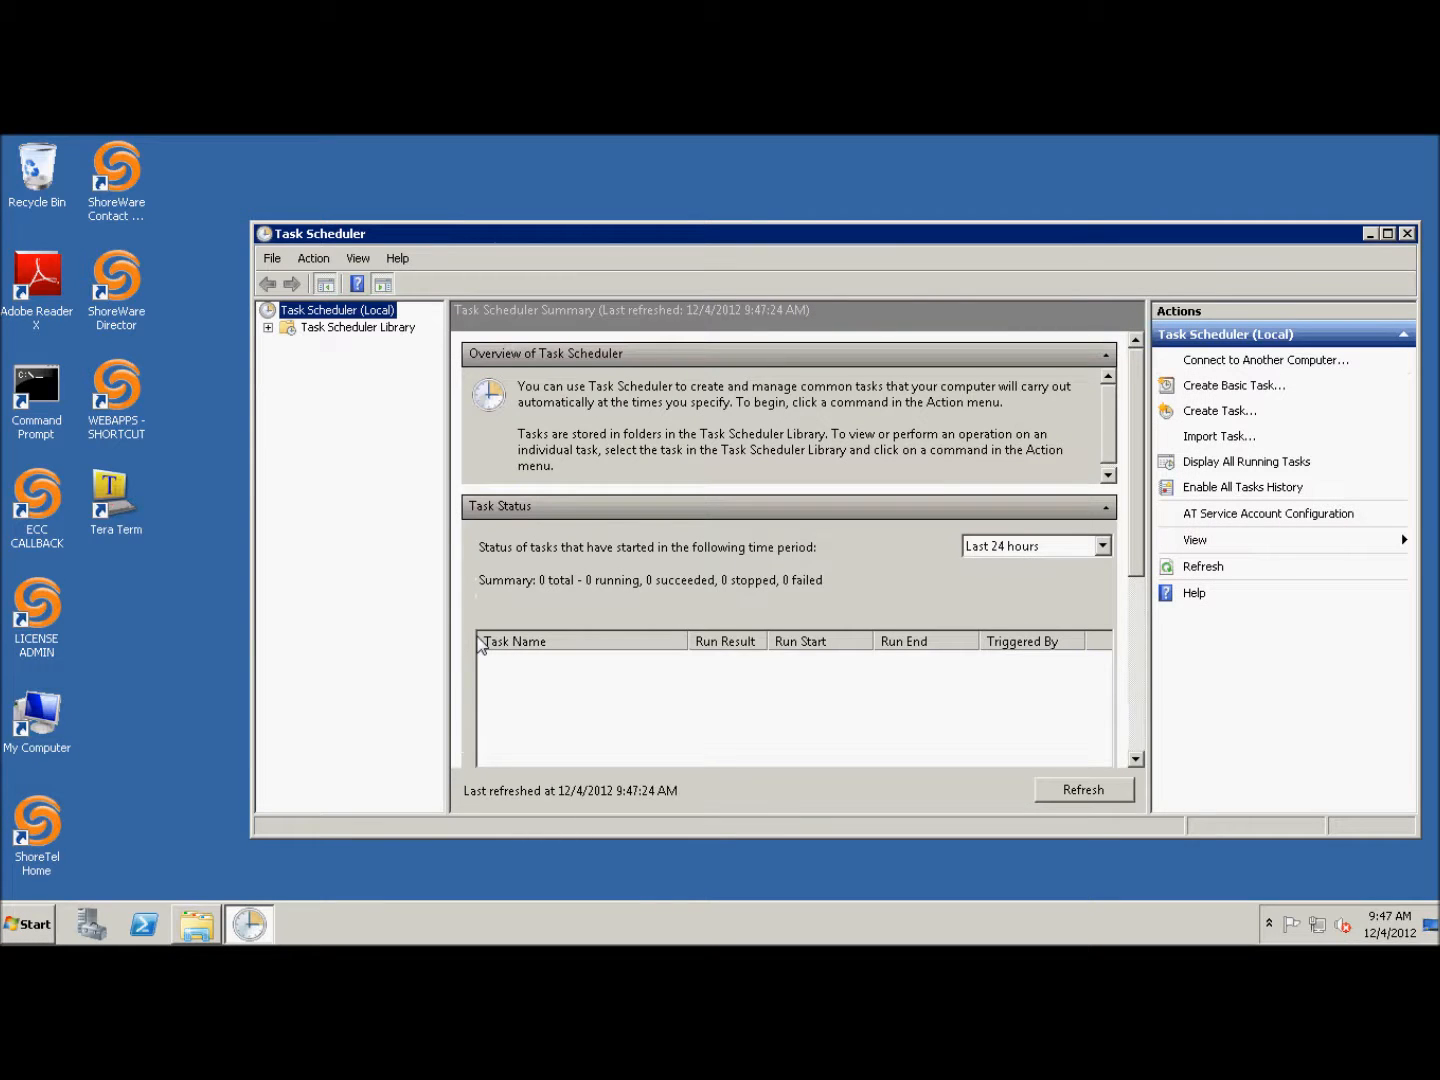
double_click(478, 240)
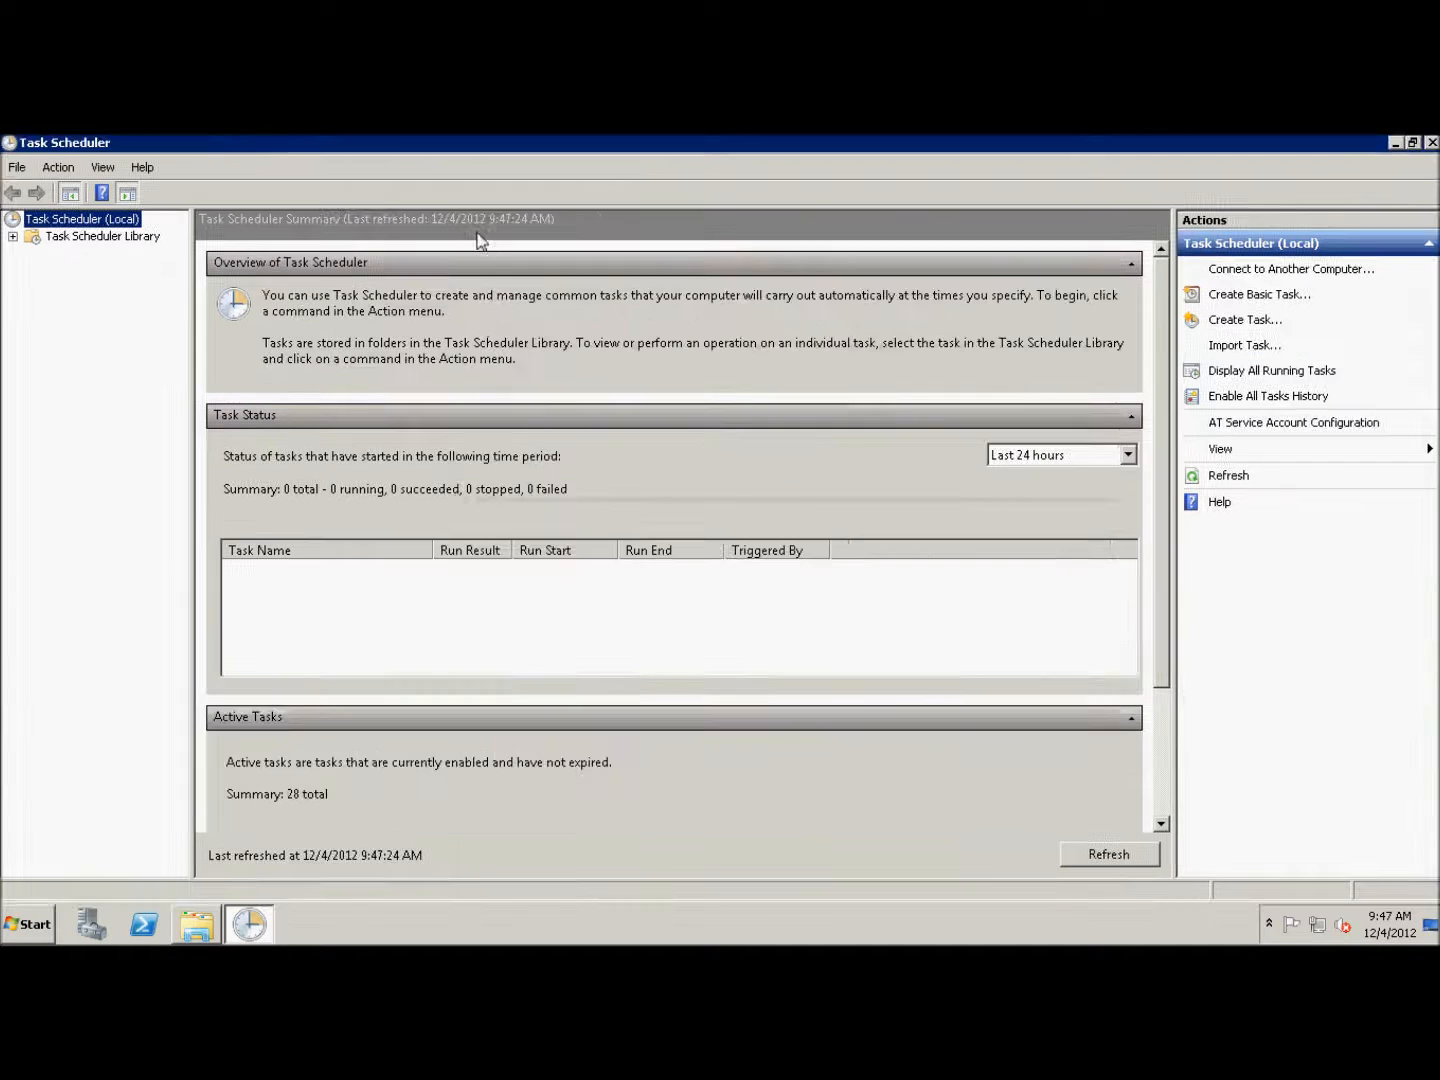
- Create a new task named ShoreTel HQ Backup, set to run whether the user is logged on or not
left_click(59, 169)
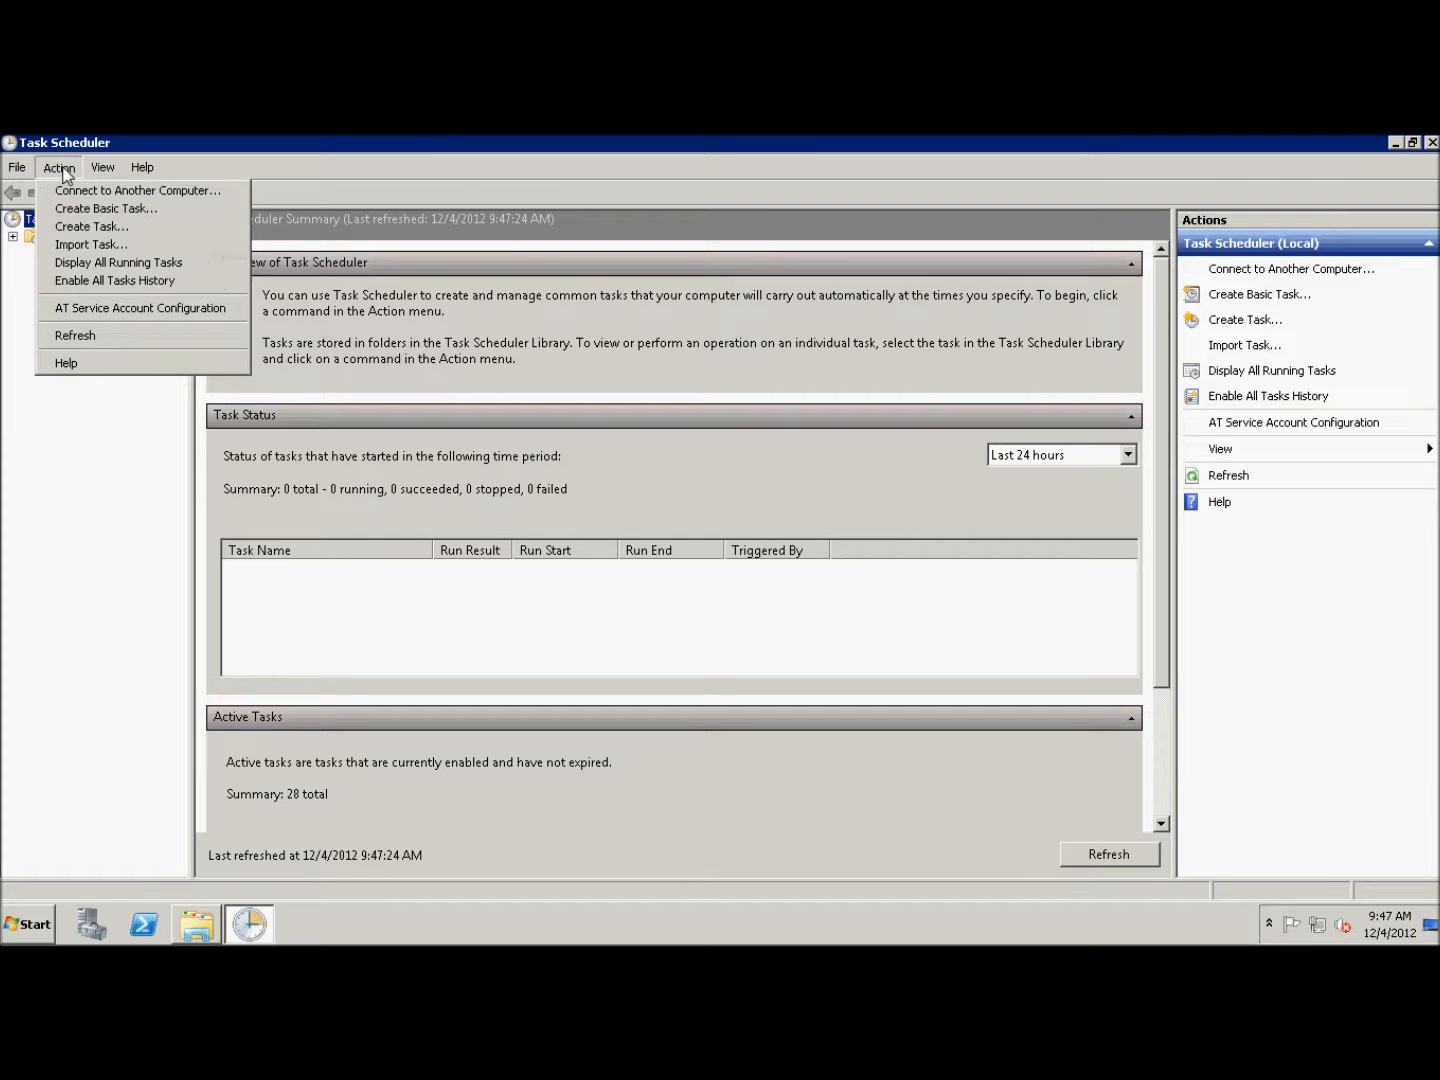
left_click(77, 229)
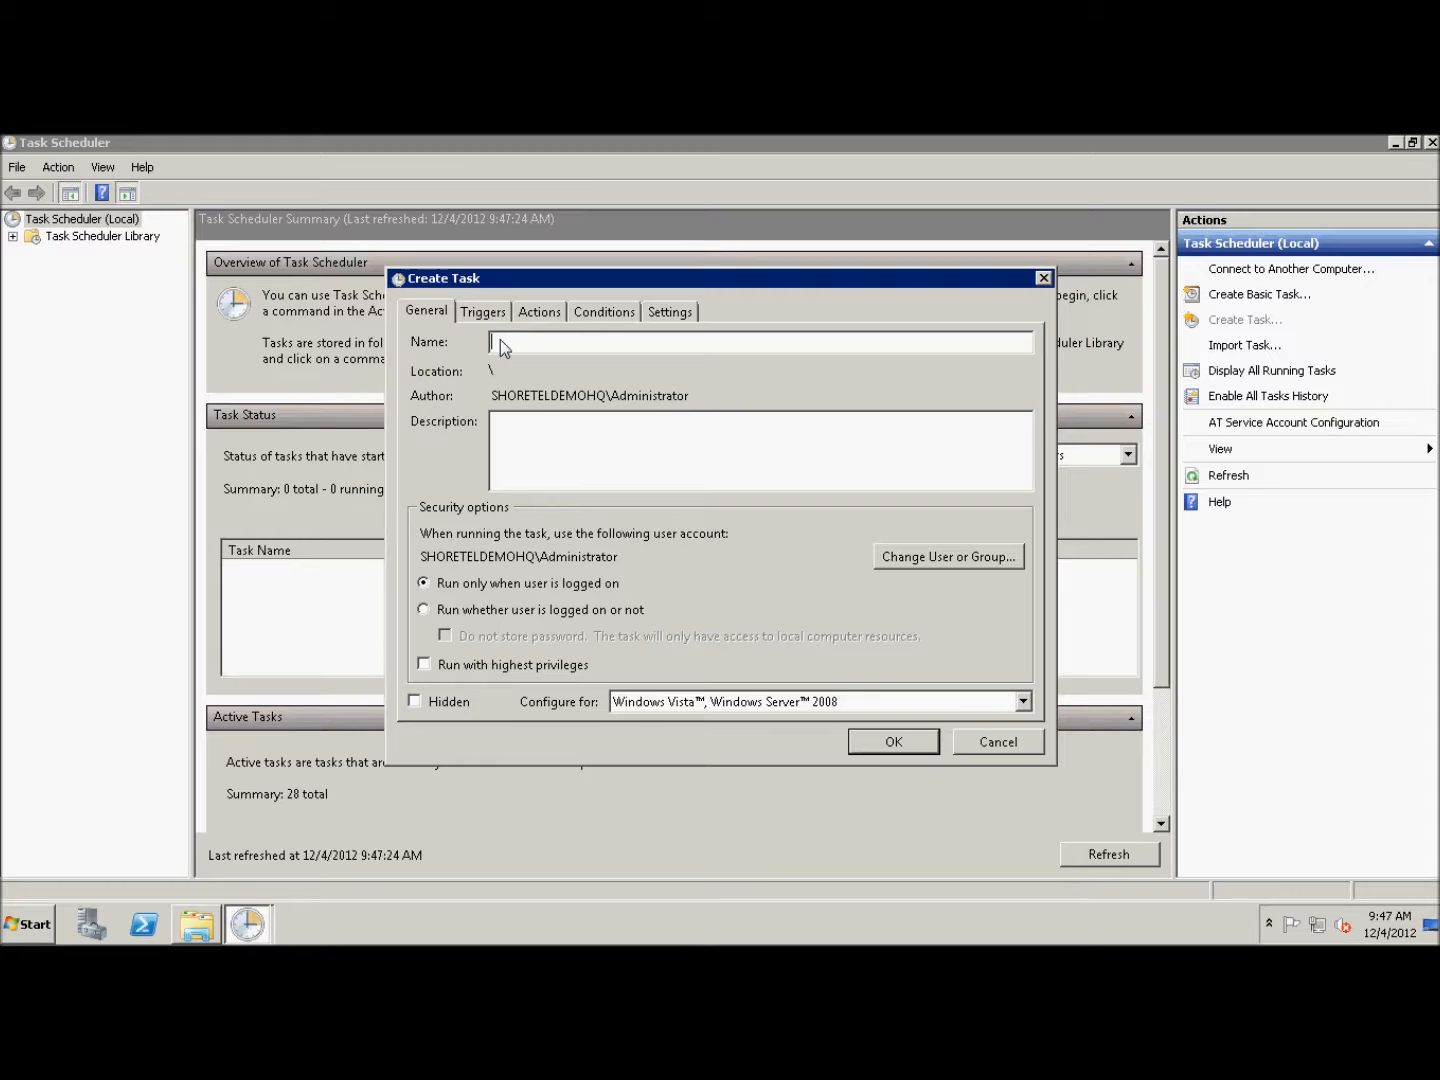
type("horeTel HQ Backup")
left_click(510, 612)
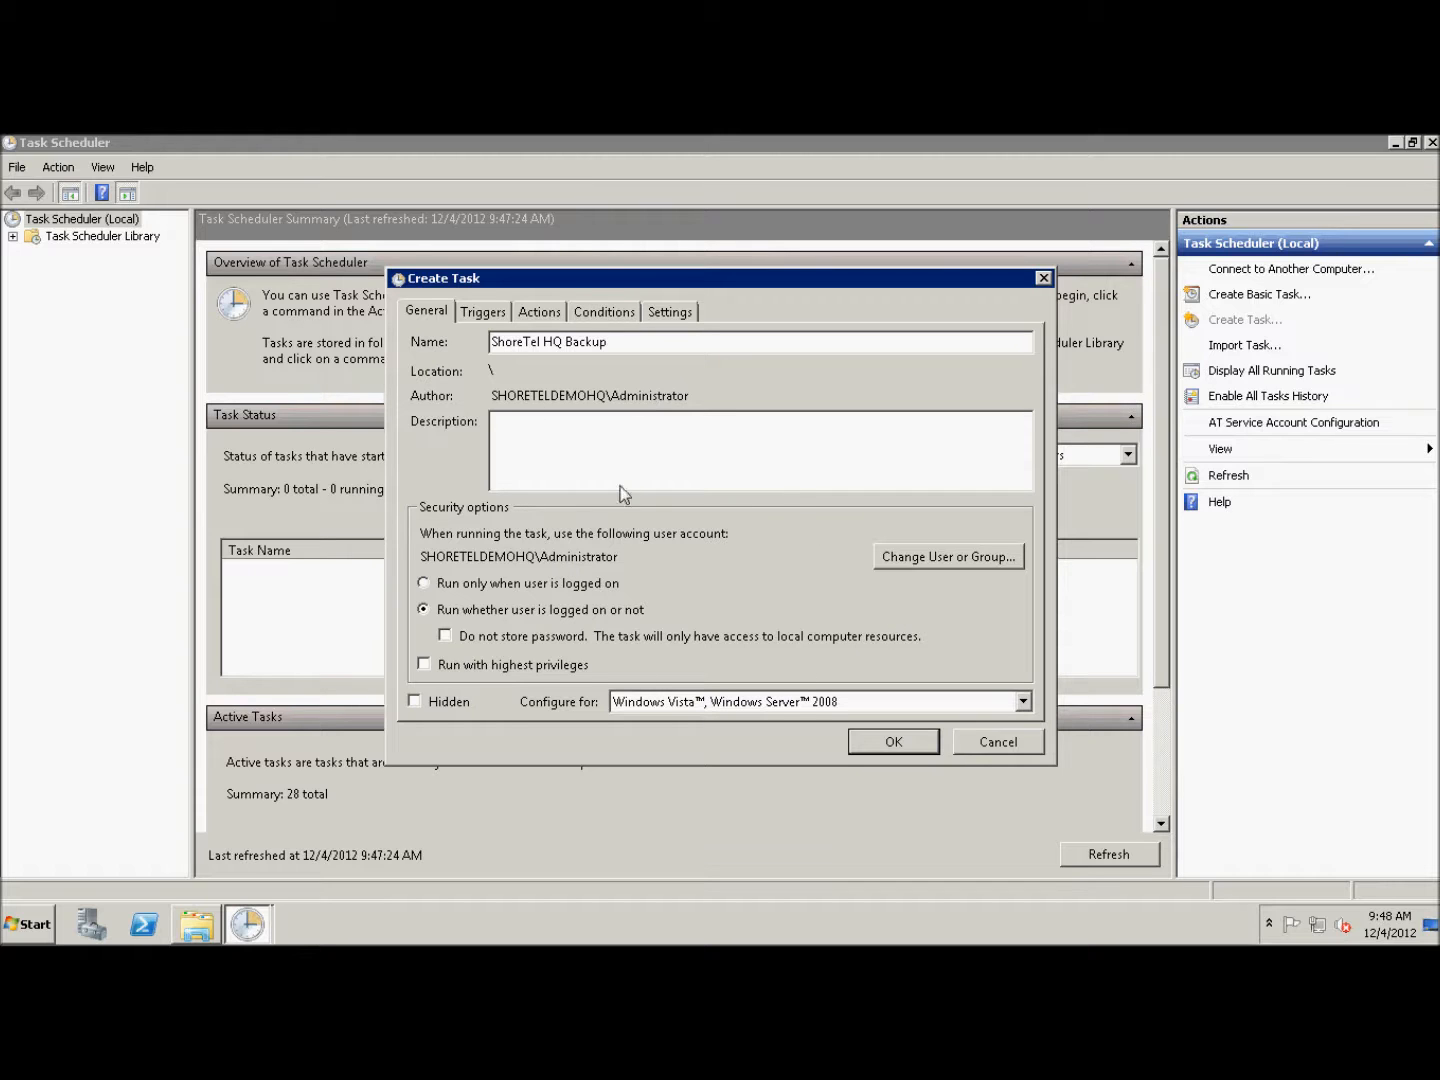
- Add a scheduled trigger to the task that runs daily, starting at 11:00:00 PM
left_click(481, 314)
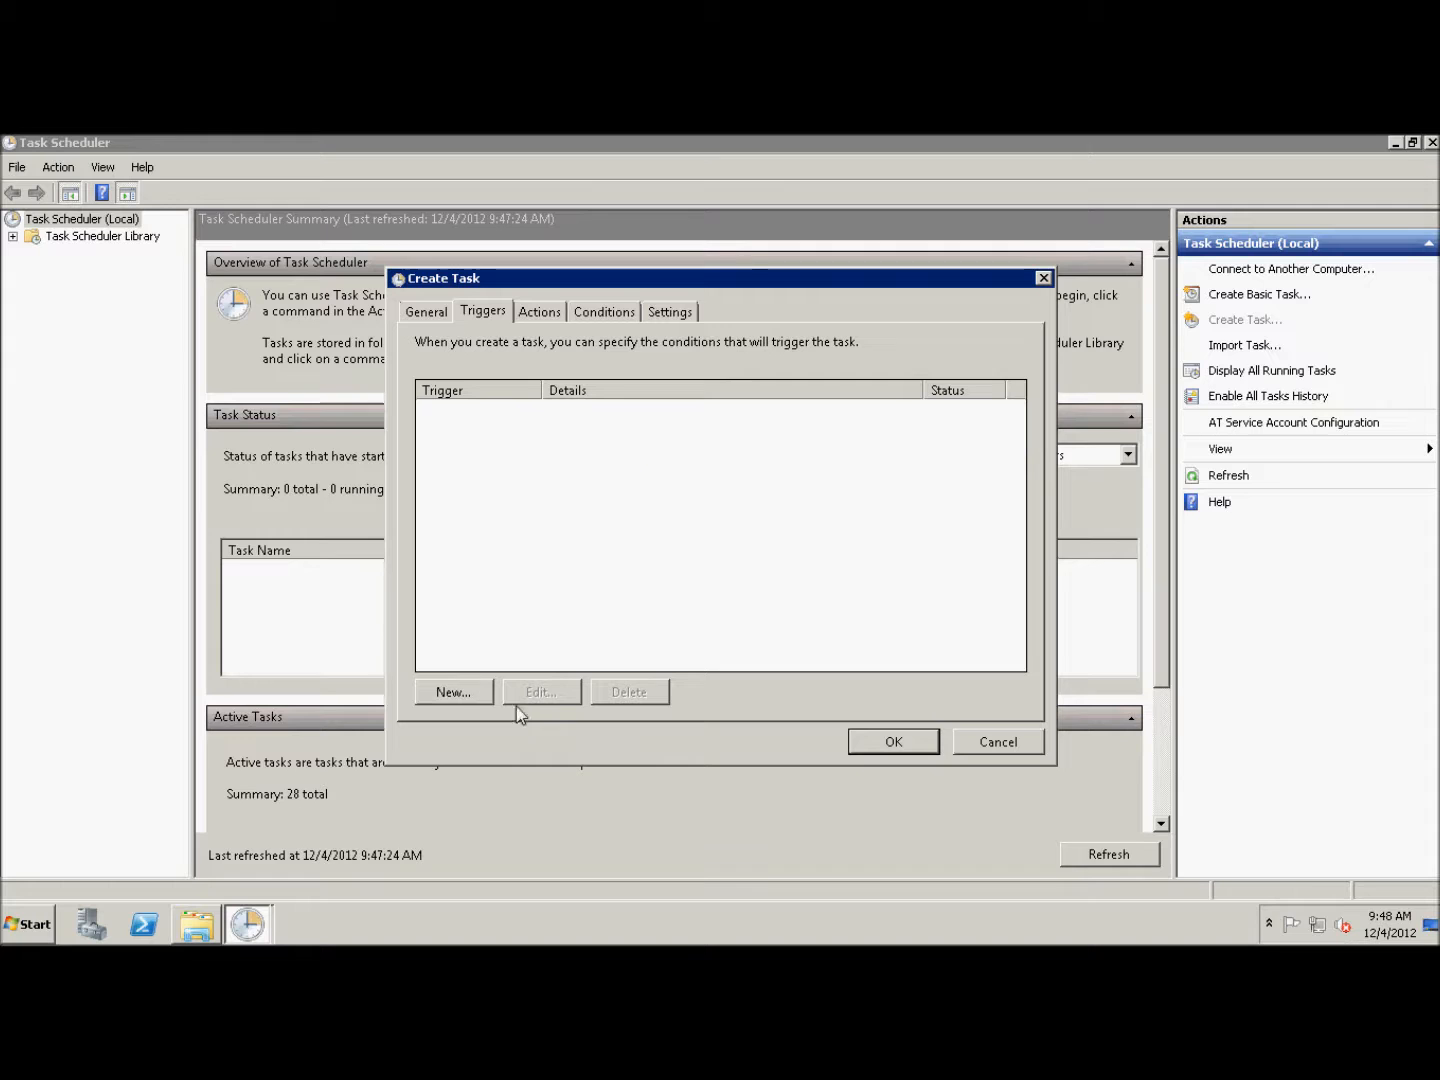
left_click(461, 693)
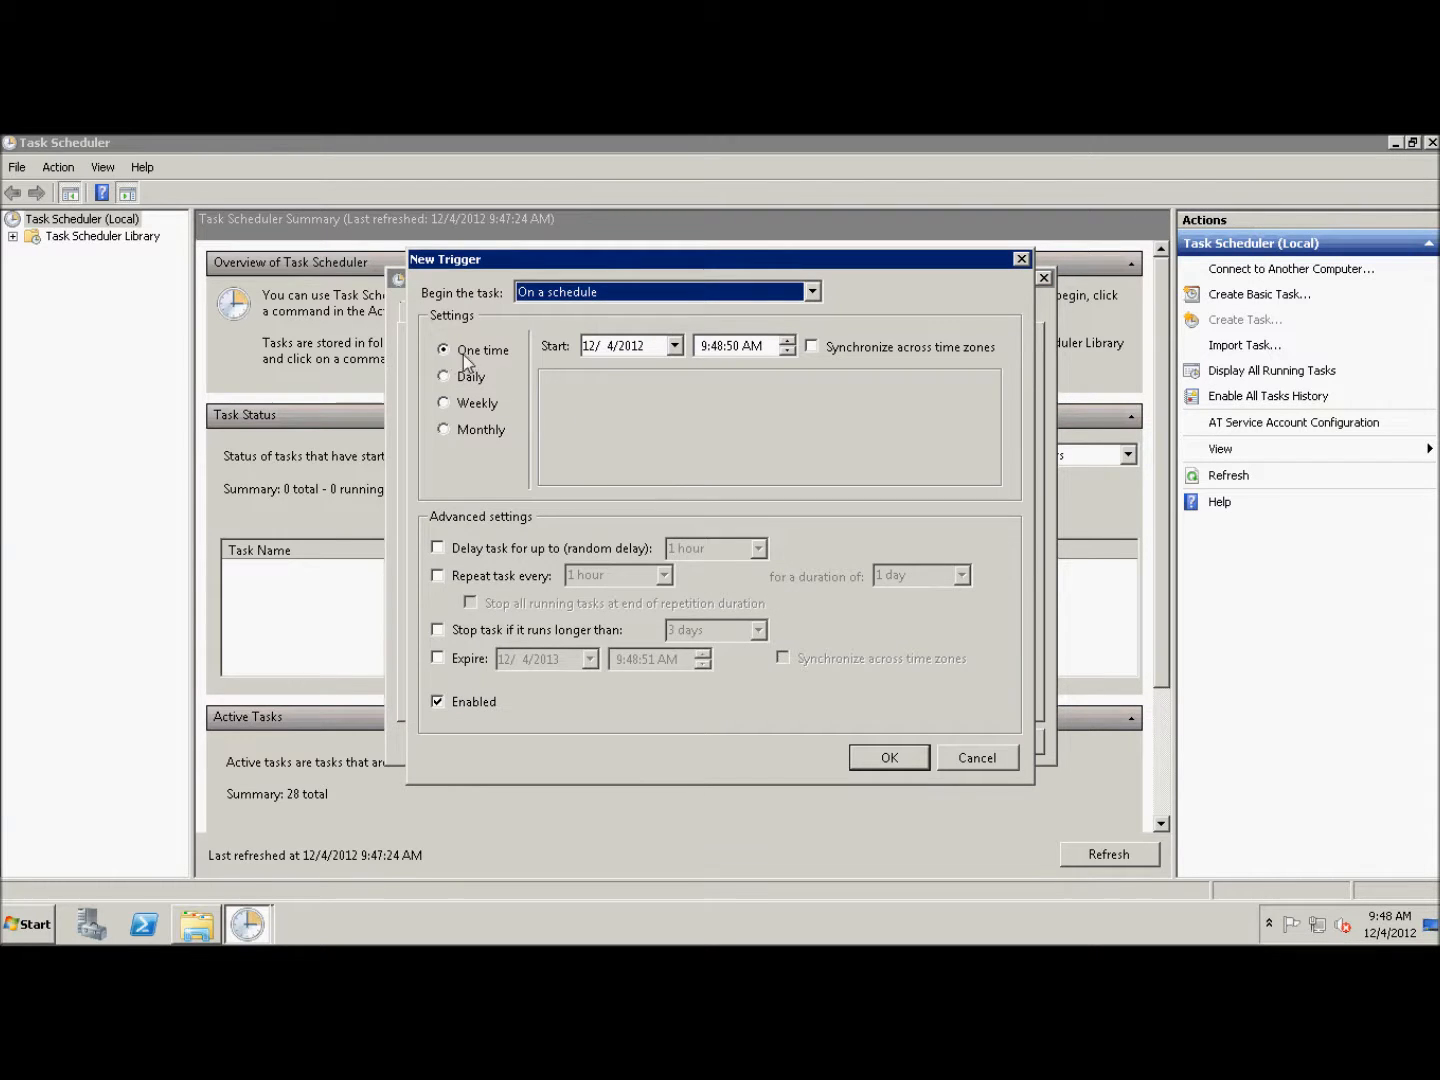
left_click(447, 377)
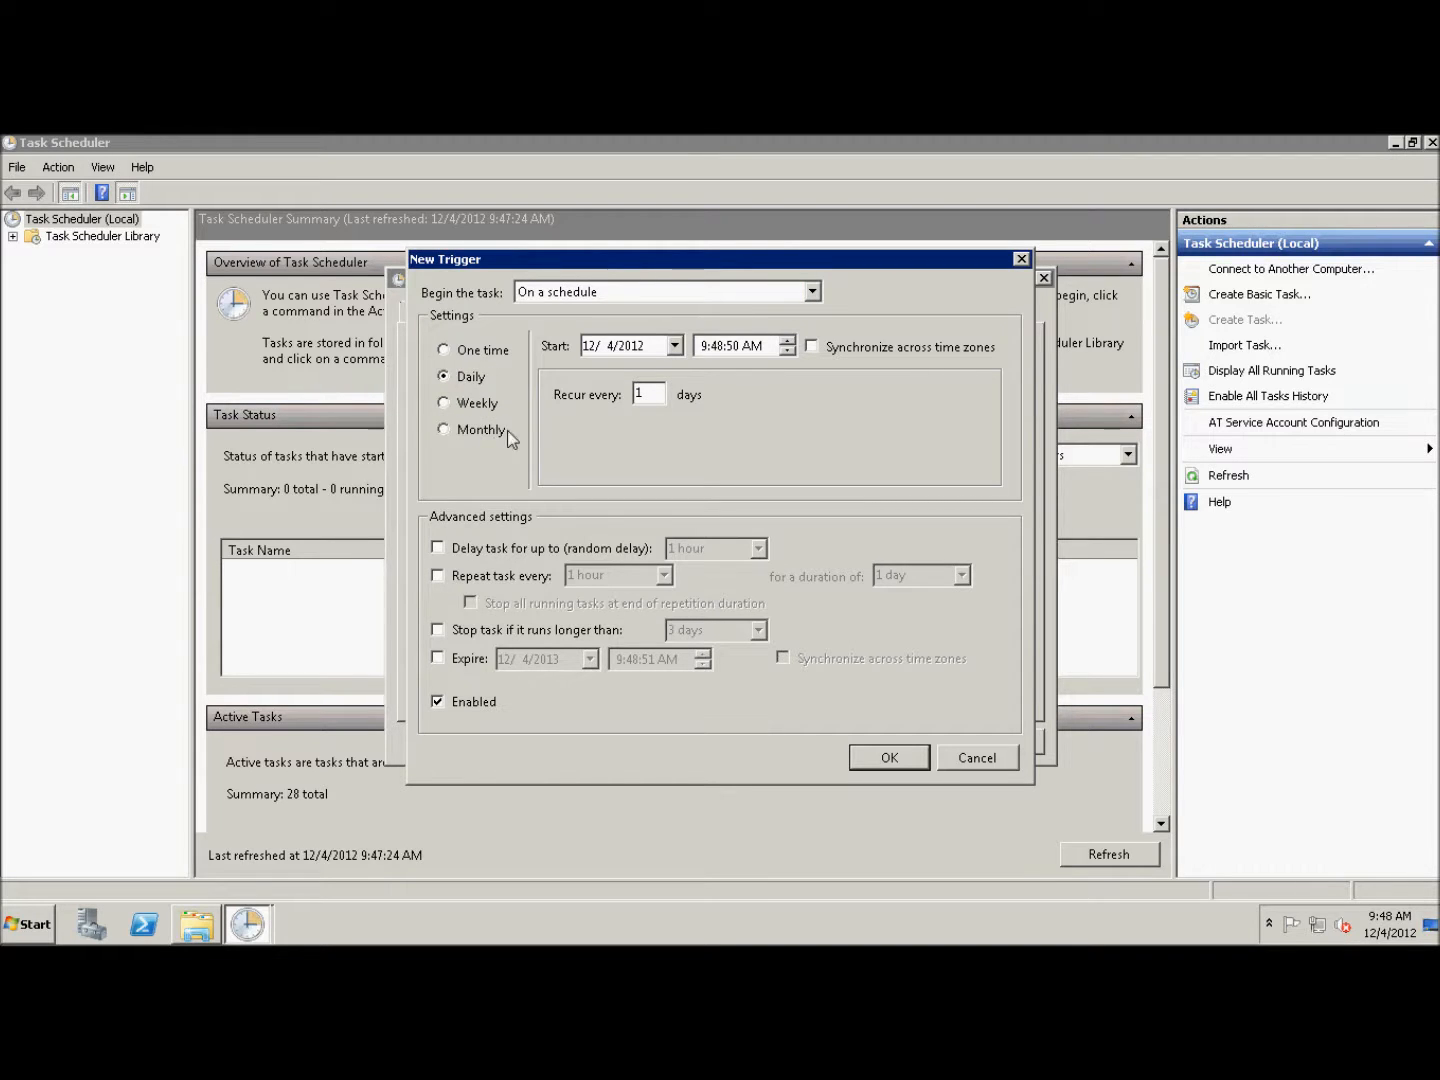
left_click(703, 346)
type("11")
left_click(719, 346)
type("0000p")
- Set the trigger to stop the task if it runs longer than 1 hour, and save the trigger
left_click(438, 630)
left_click(758, 630)
left_click(697, 671)
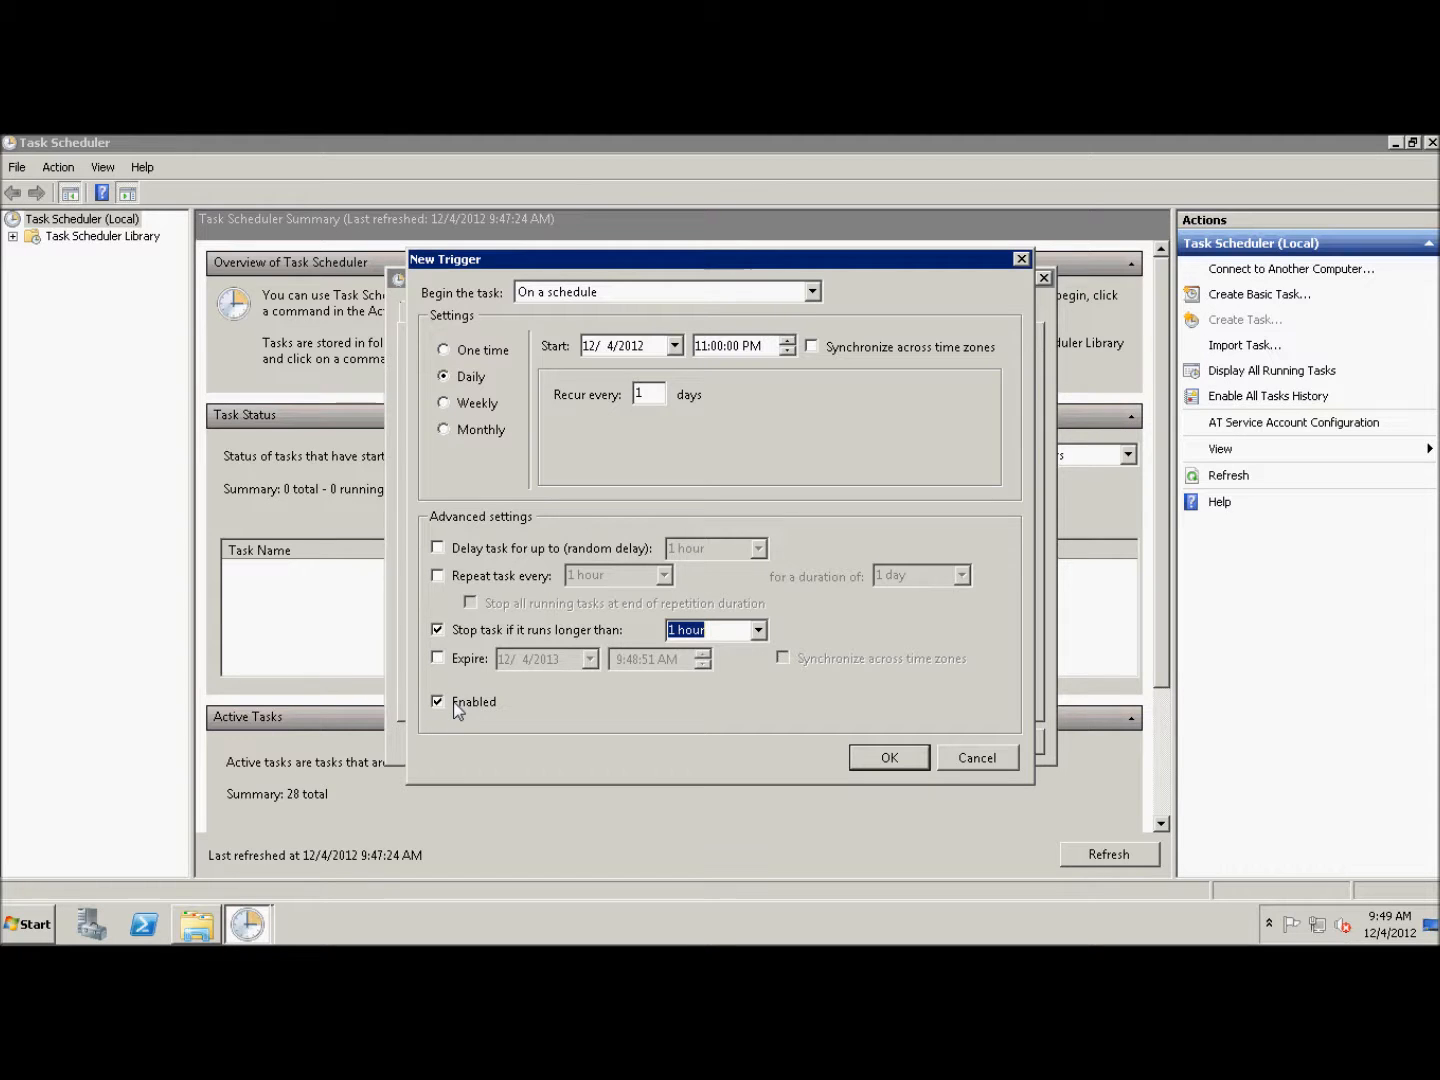
left_click(889, 759)
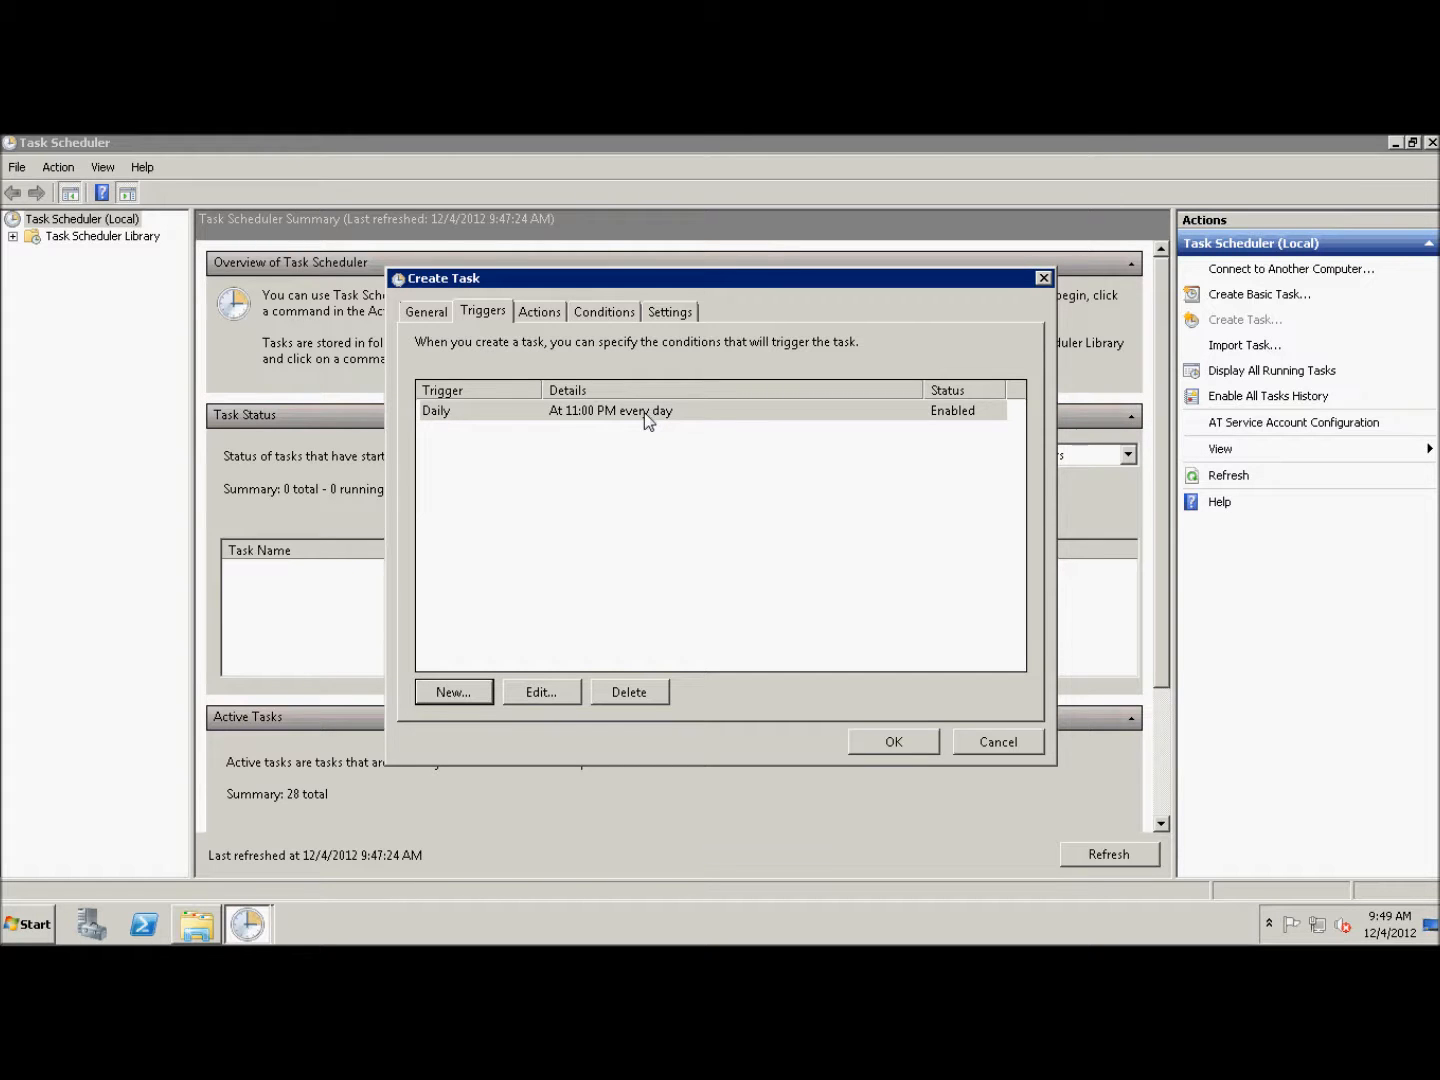
- Add a Start a program action to the task and open the file browser for its program or script
left_click(545, 319)
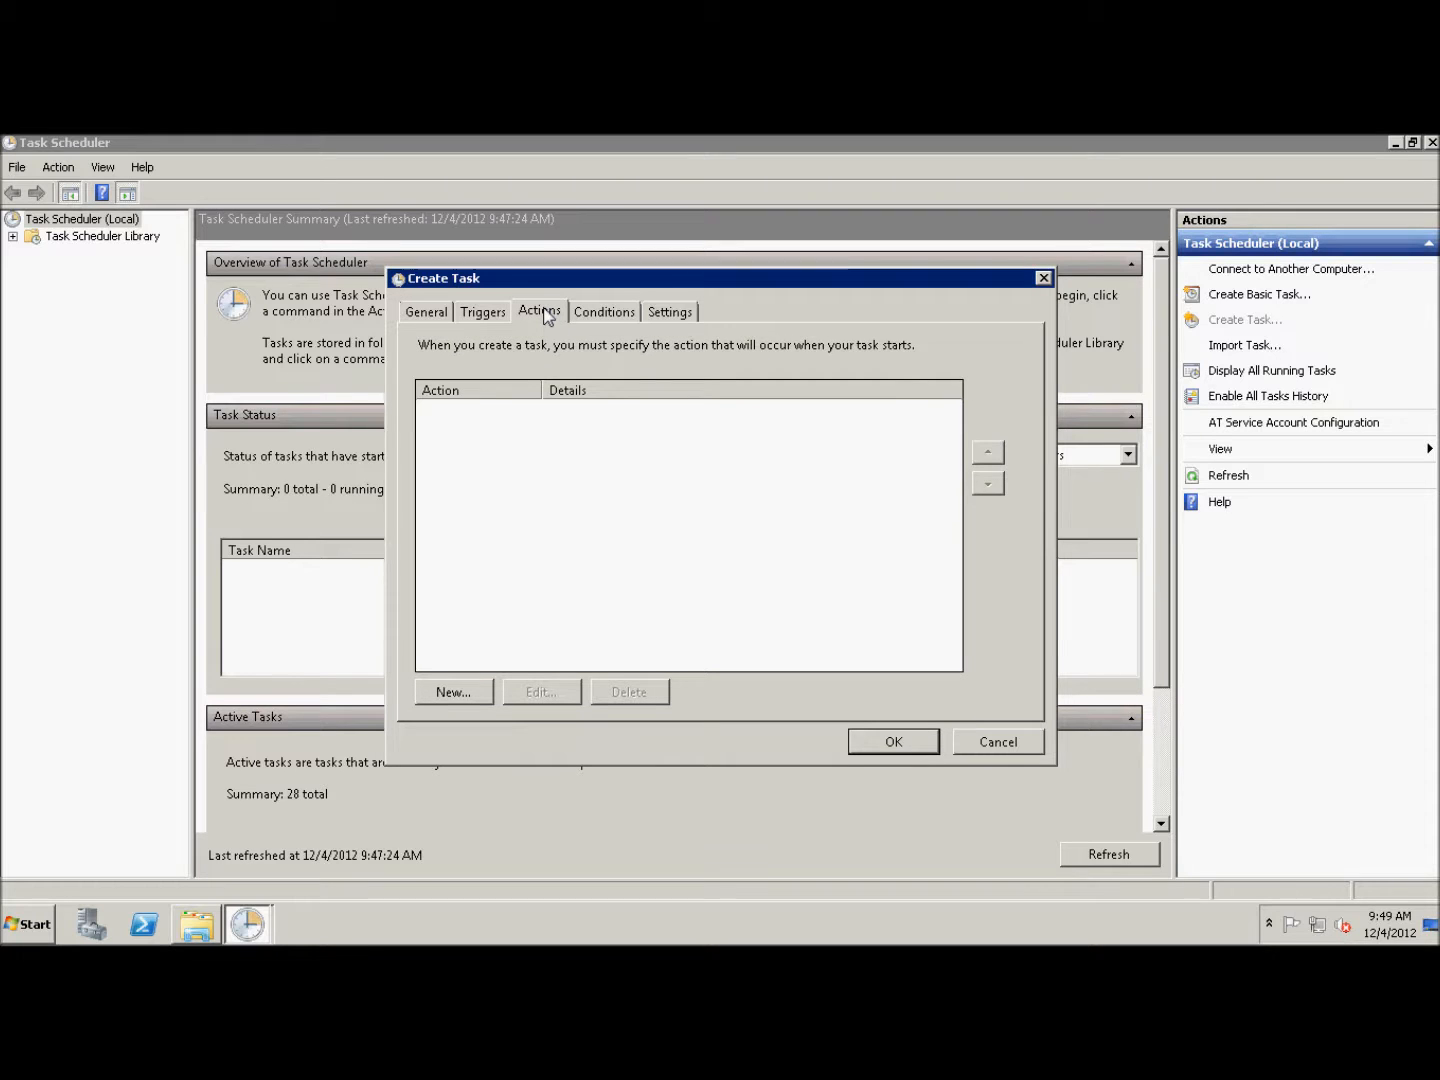
left_click(452, 692)
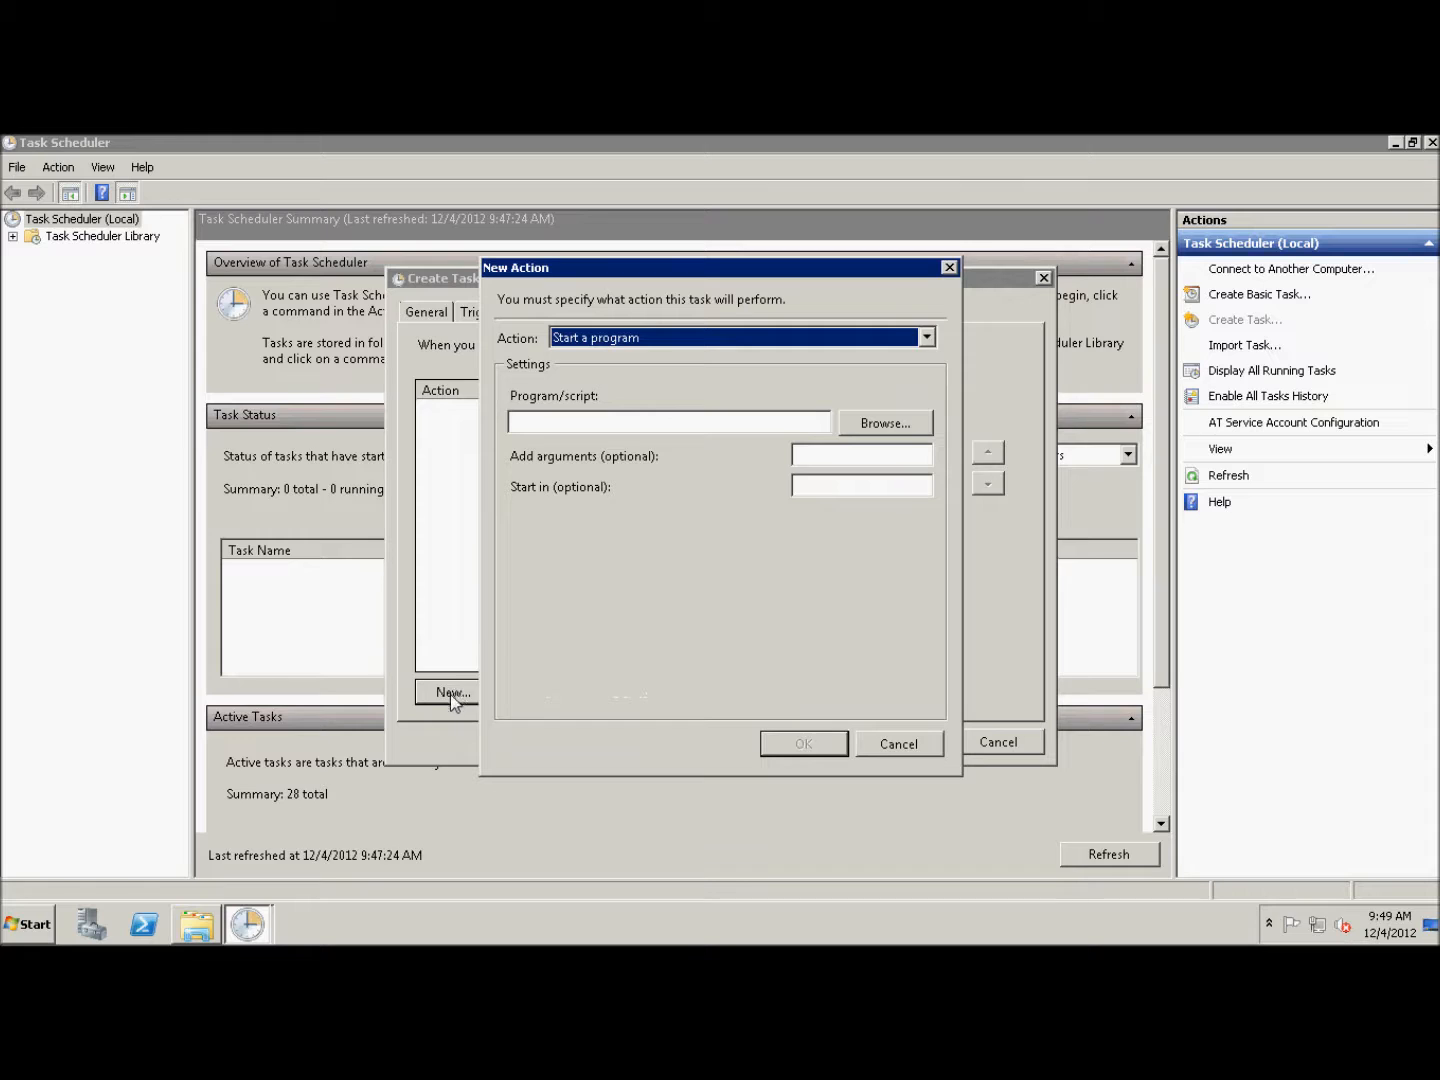
left_click(614, 343)
left_click(622, 346)
left_click(910, 427)
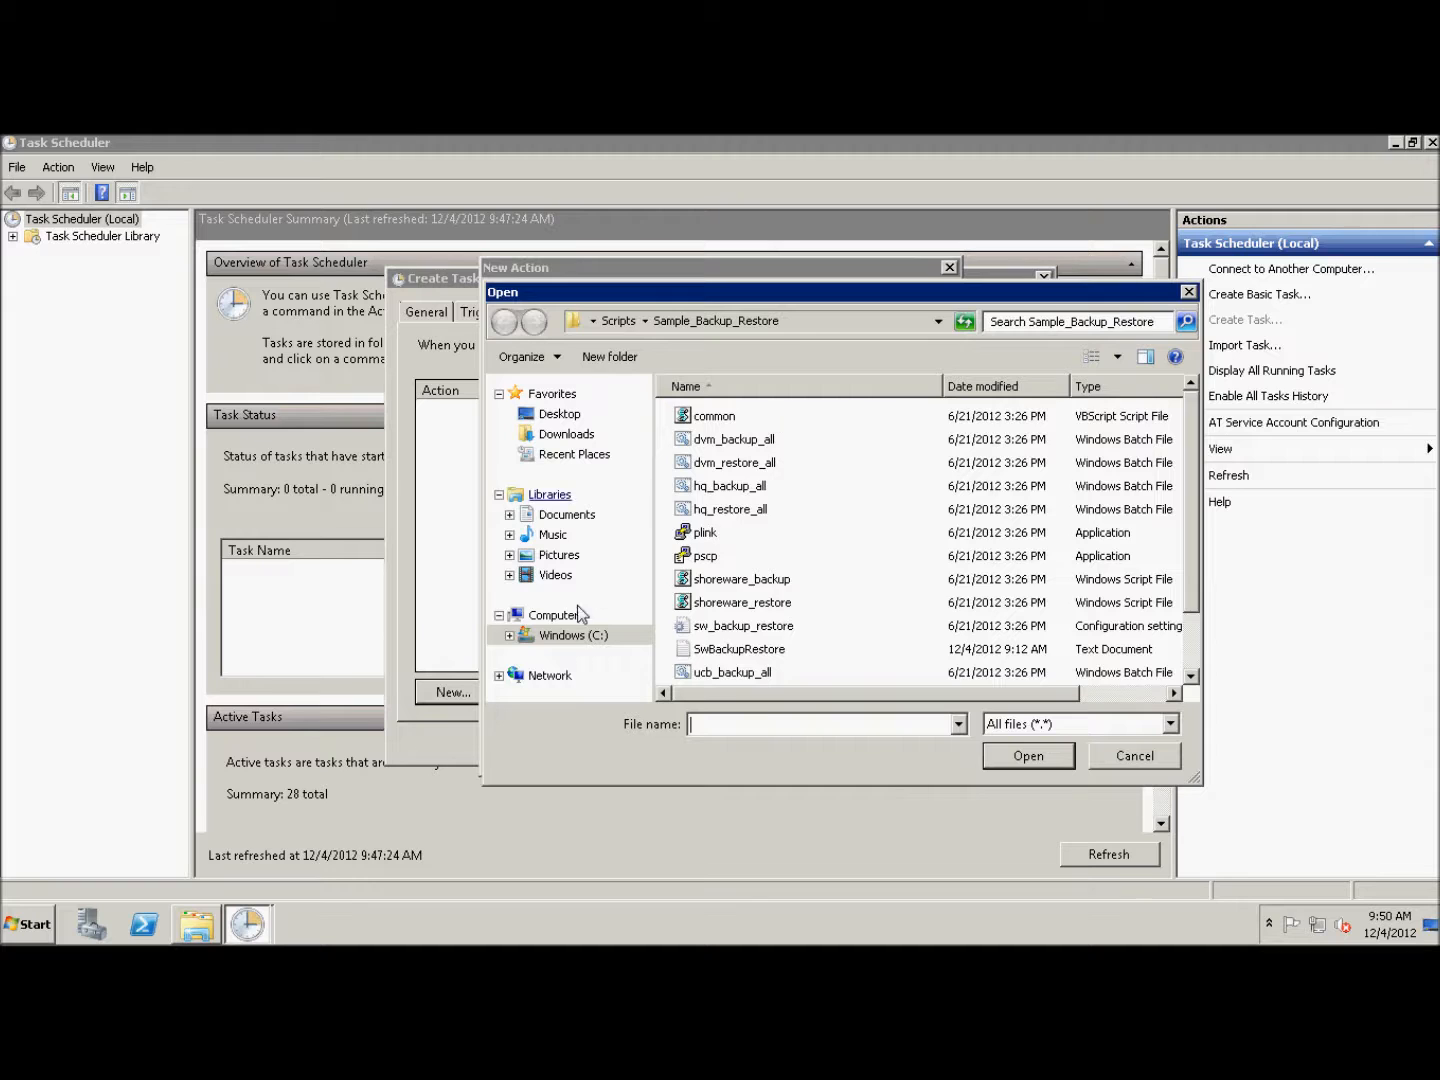
- Browse to C:\Program Files (x86)\Shoreline Communications\ShoreWare Server\Scripts\Sample_Backup_Restore
left_click(558, 640)
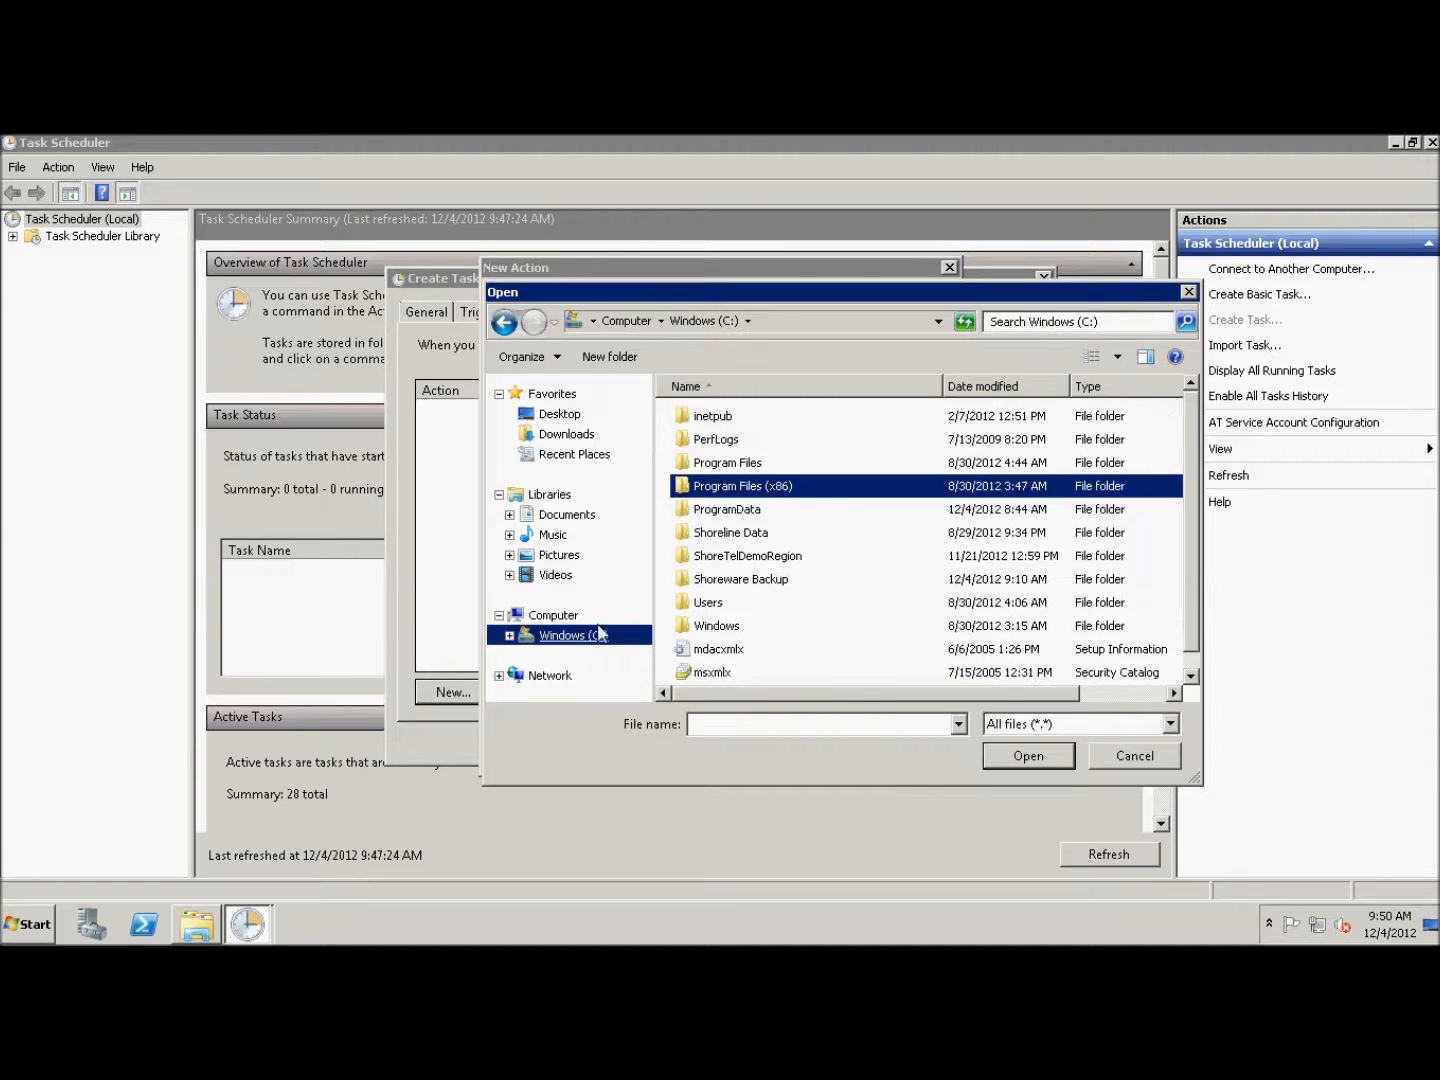
double_click(760, 487)
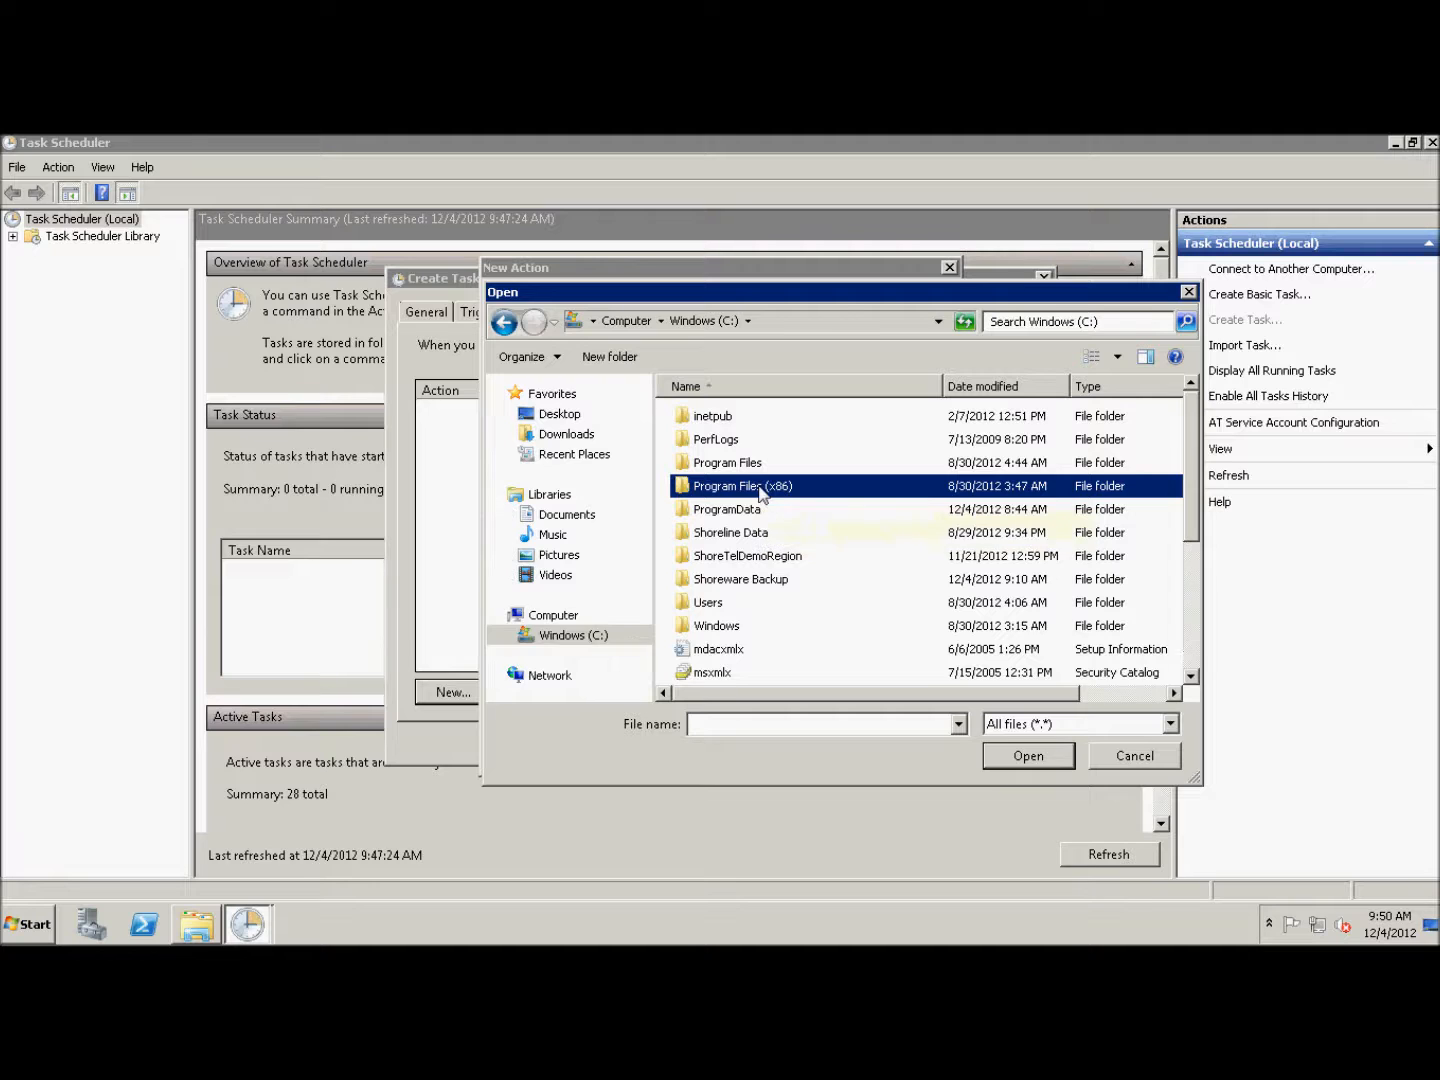
scroll(763, 522, "down", 2)
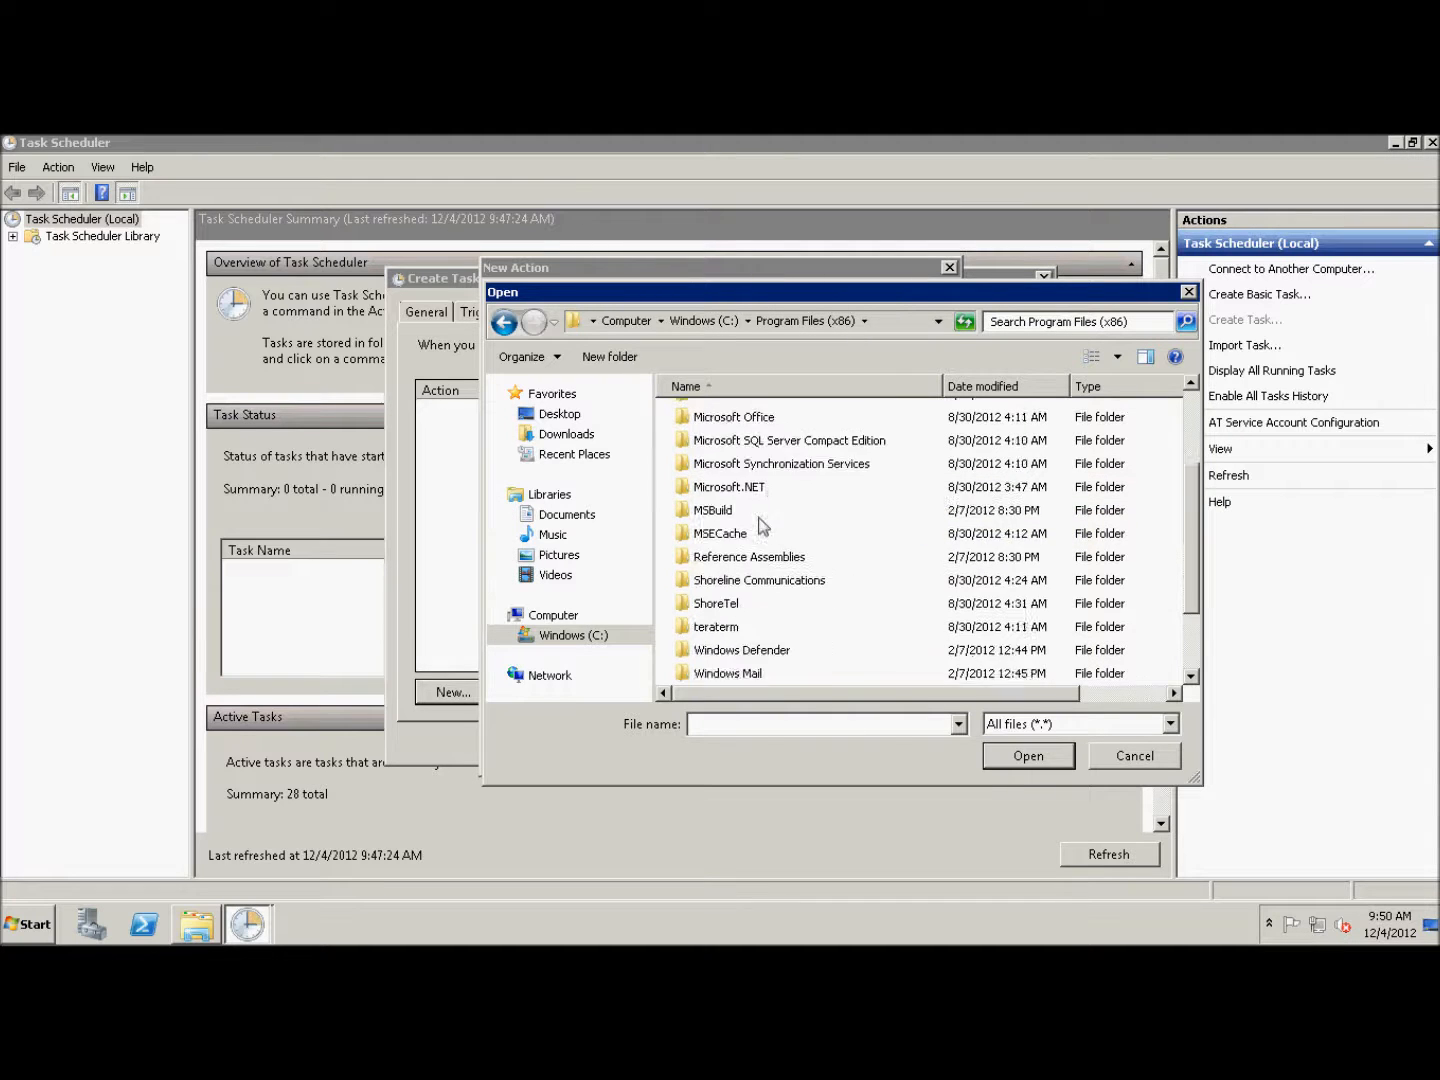
scroll(765, 540, "up", 1)
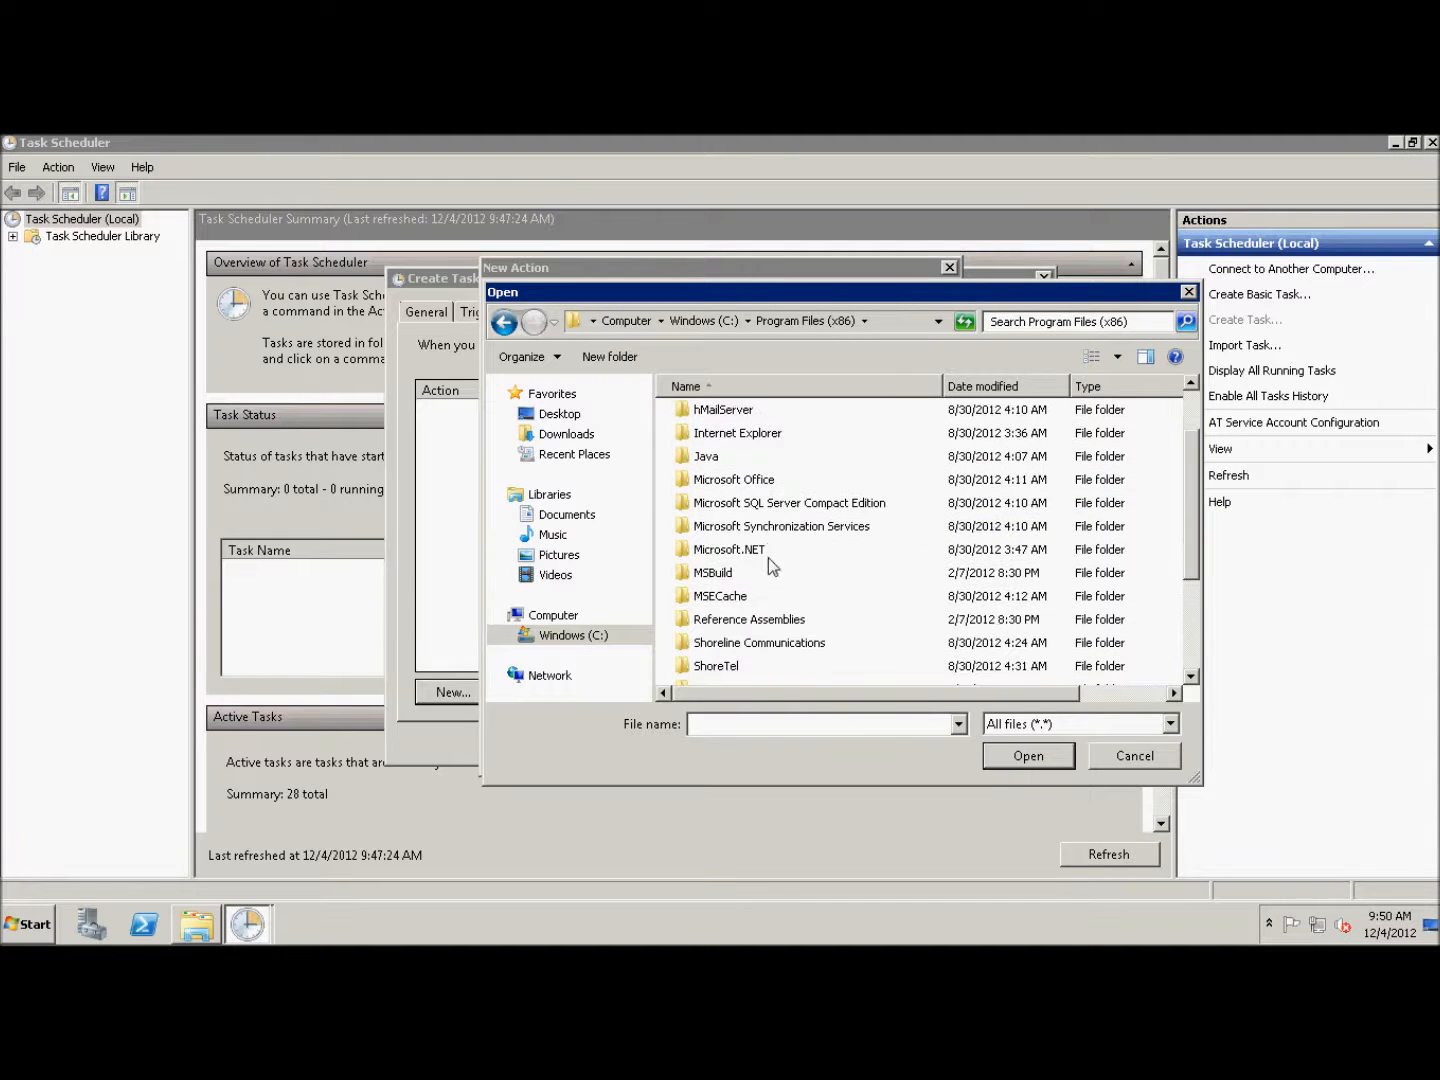
double_click(779, 643)
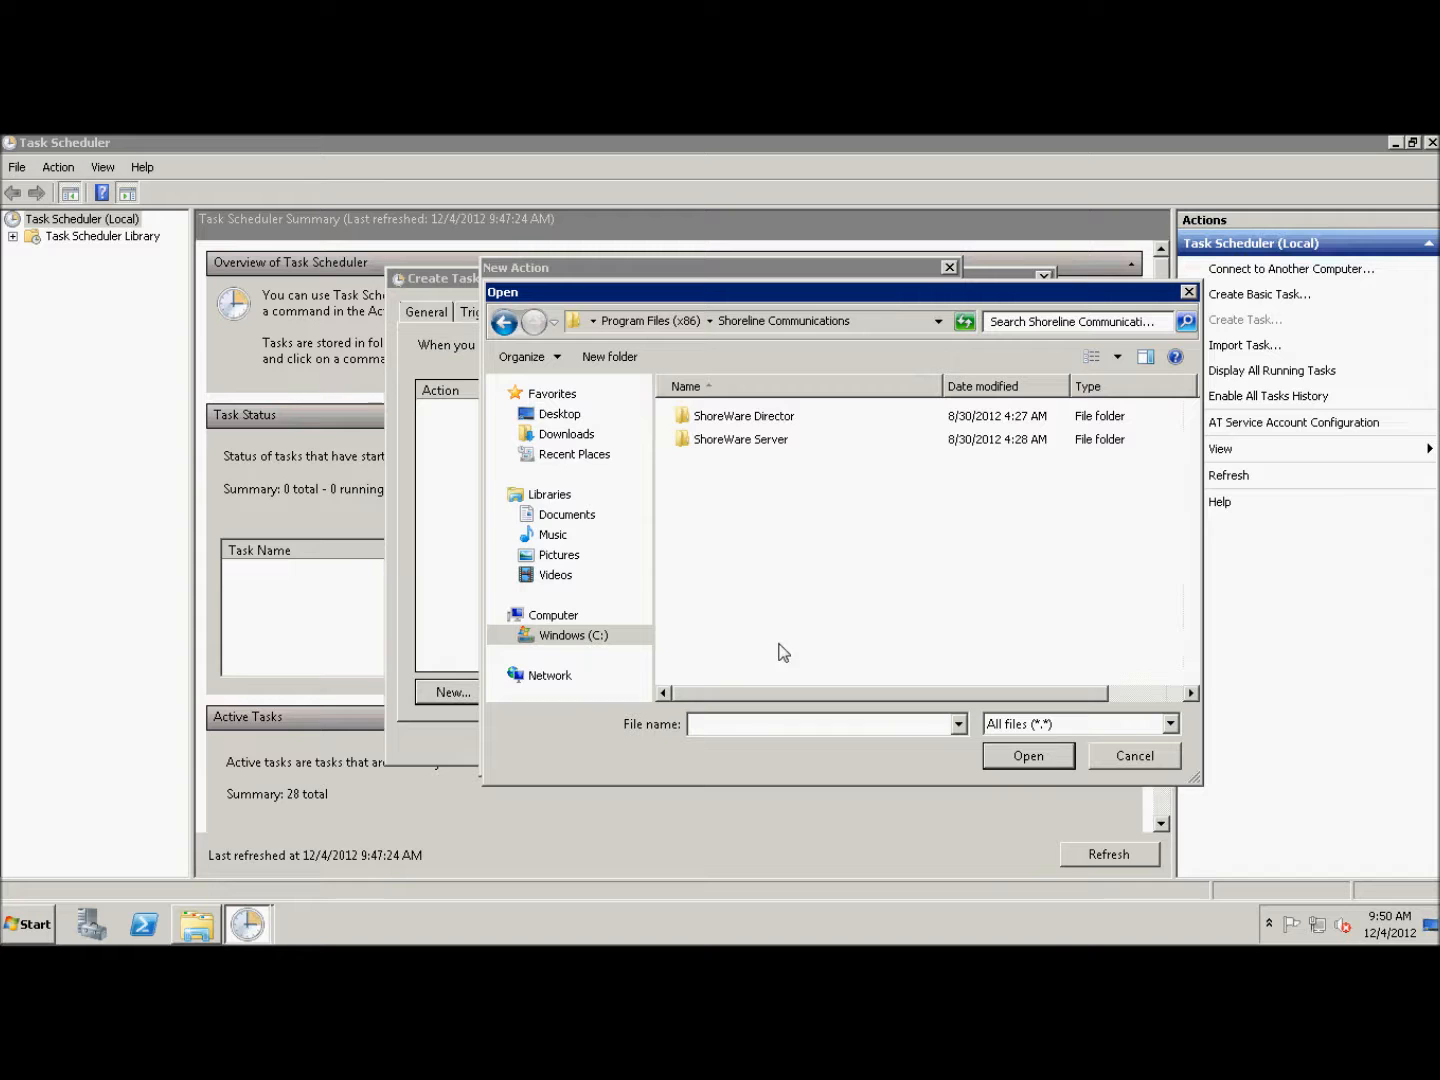
double_click(742, 440)
double_click(702, 581)
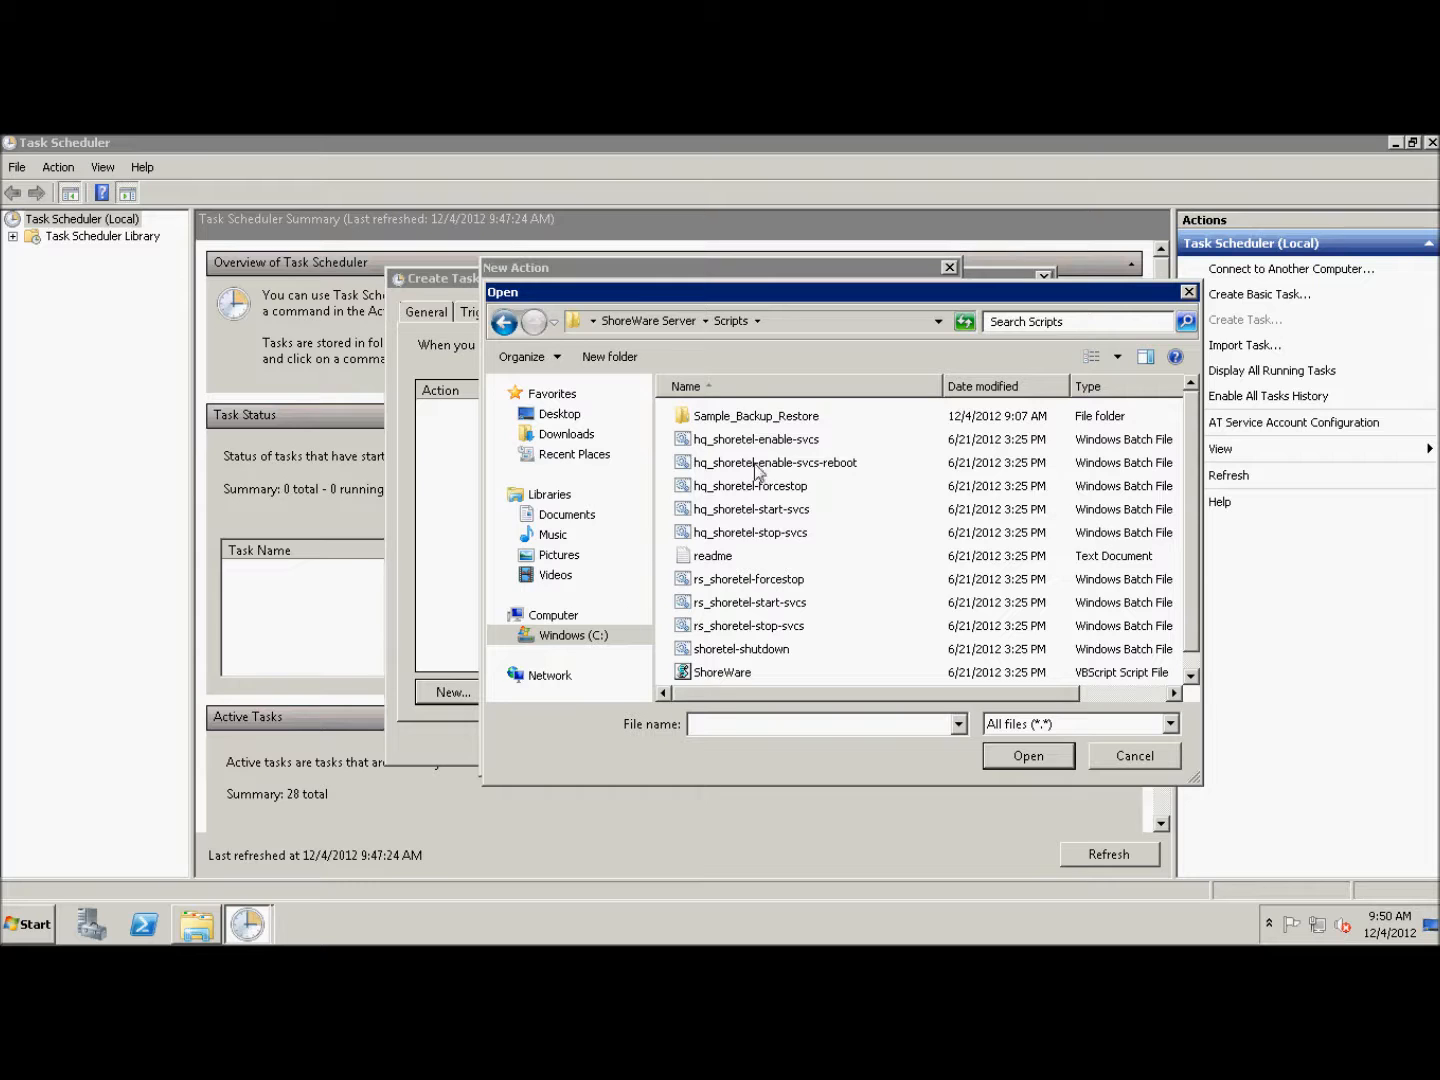
double_click(799, 419)
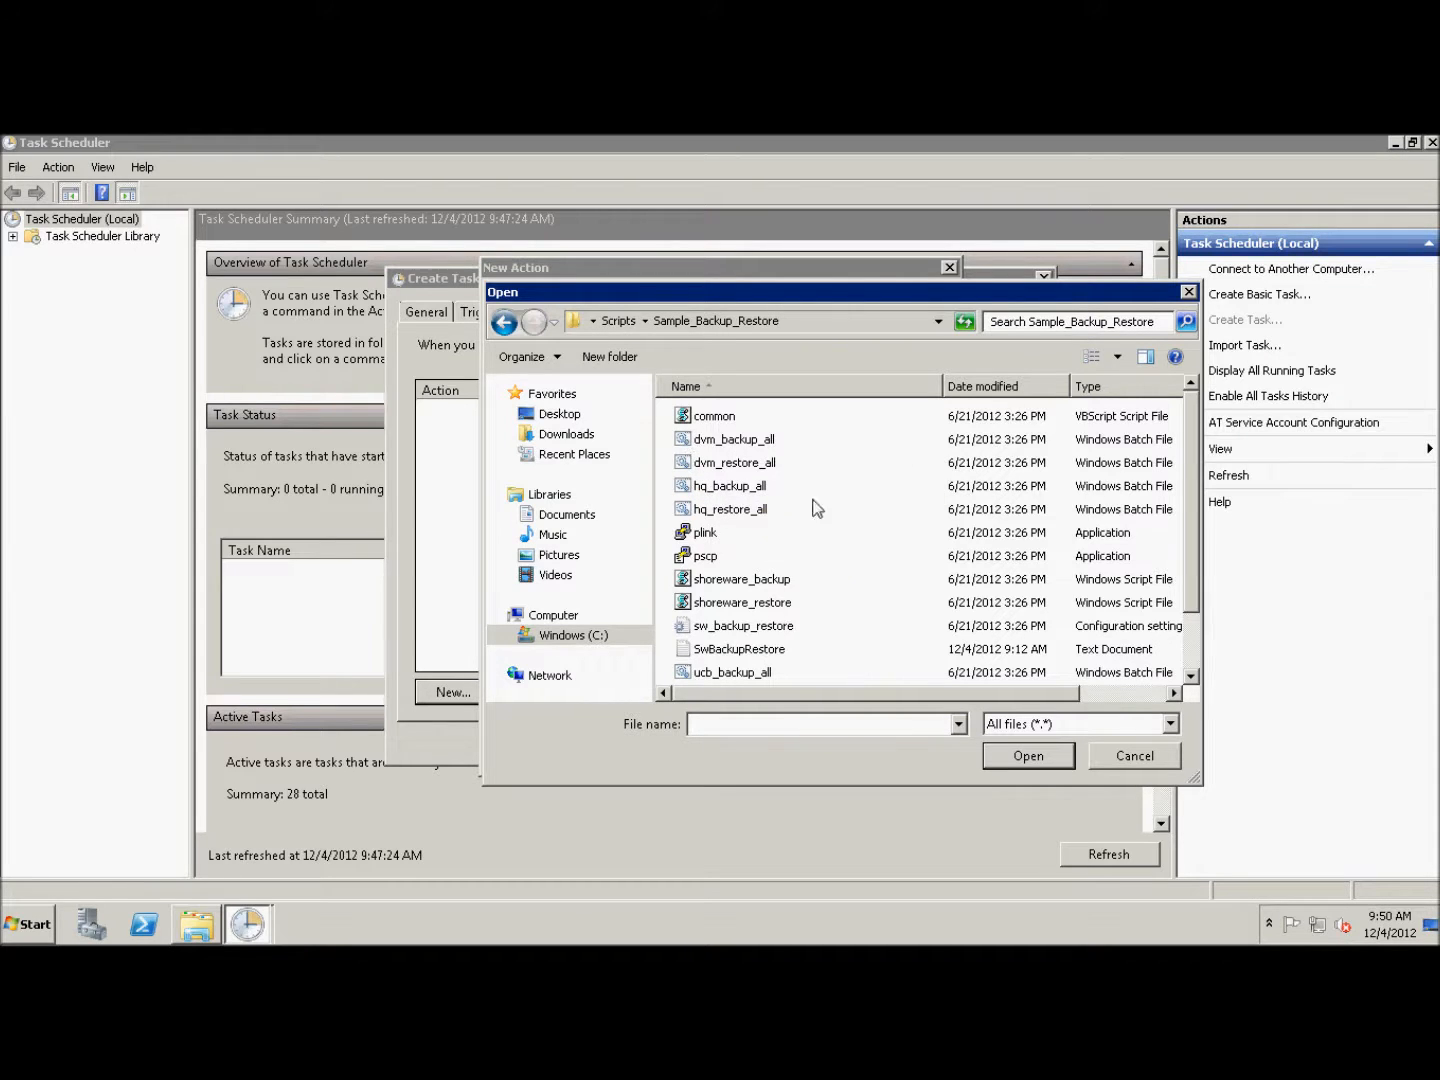
- Choose the hq_backup_all batch file as the program the action starts
left_click(742, 490)
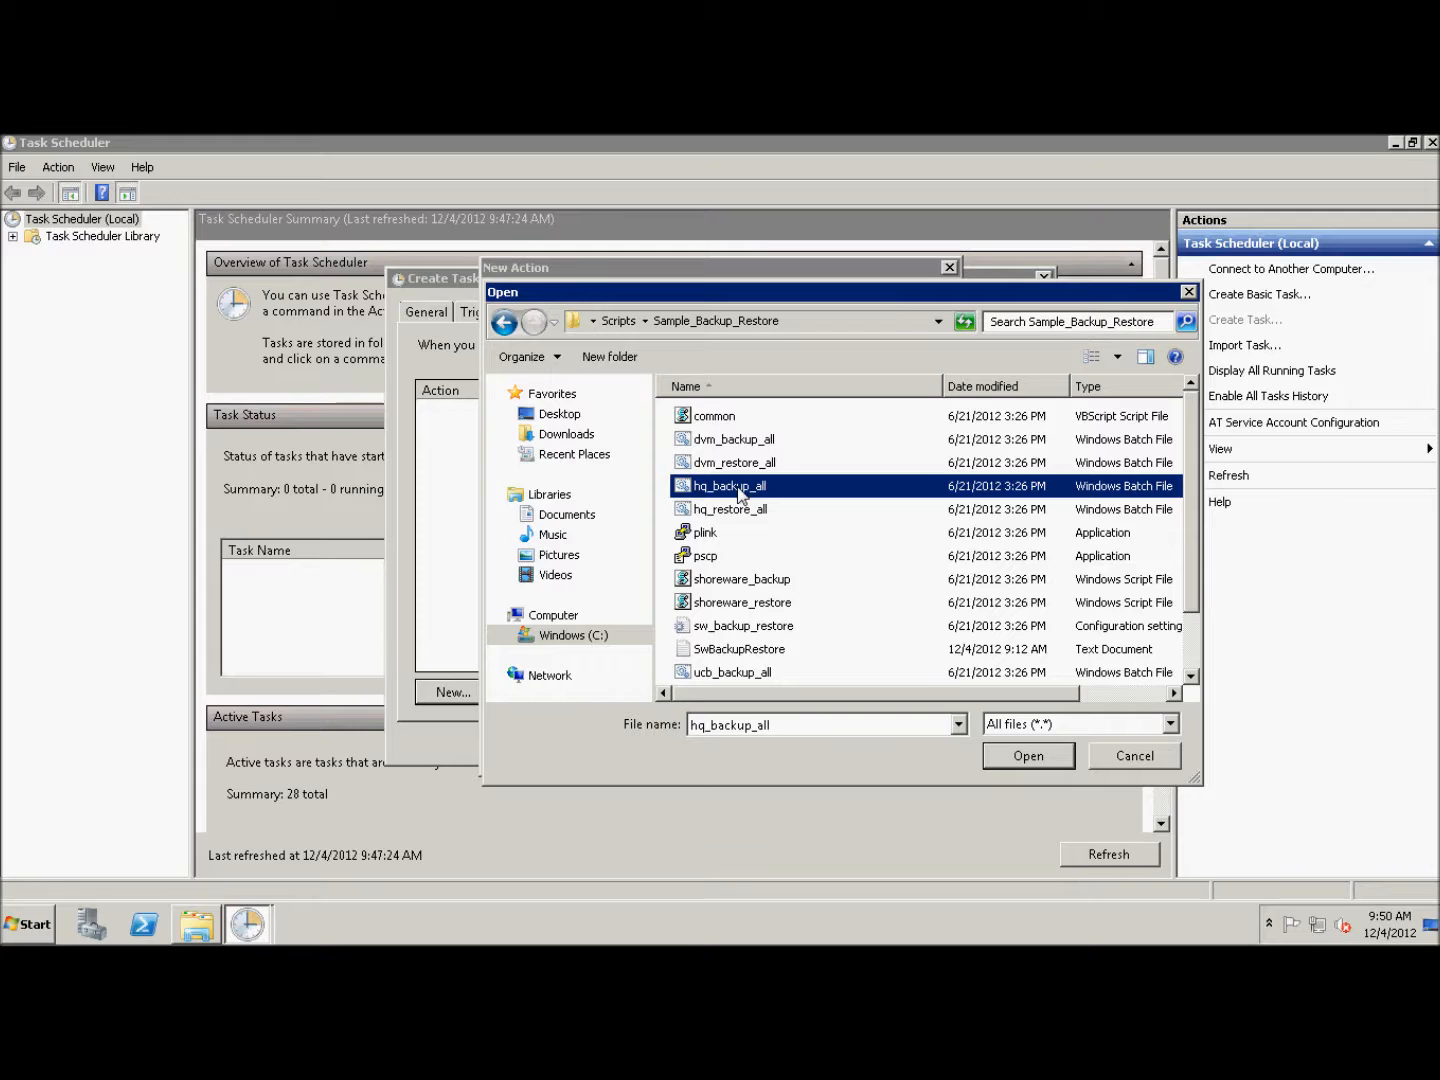
left_click(708, 450)
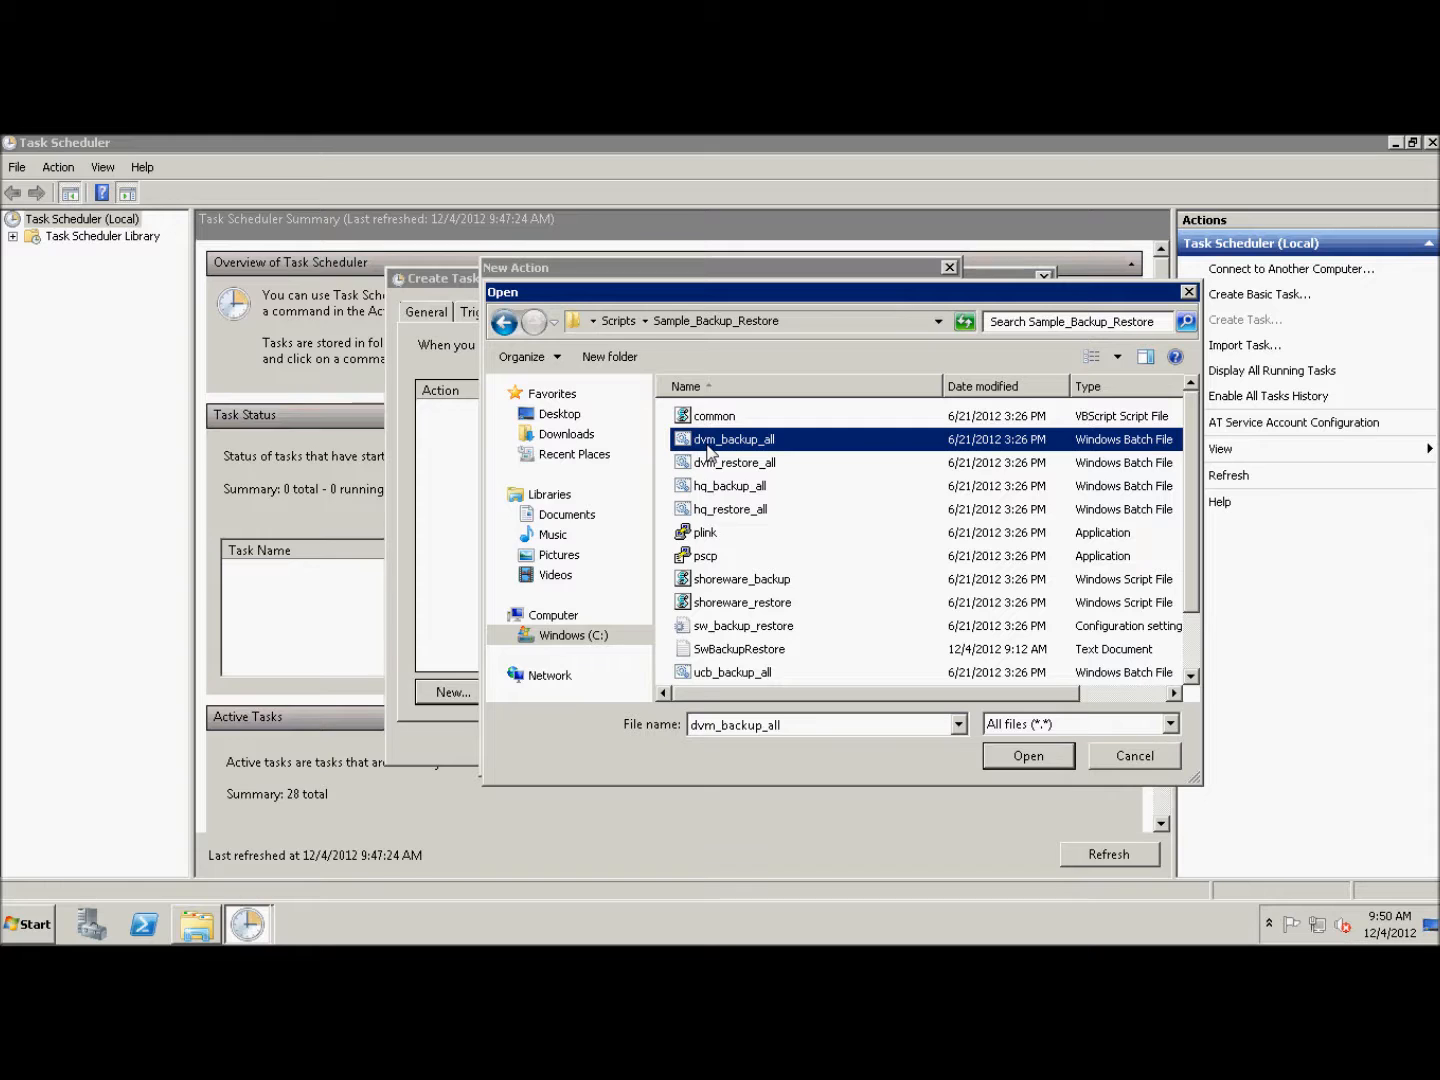
left_click(751, 491)
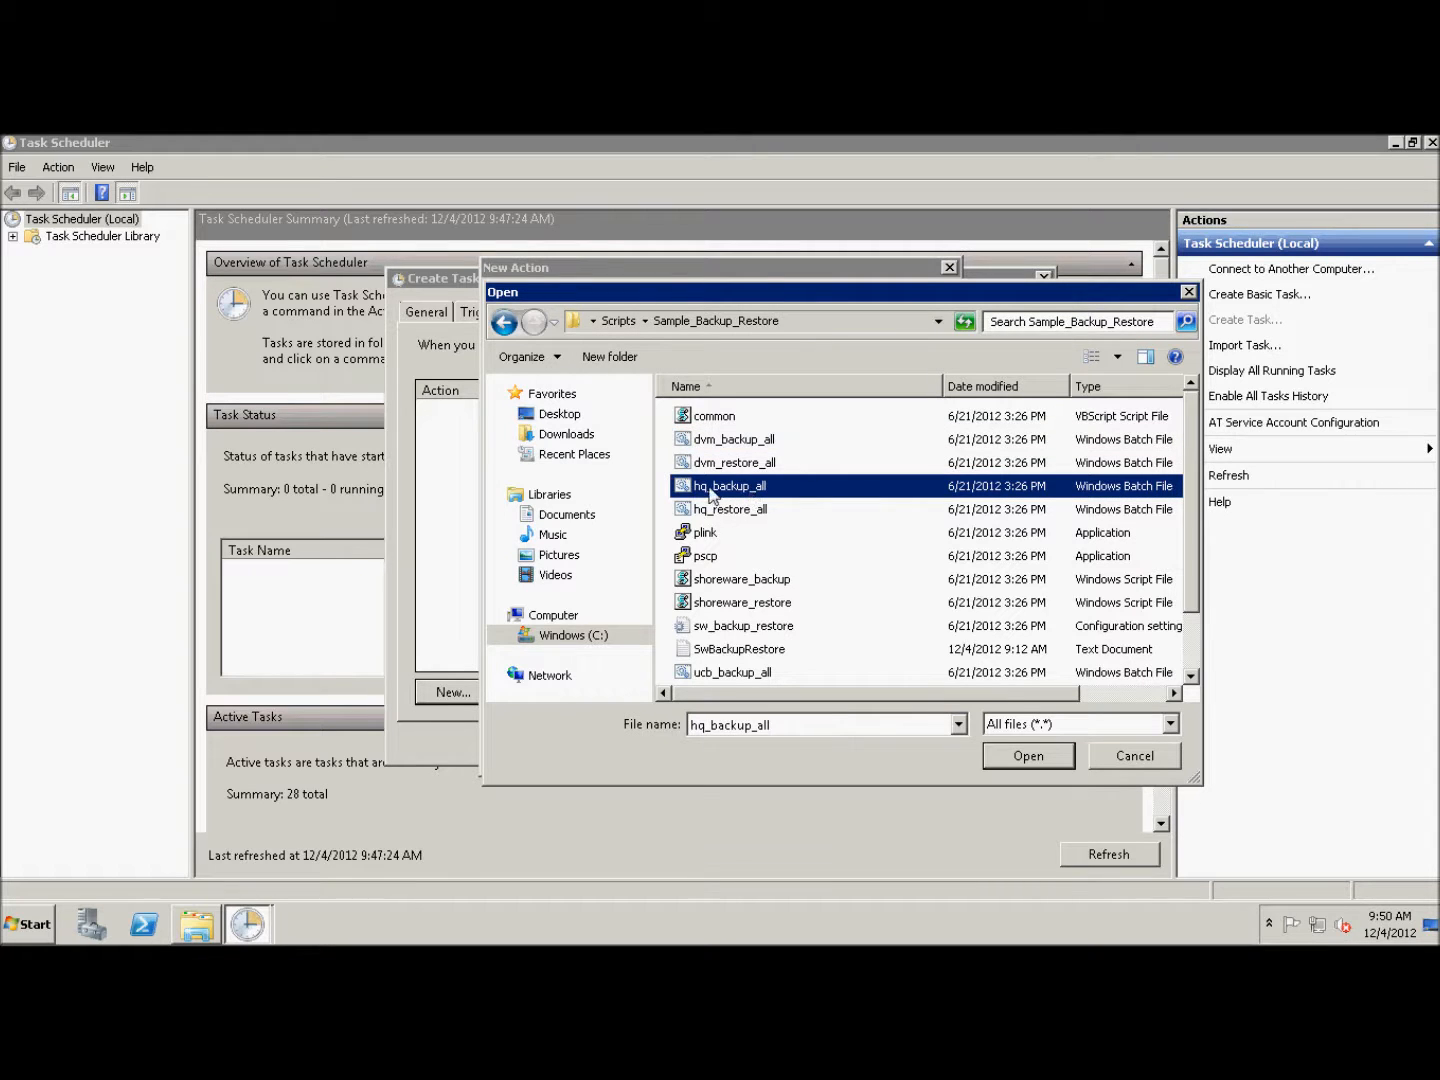
left_click(1031, 757)
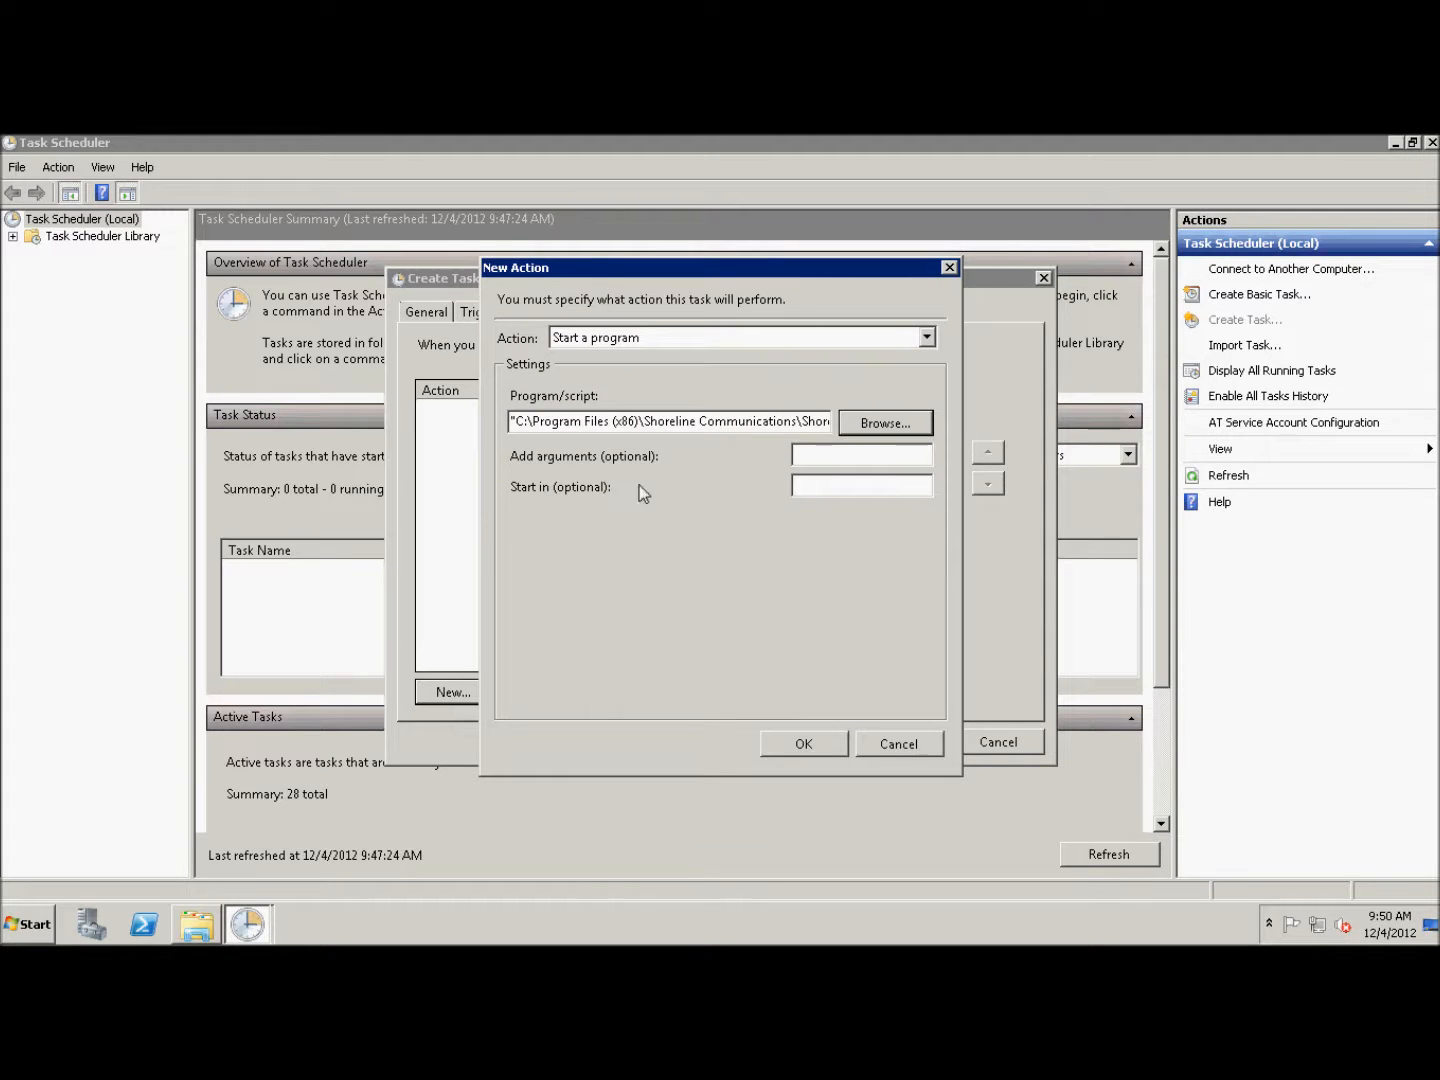
- Copy the script's folder path, ending in Sample_Backup_Restore\, into the action's start-in location and save the action
left_click(805, 489)
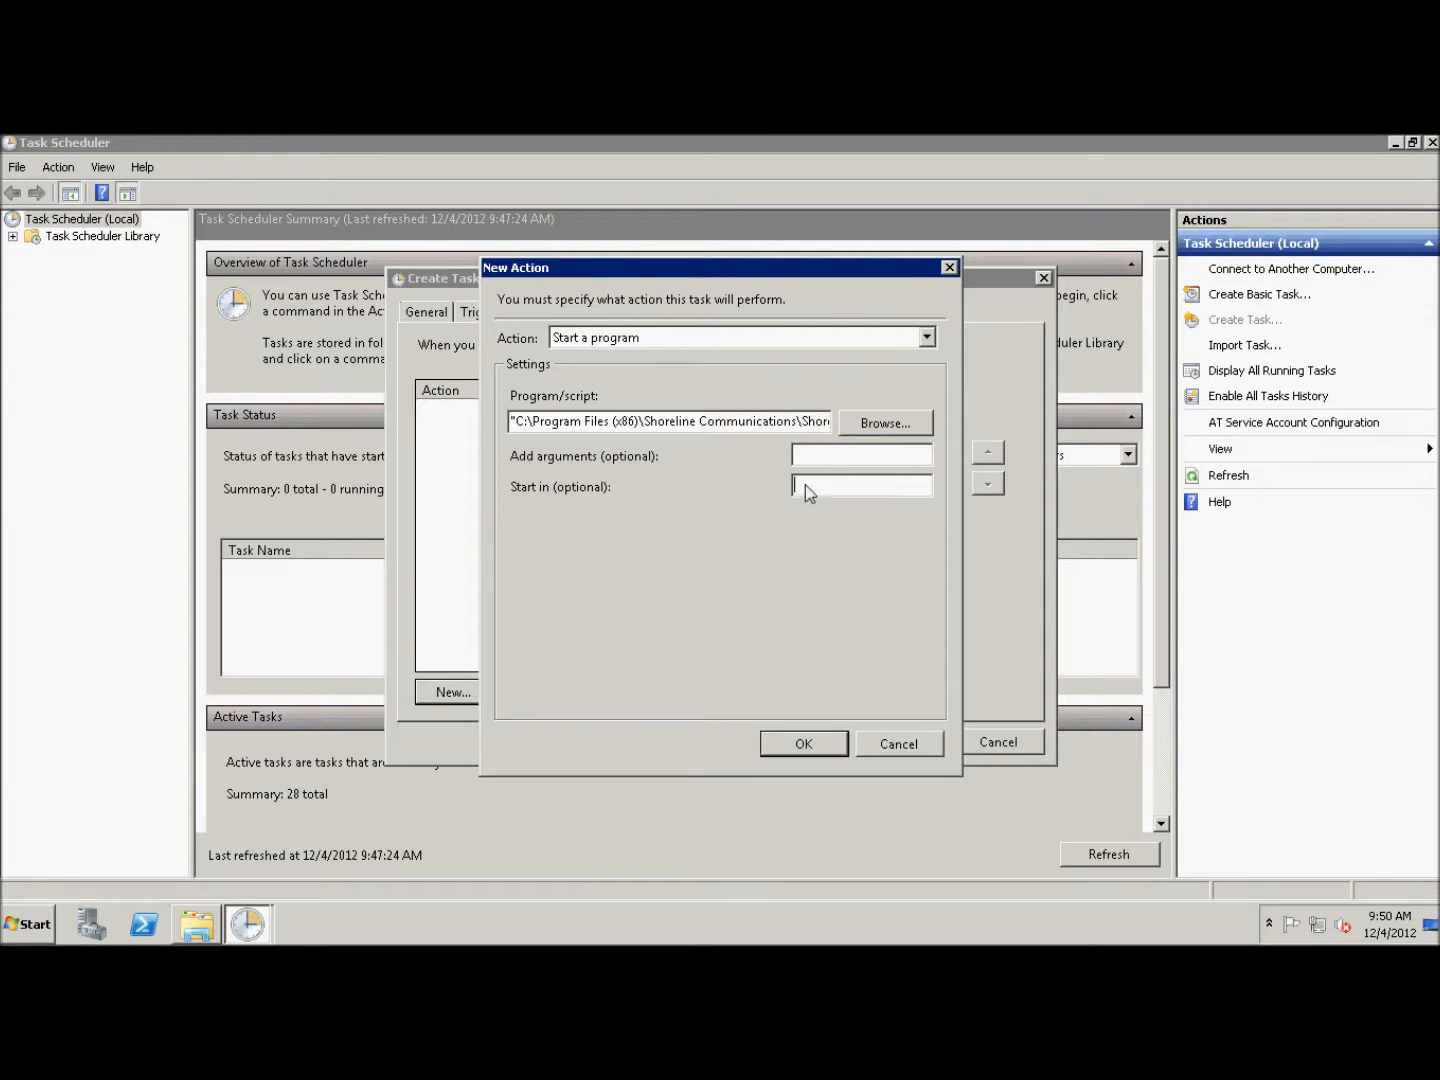
left_click(514, 424)
left_click_drag(545, 431, 724, 428)
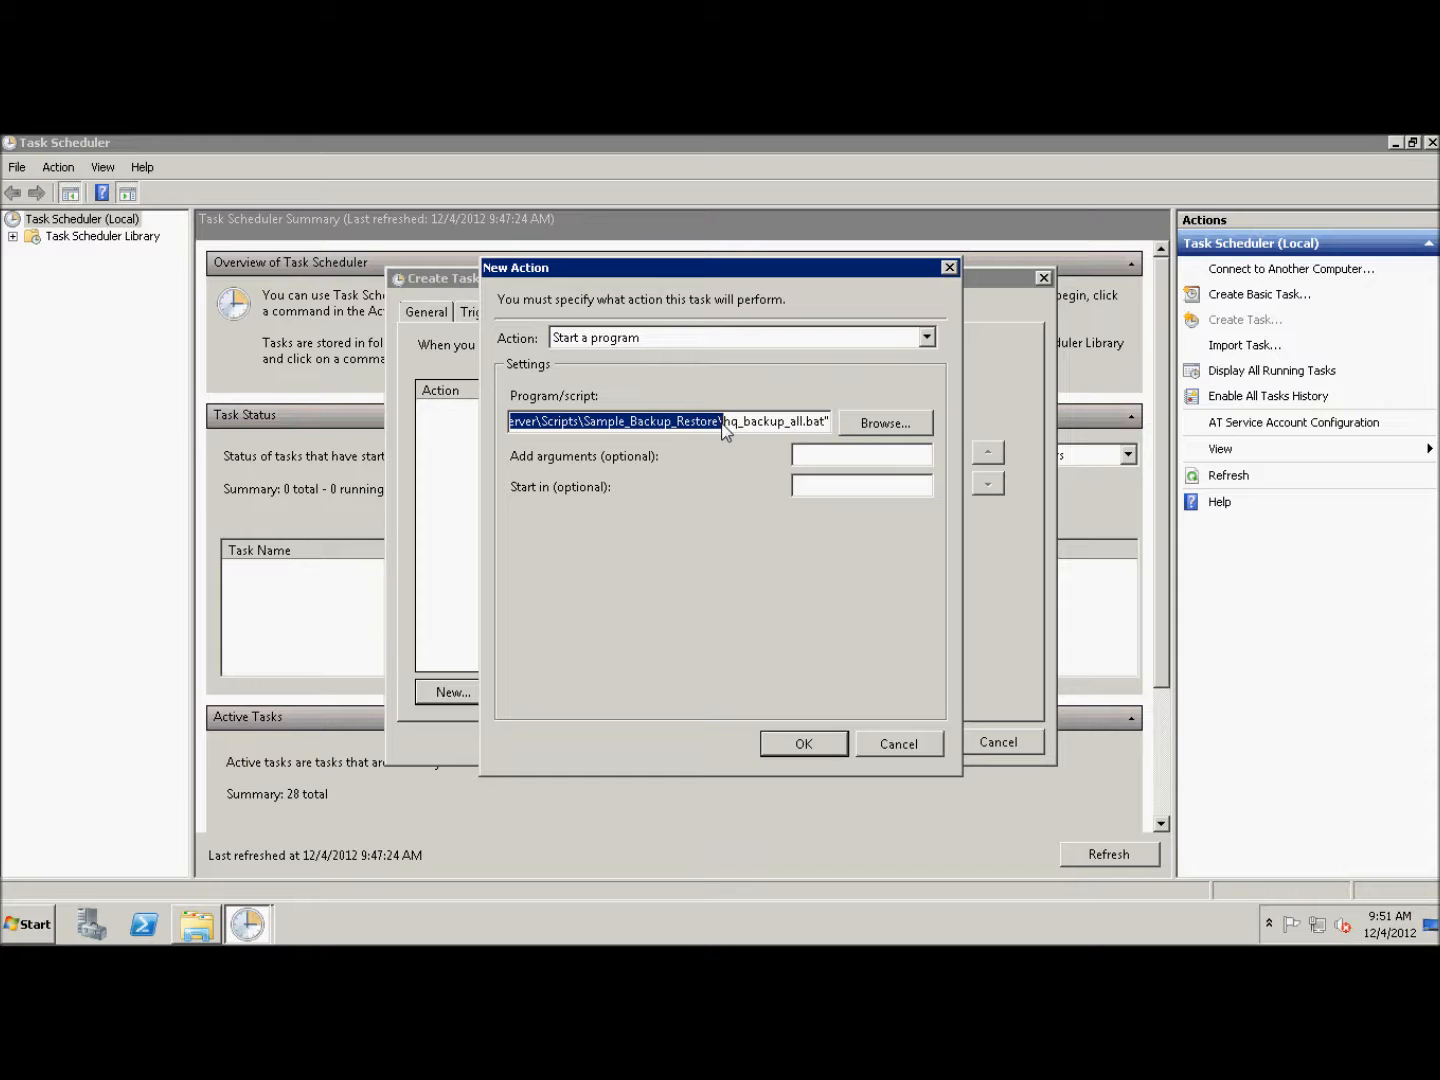
right_click(722, 424)
left_click(745, 478)
left_click(822, 487)
right_click(823, 487)
left_click(860, 563)
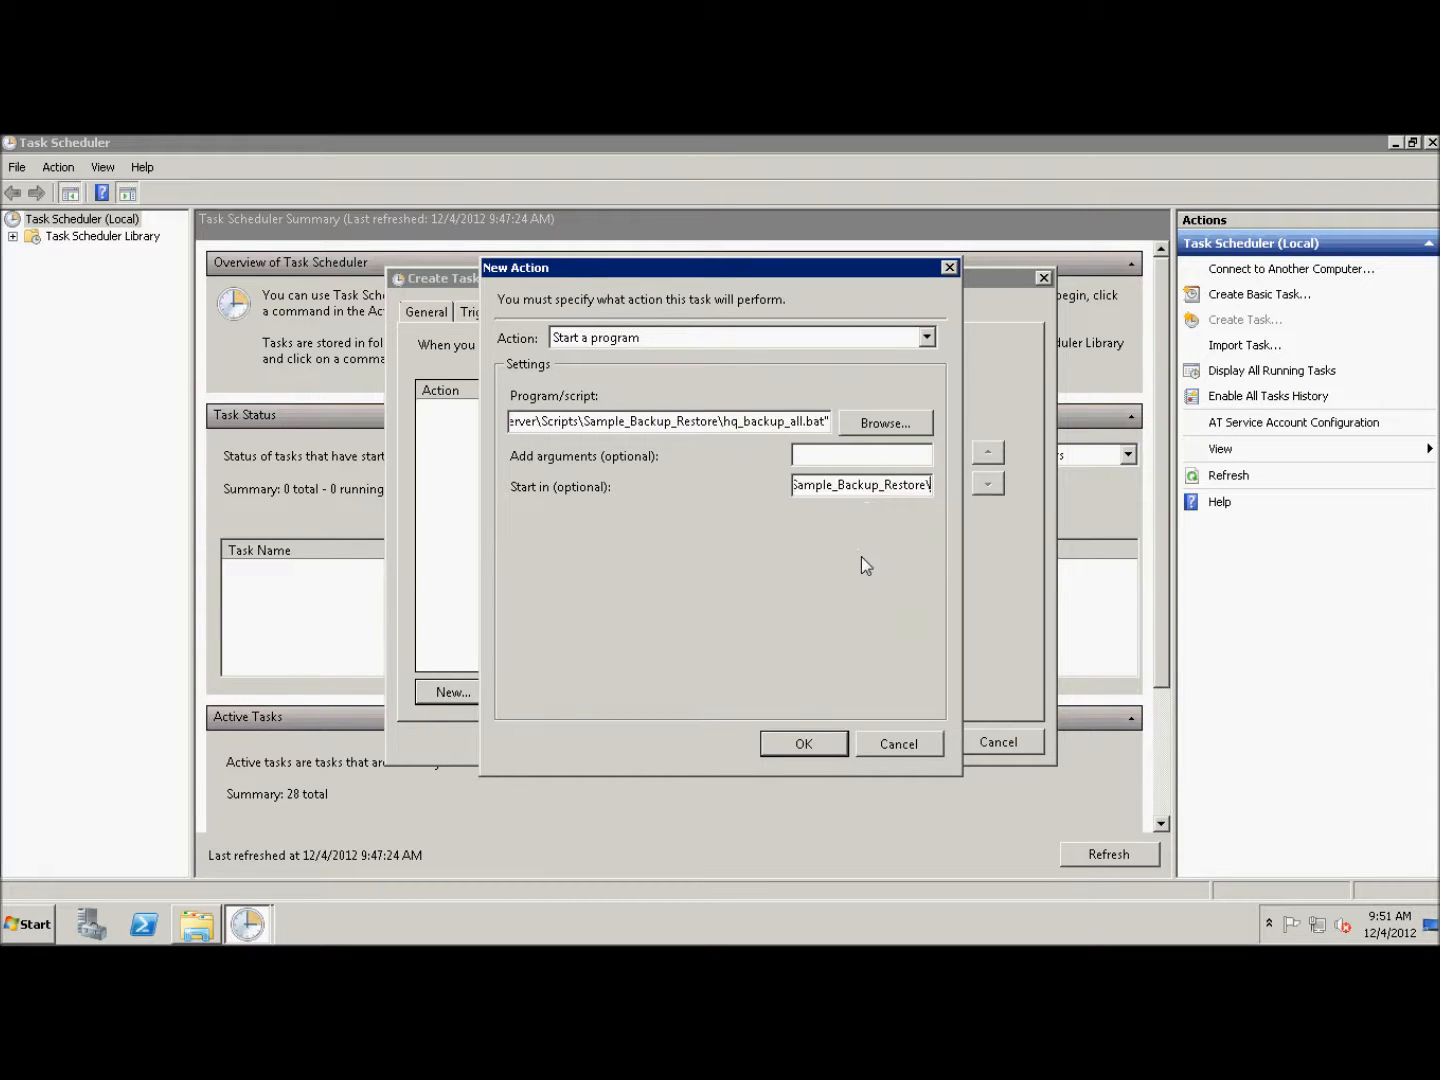
left_click(800, 746)
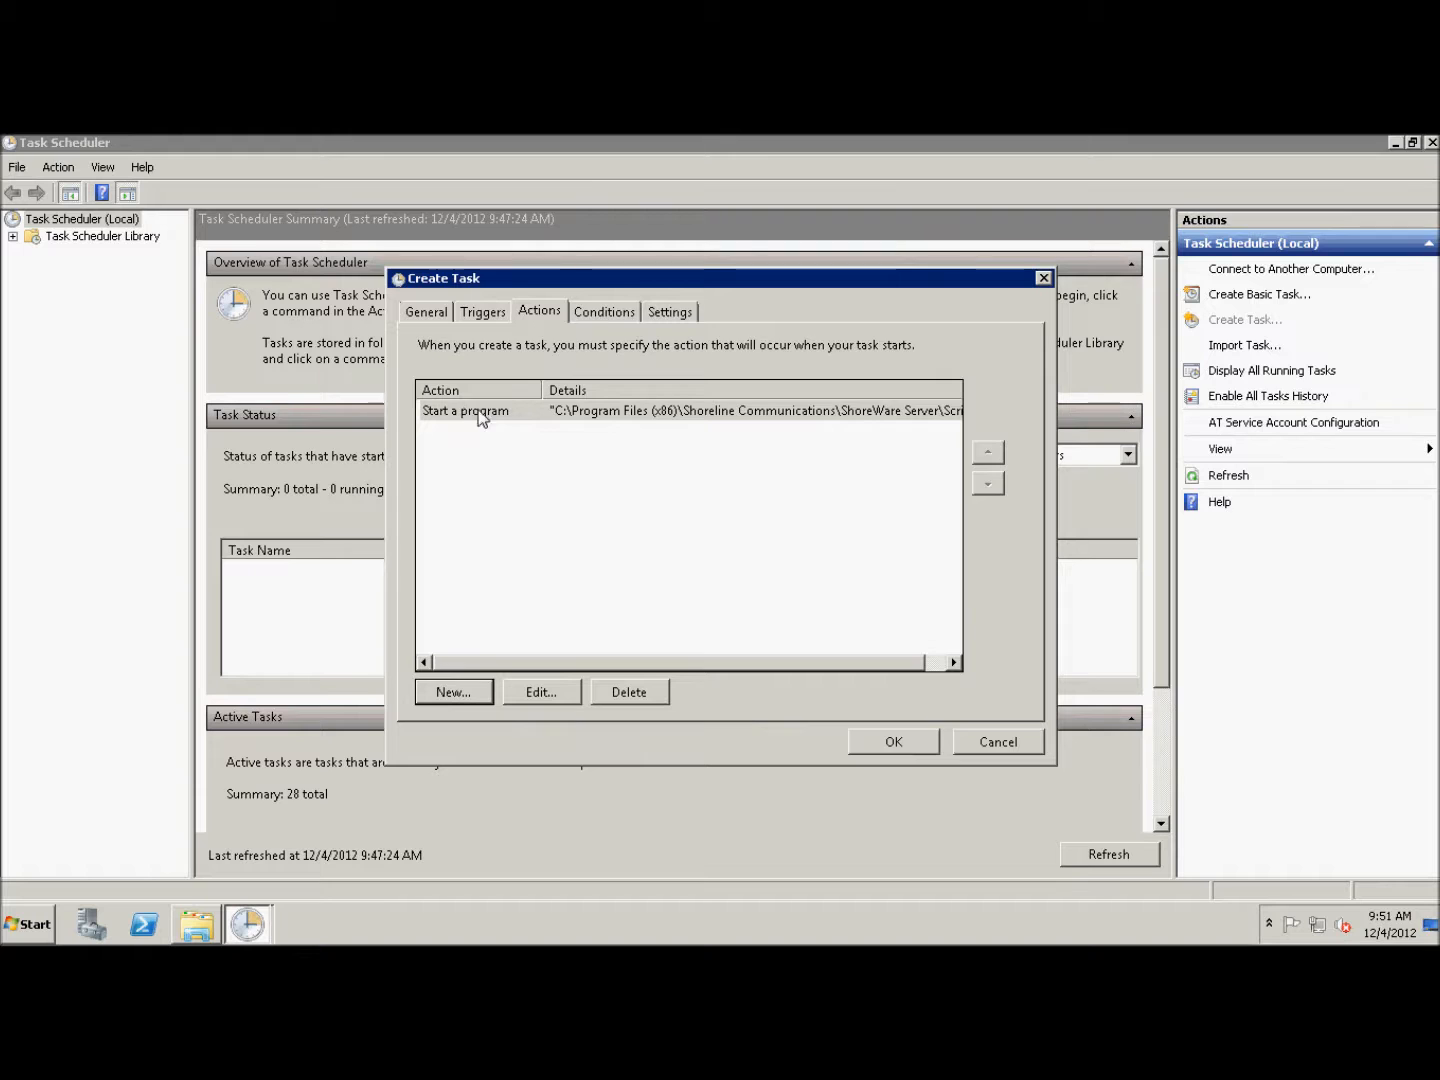
- In the task's conditions, remove the AC power and battery restrictions and enable waking the computer to run the task
left_click(601, 319)
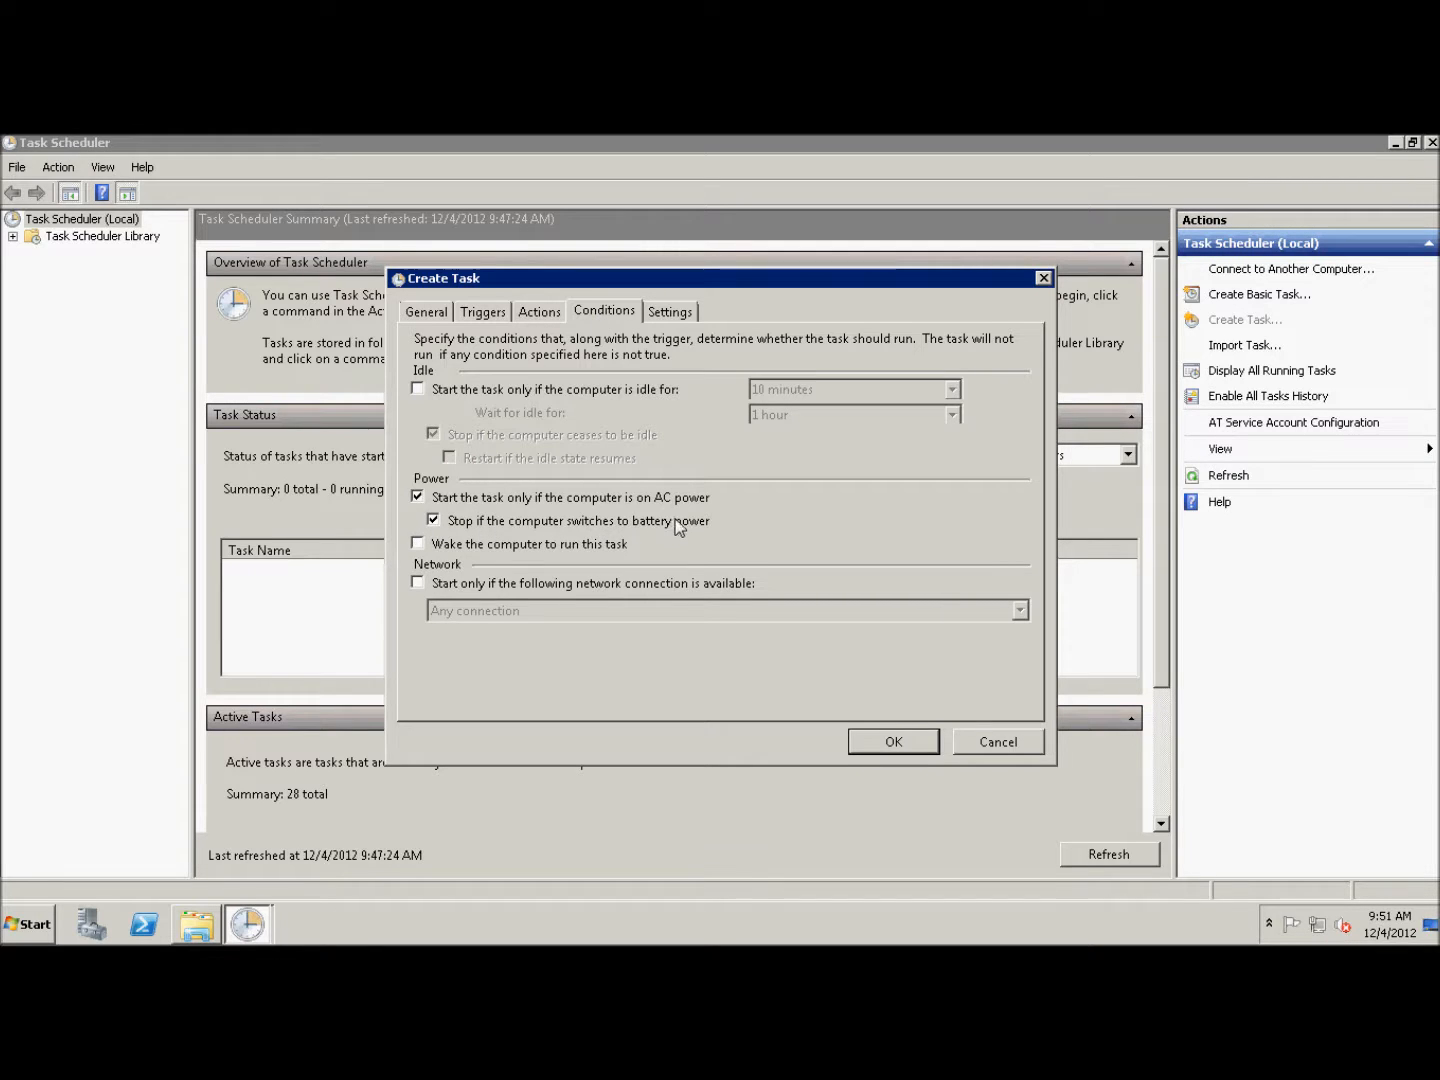
left_click(431, 524)
left_click(419, 498)
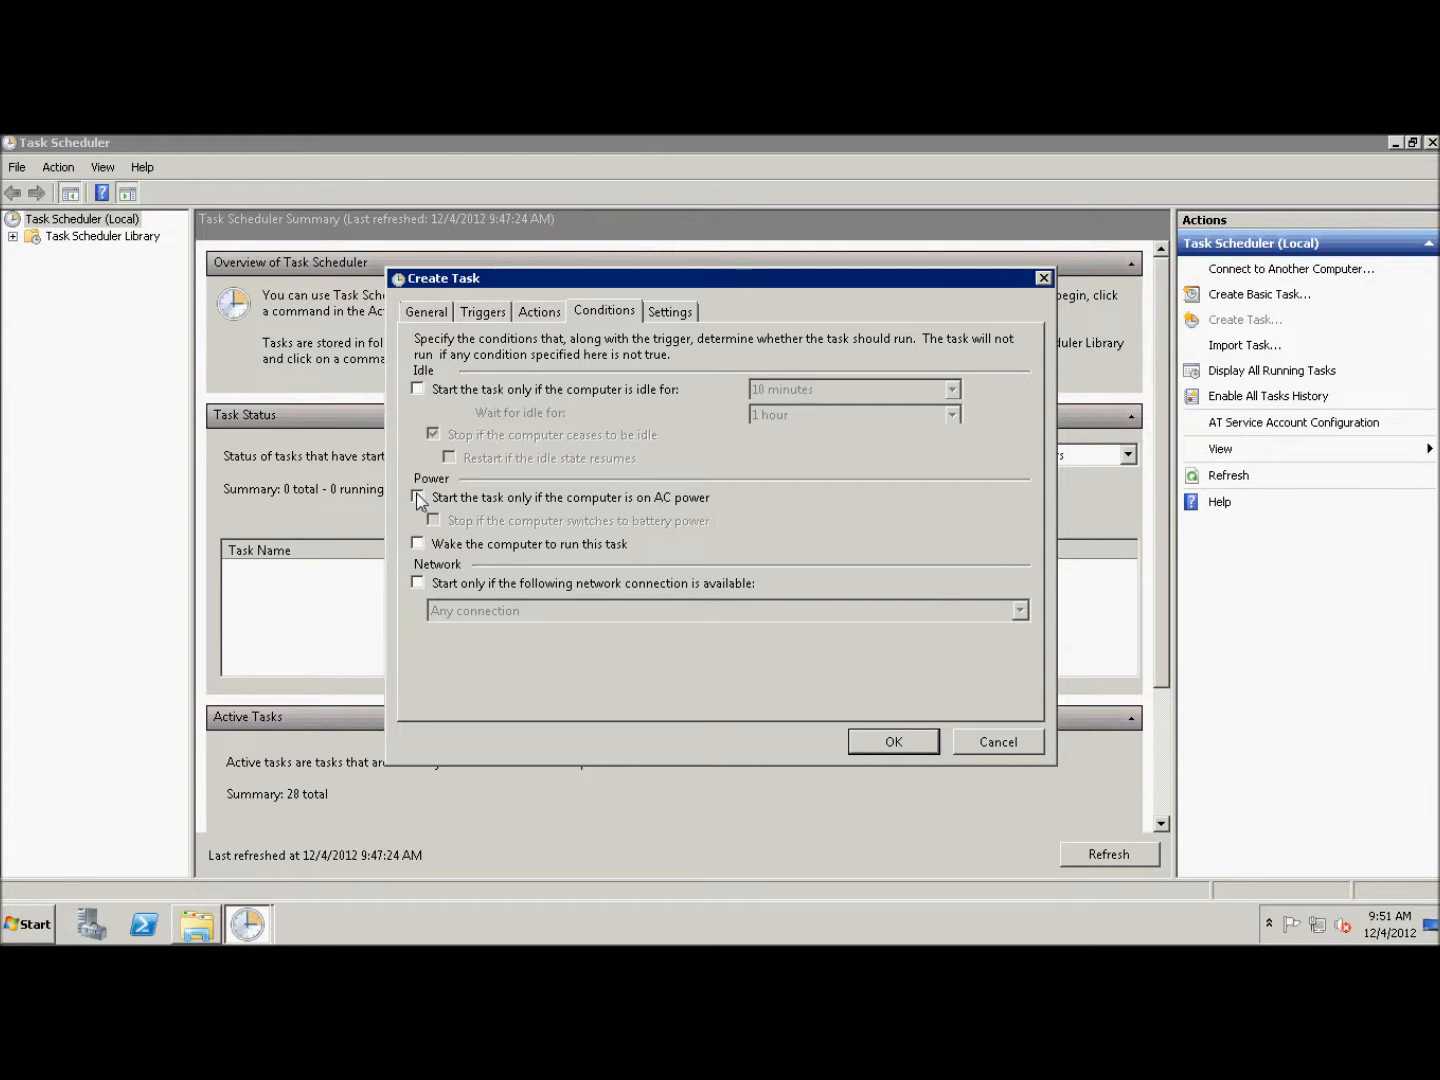
left_click(419, 544)
- Allow the task to run as soon as possible after a missed start and to restart every 1 minute, up to 3 times, on failure
left_click(674, 311)
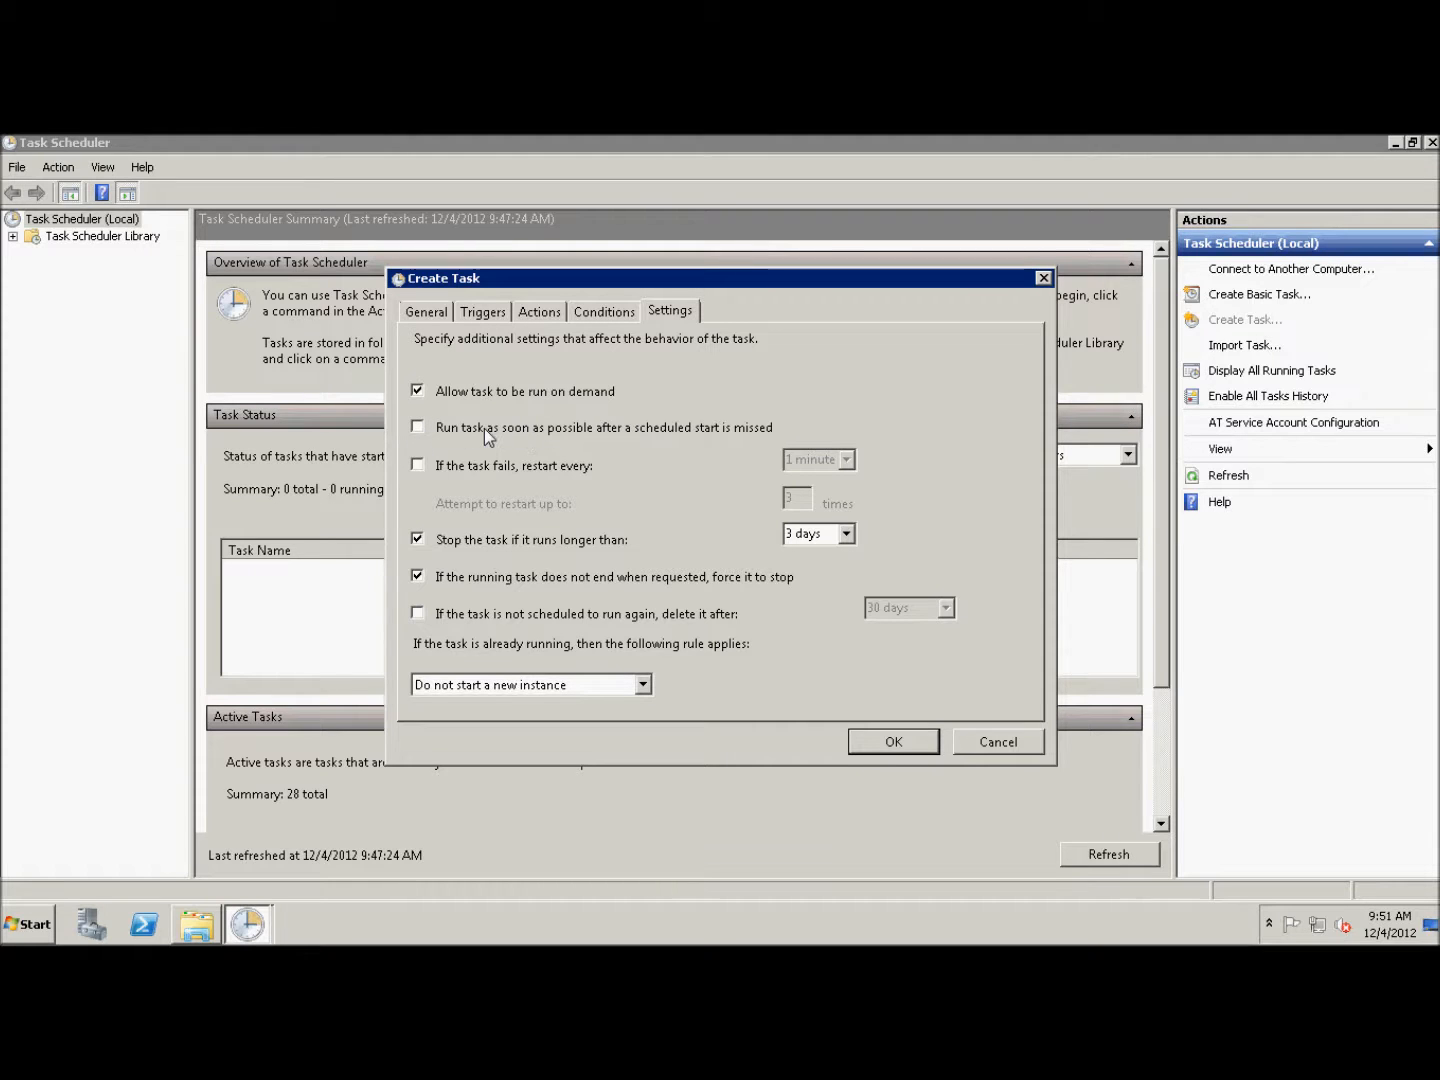
left_click(417, 427)
left_click(417, 464)
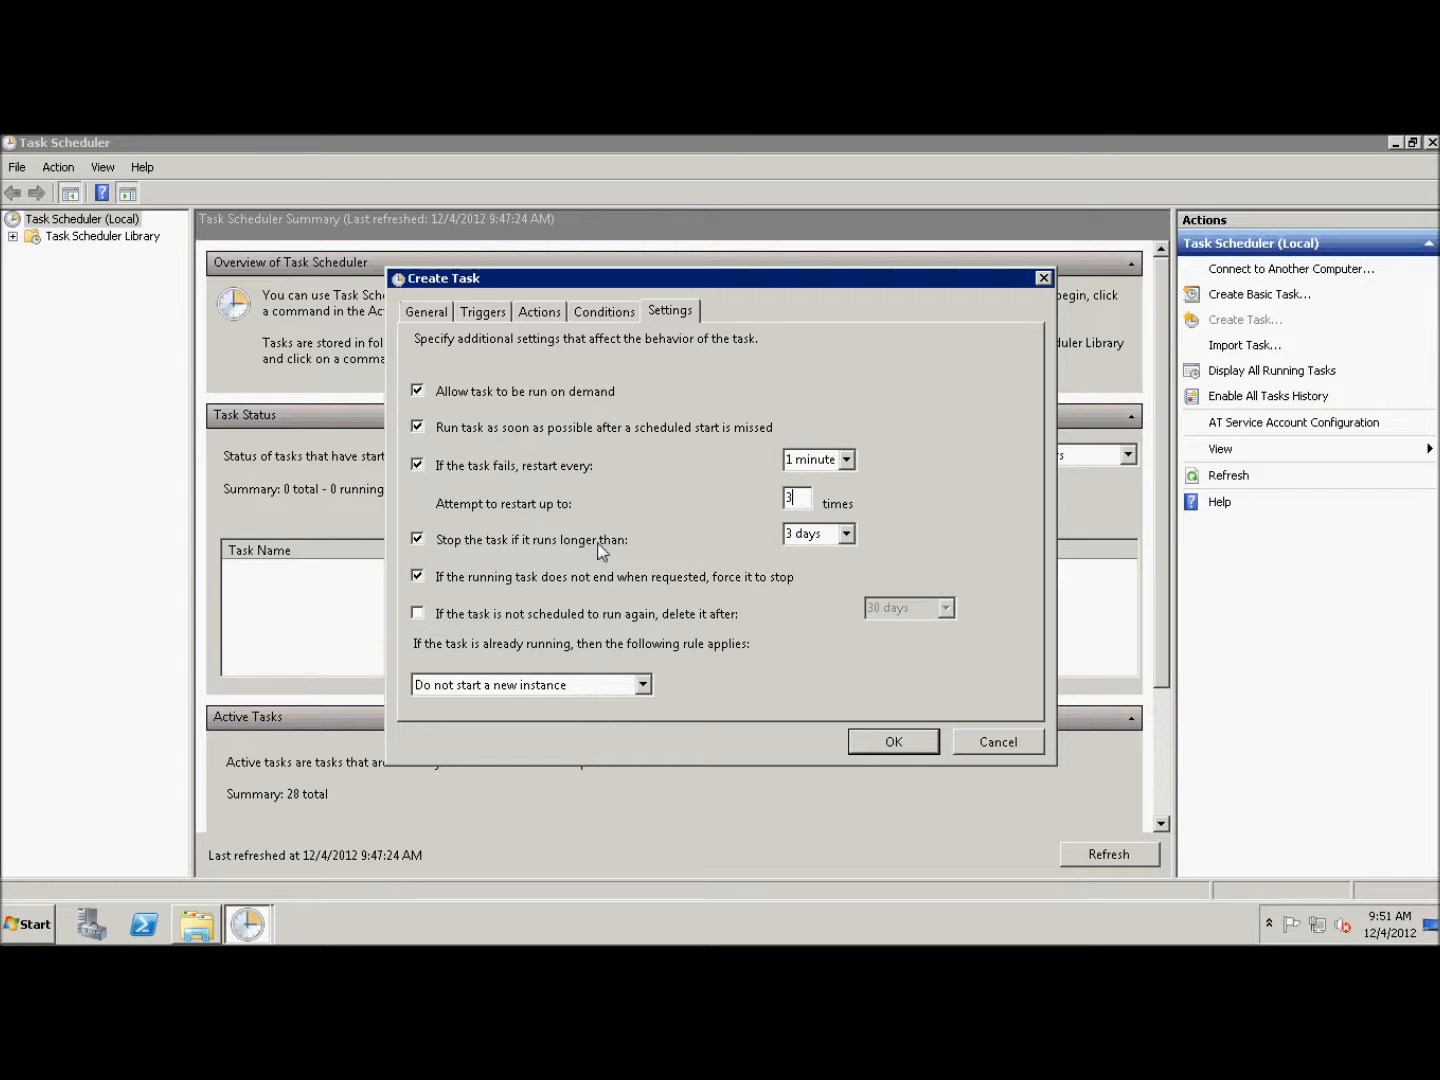
- Turn off the task's run-time limit and its forced stop in the settings, and submit the new task
left_click(418, 541)
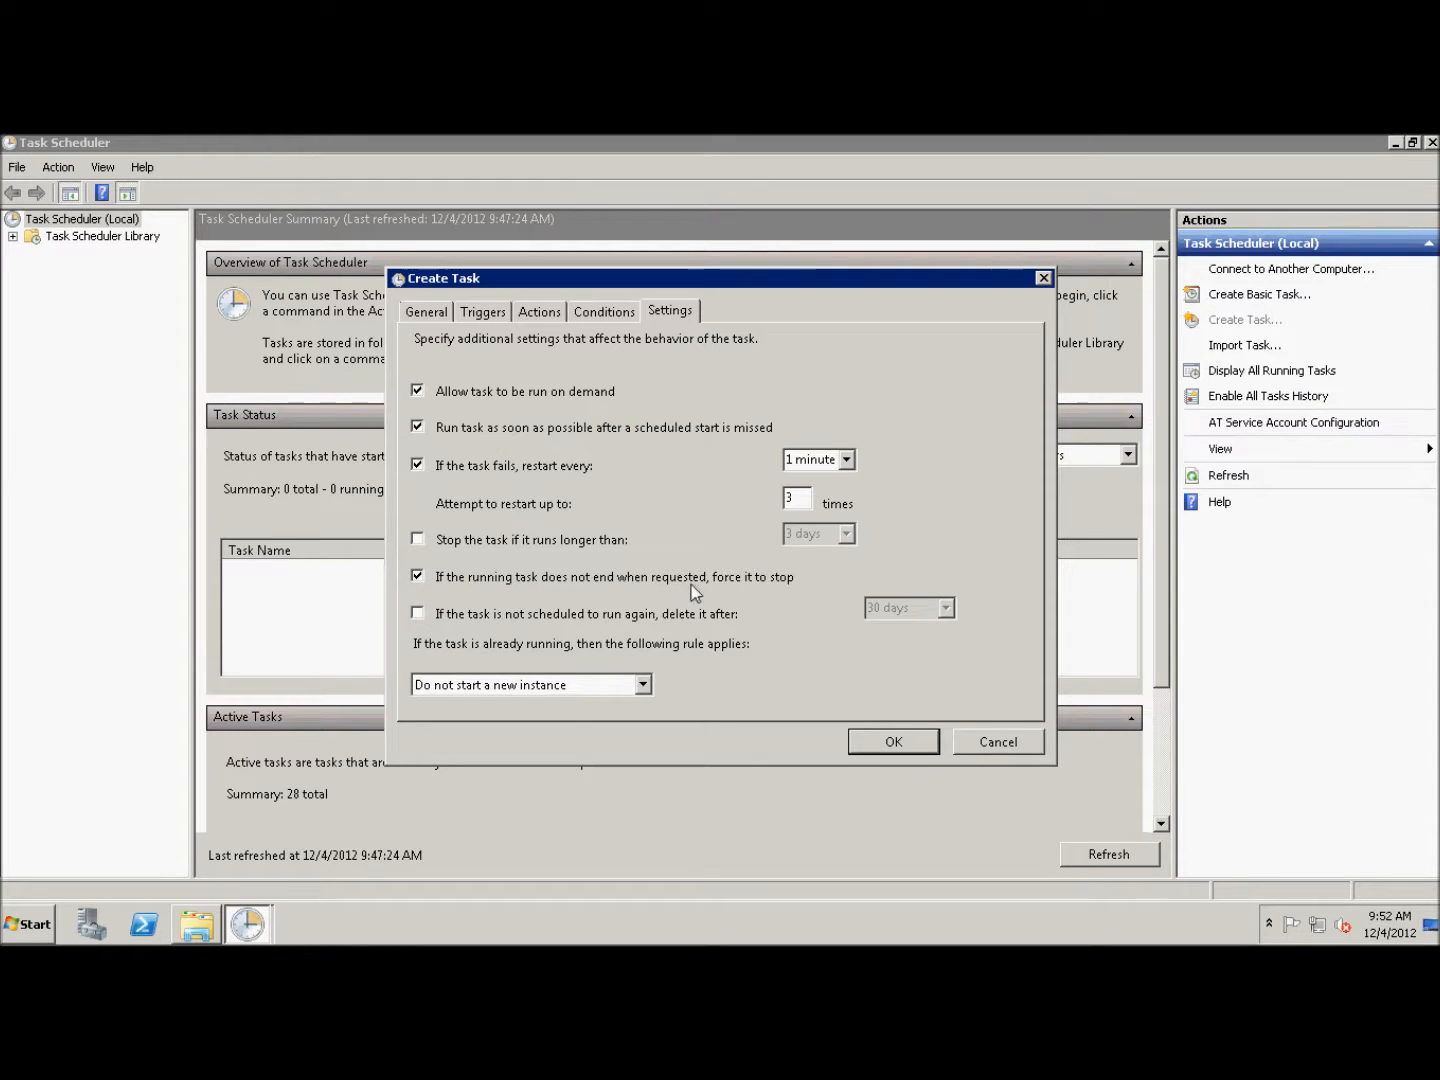
left_click(419, 576)
left_click(894, 743)
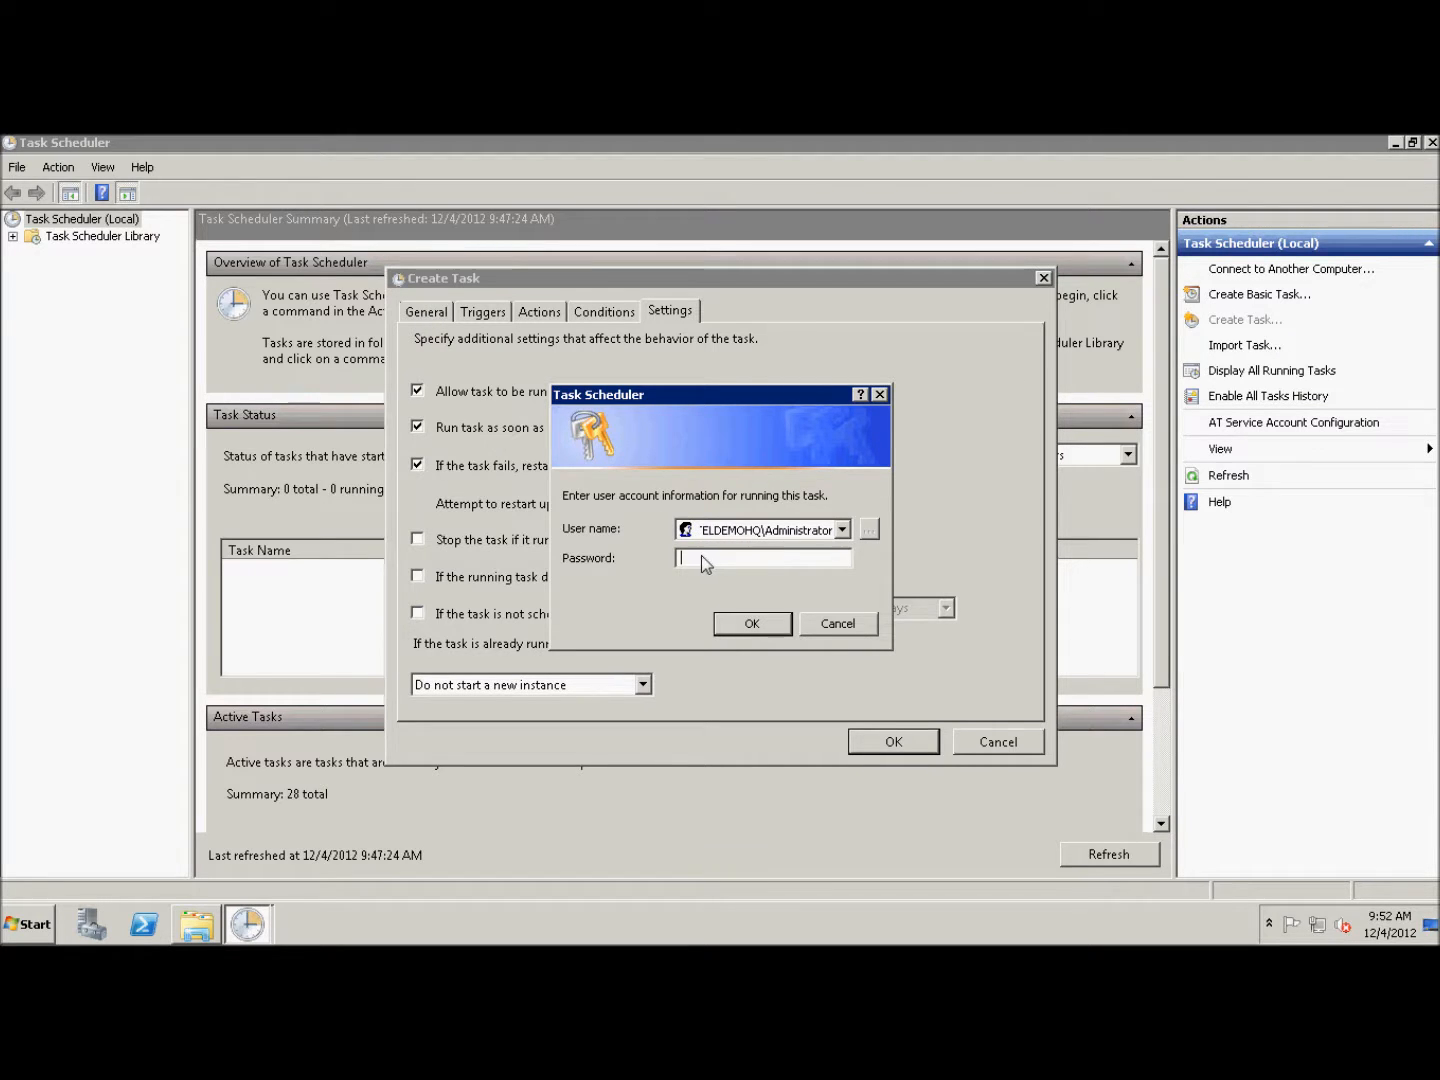
- Authorize the new task with the account password and view its entry in the Task Scheduler Library
type("********")
left_click(751, 622)
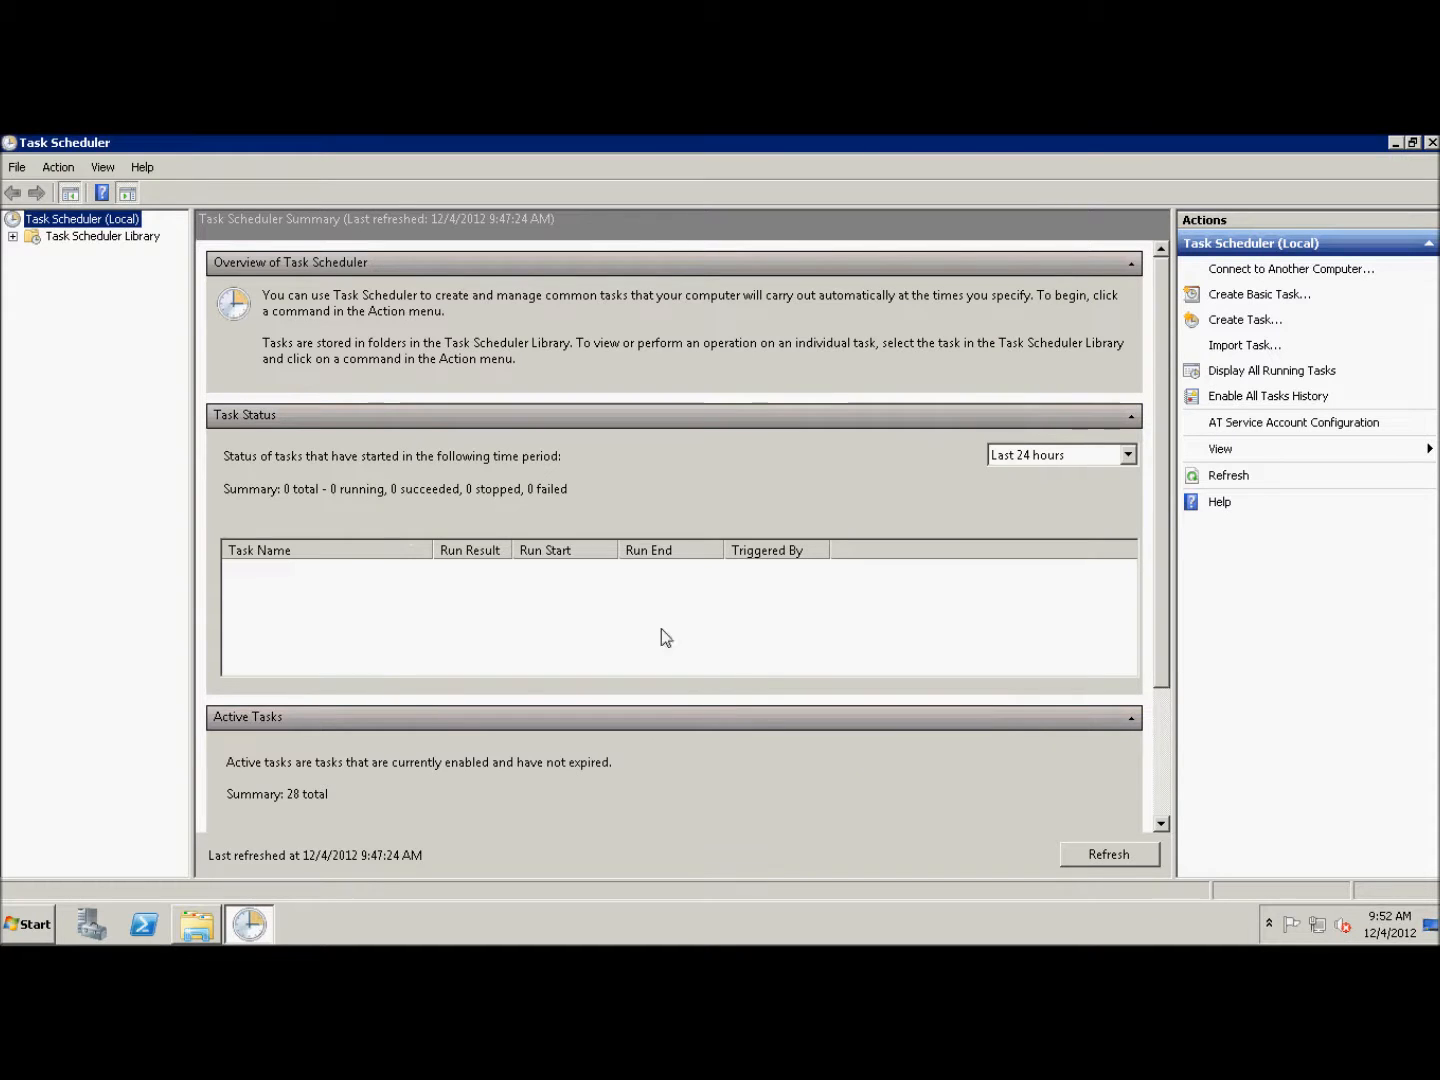
left_click(71, 238)
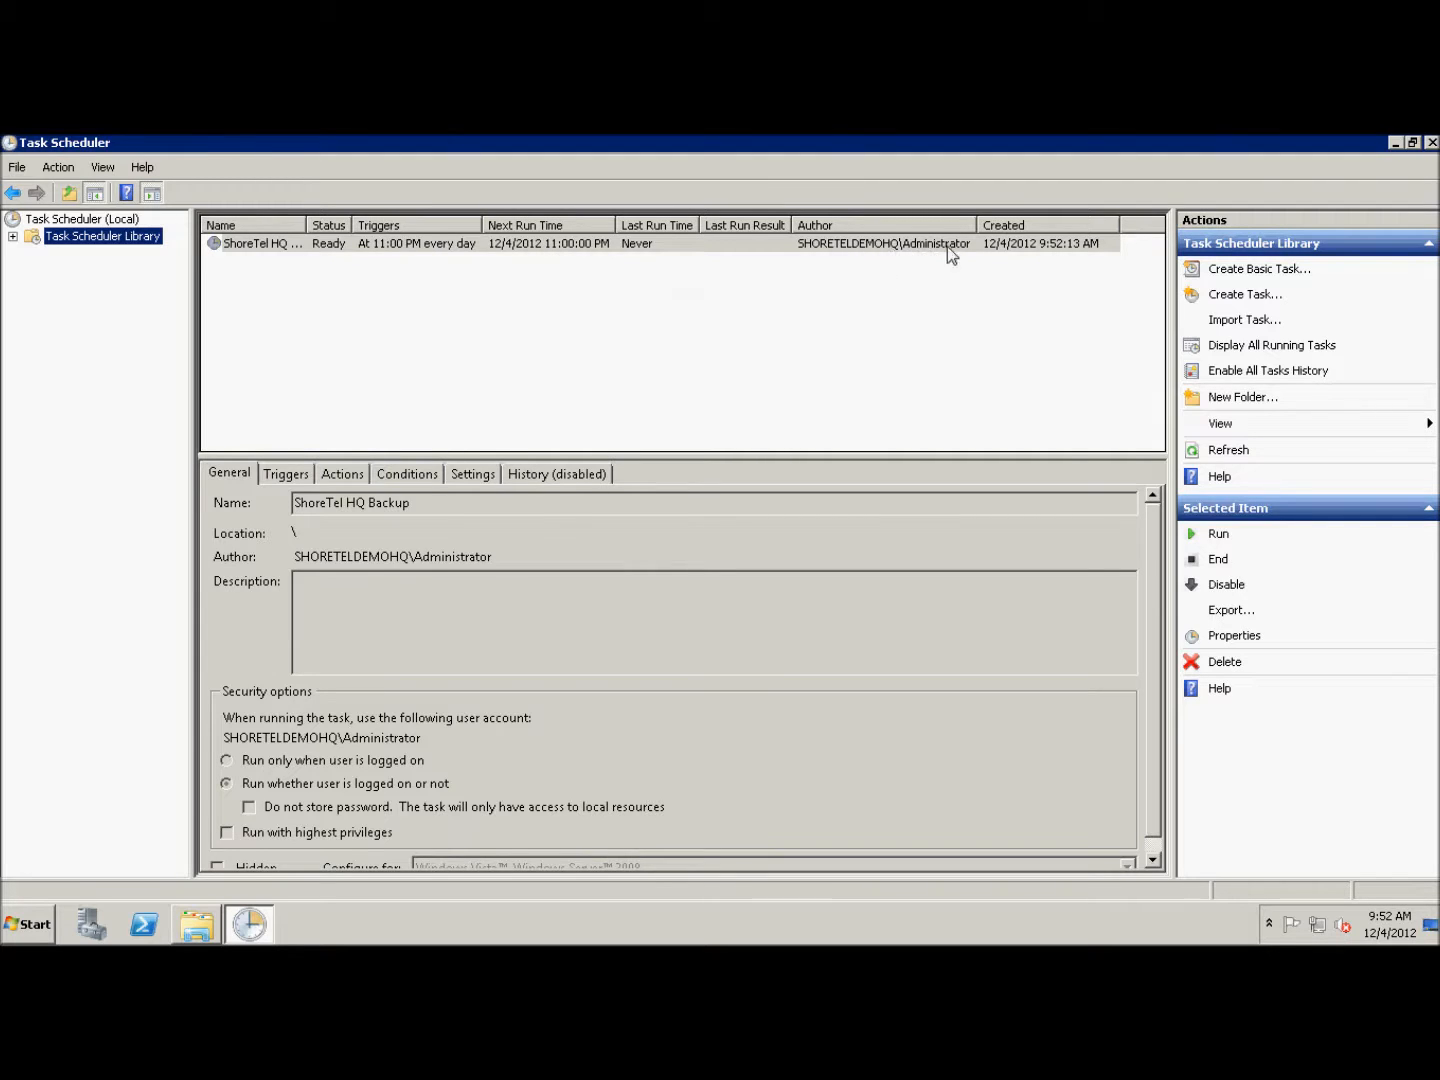
left_click(569, 302)
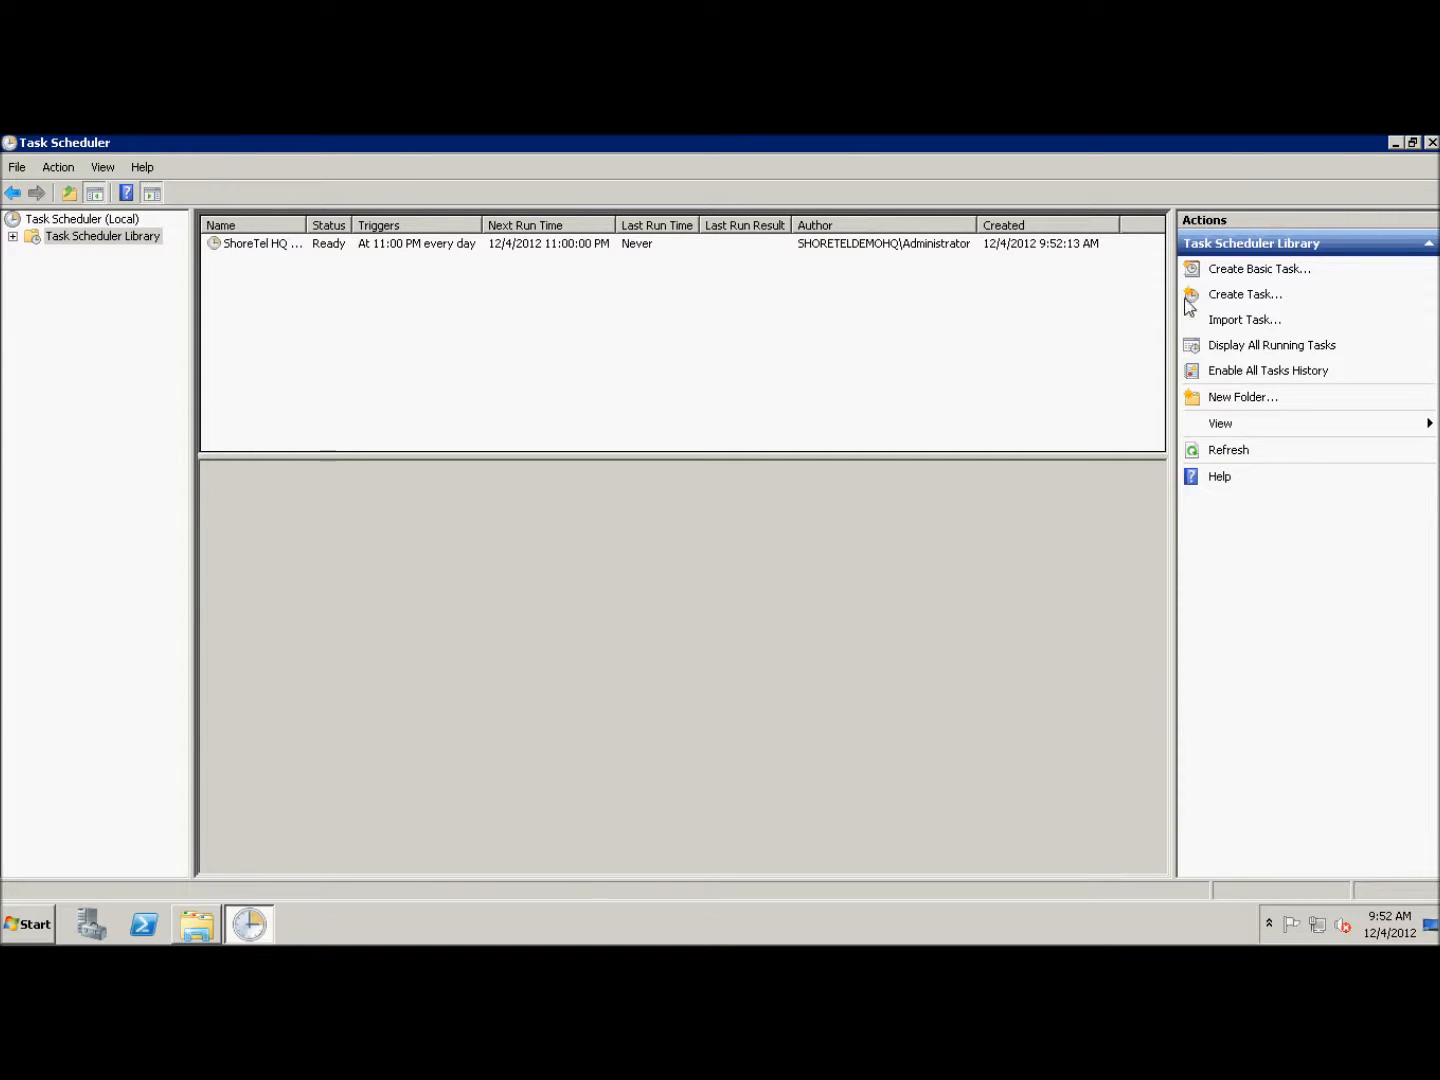
- Start a new task named DVS Backup that runs whether the user is logged on or not
left_click(1246, 296)
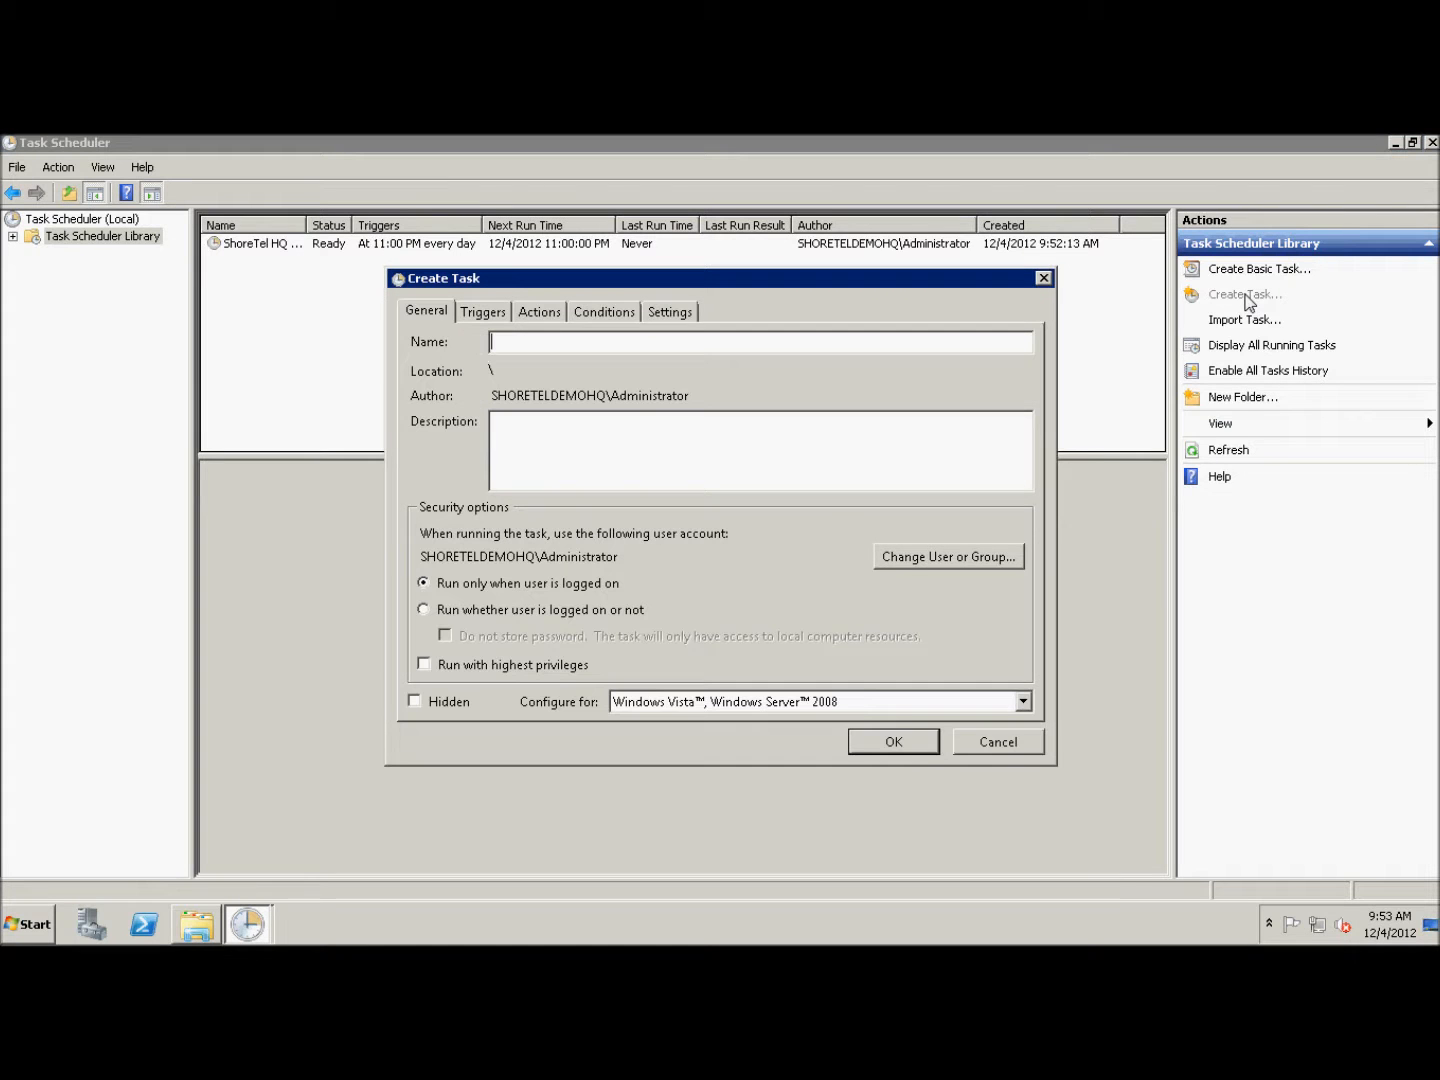
type("DVS Backup")
left_click(424, 609)
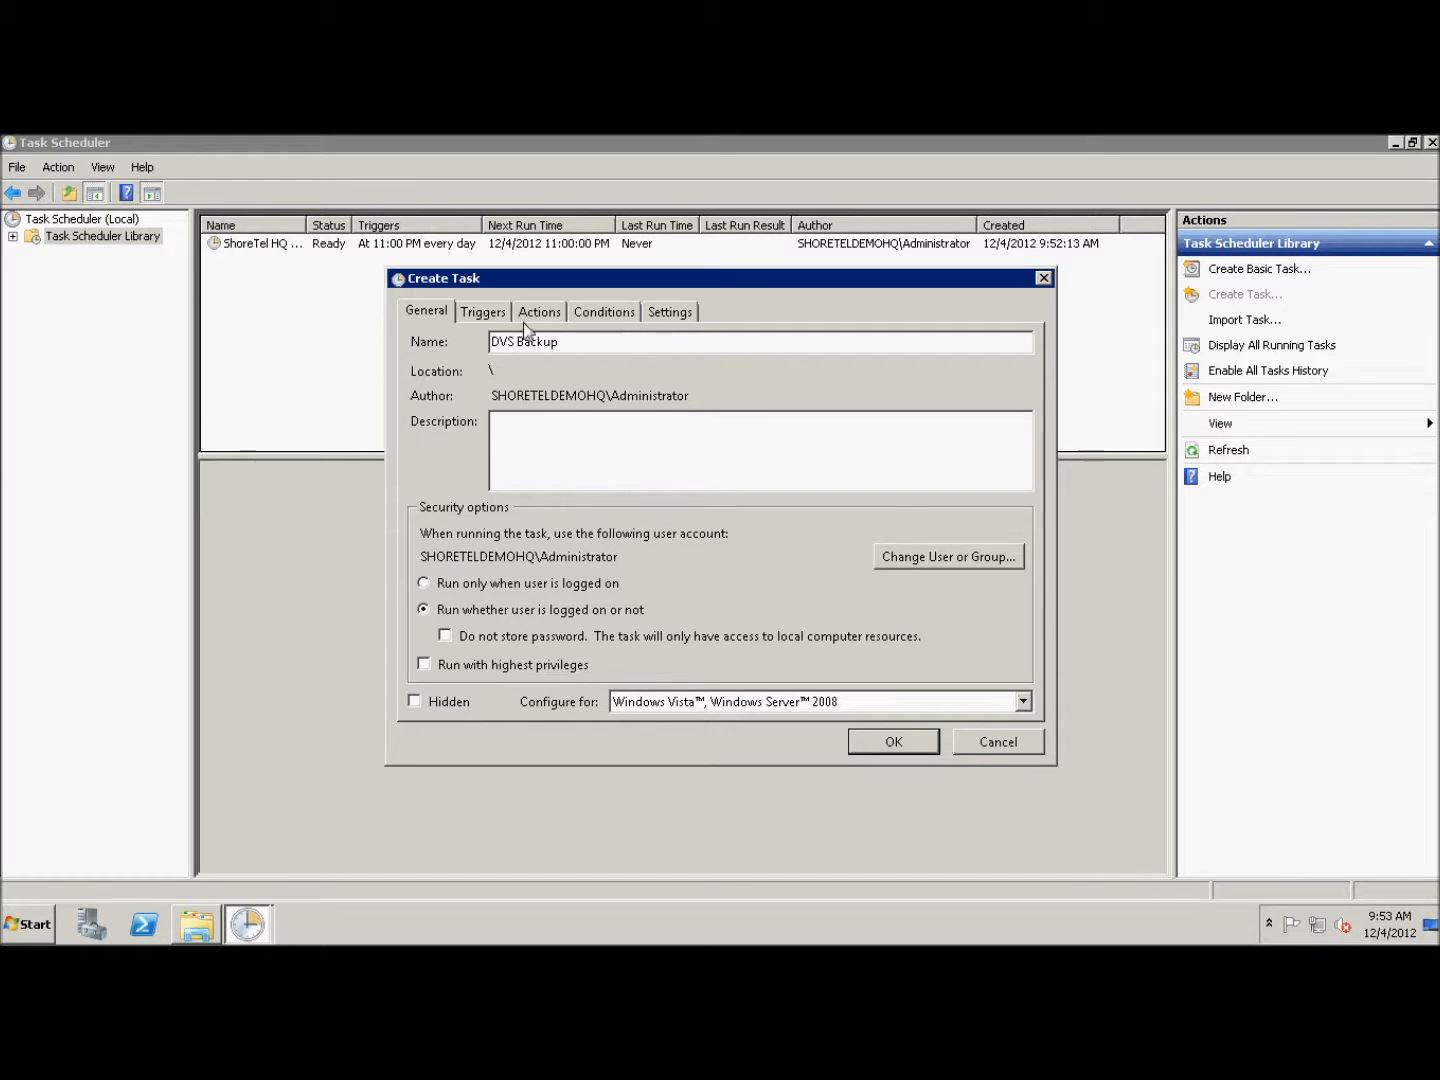
- Add a daily trigger for the DVS Backup task starting at 11:30:00 PM
left_click(488, 315)
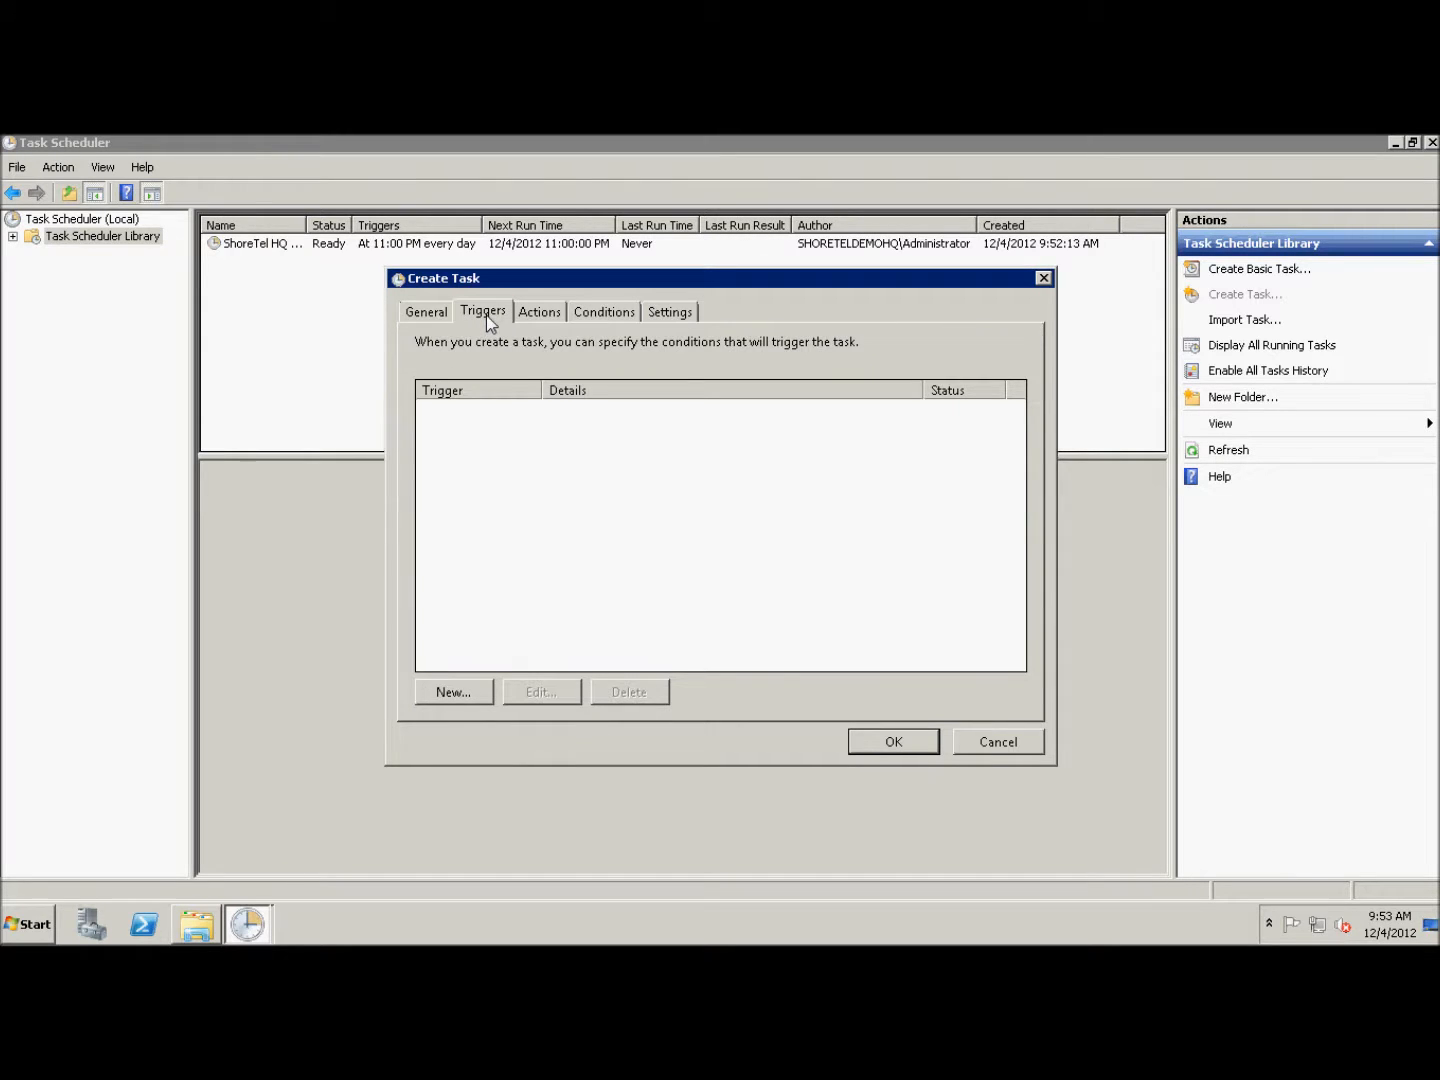
left_click(458, 695)
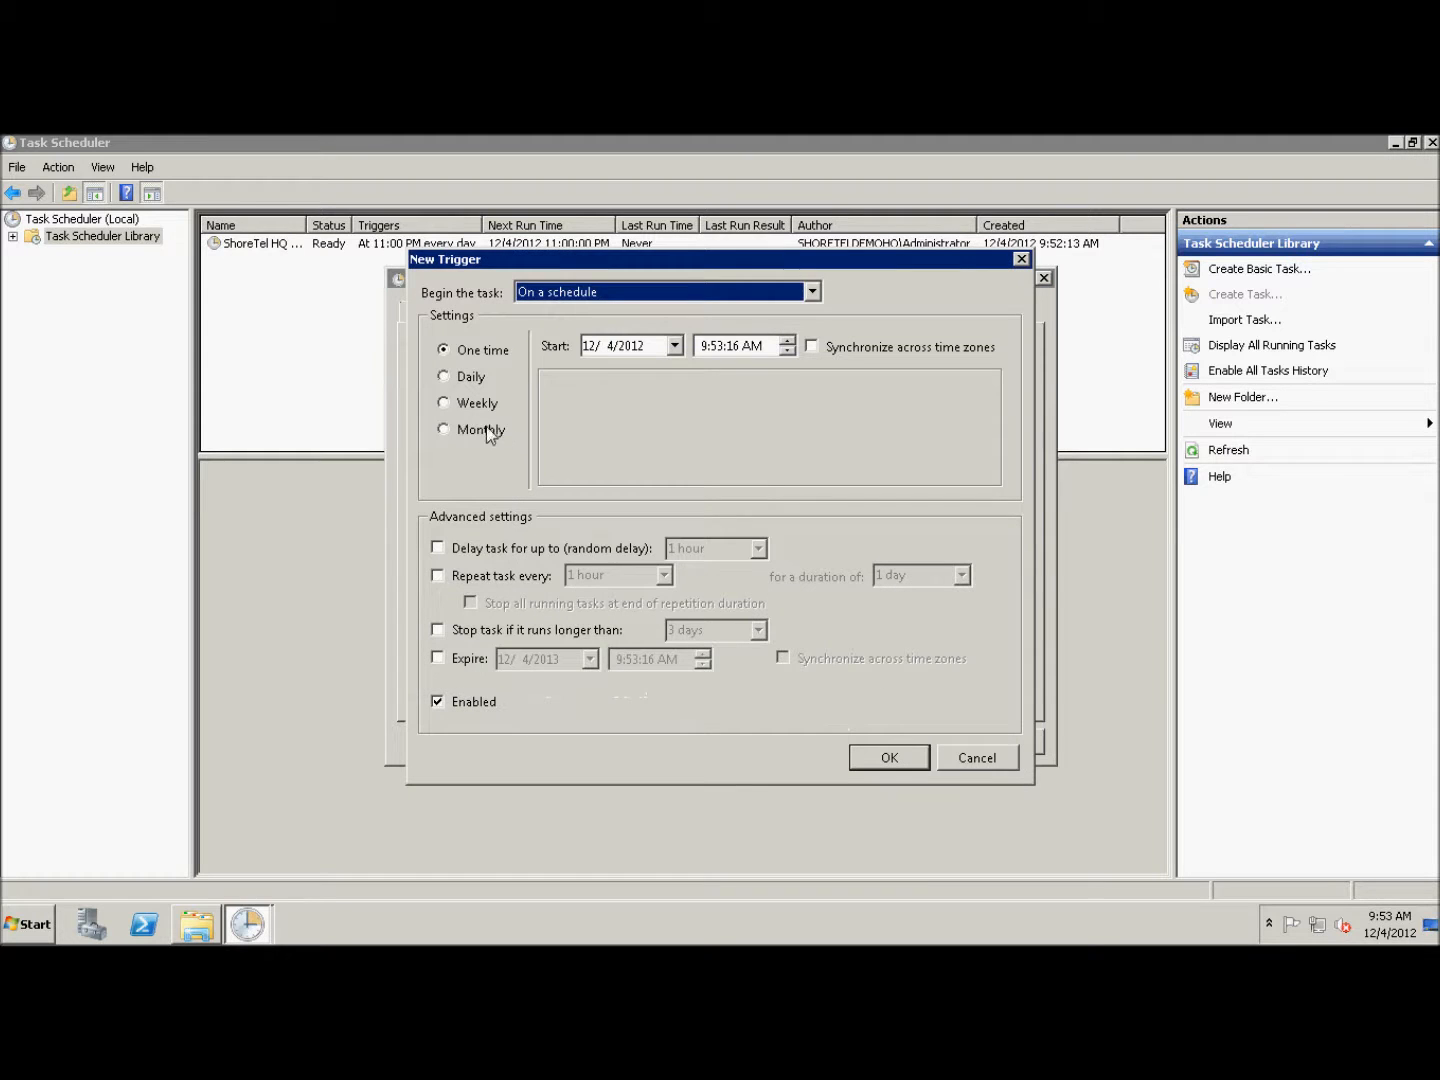
left_click(445, 377)
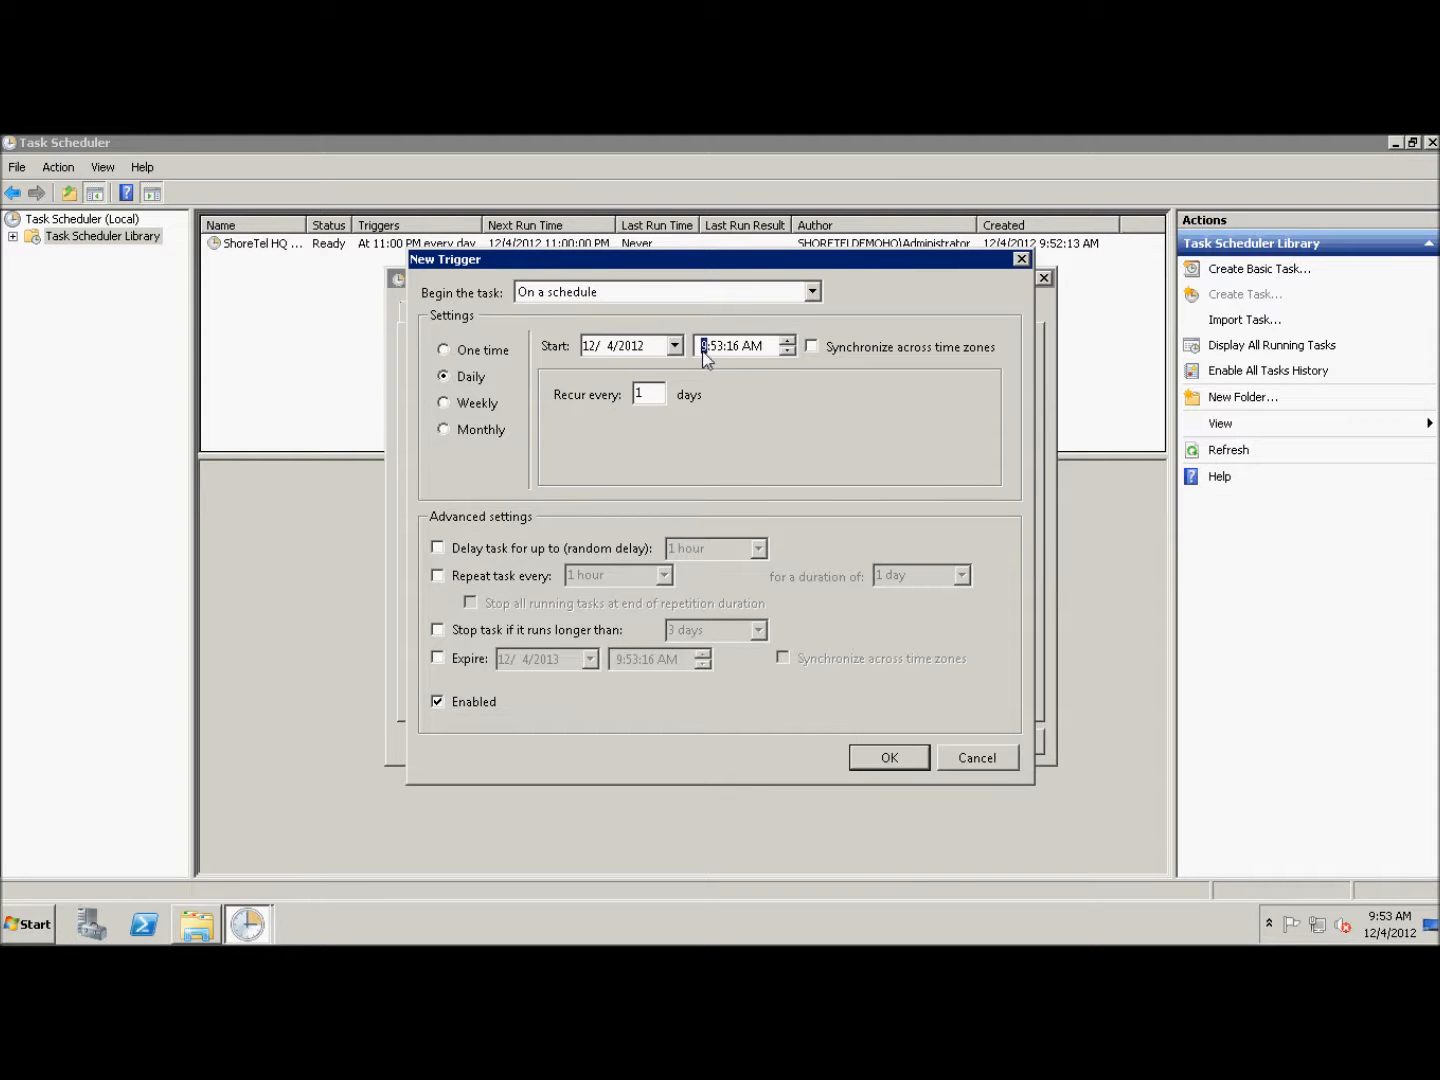
type("11")
key("Right")
key("Right")
type("00")
key("Right")
type("p")
- Enable the trigger's option to stop a long-running task, choose its time limit, and save the trigger
left_click(436, 629)
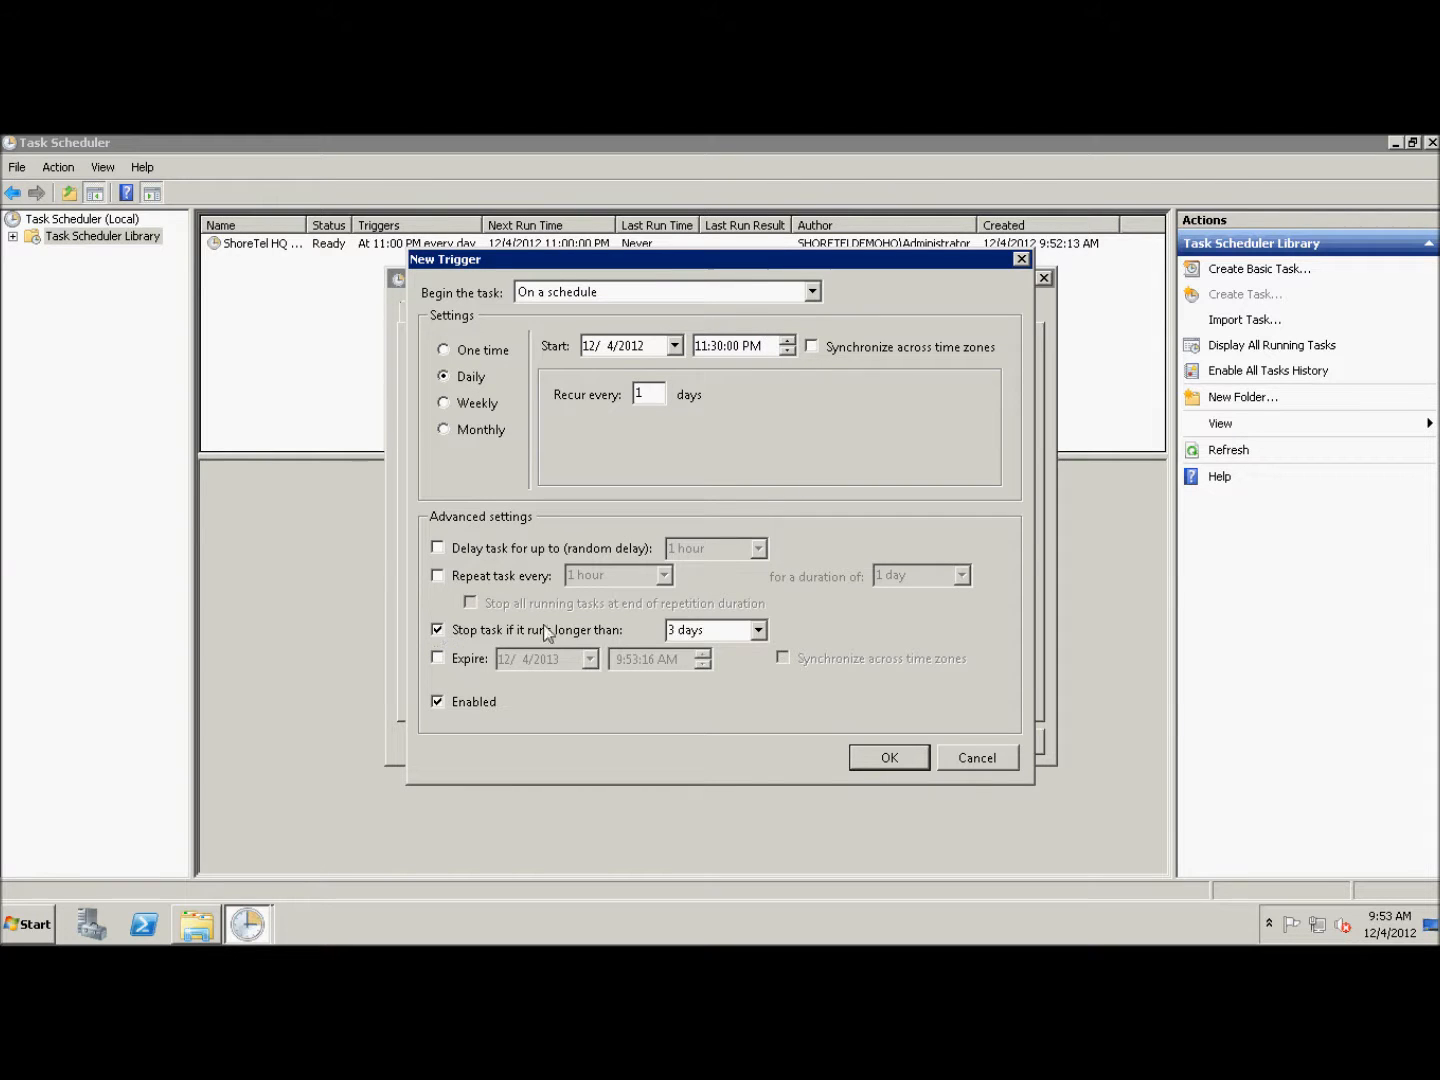
left_click(757, 632)
left_click(715, 665)
left_click(883, 758)
- Add a start-a-program action that uses the dvm_backup_all script from the Sample_Backup_Restore folder
left_click(539, 310)
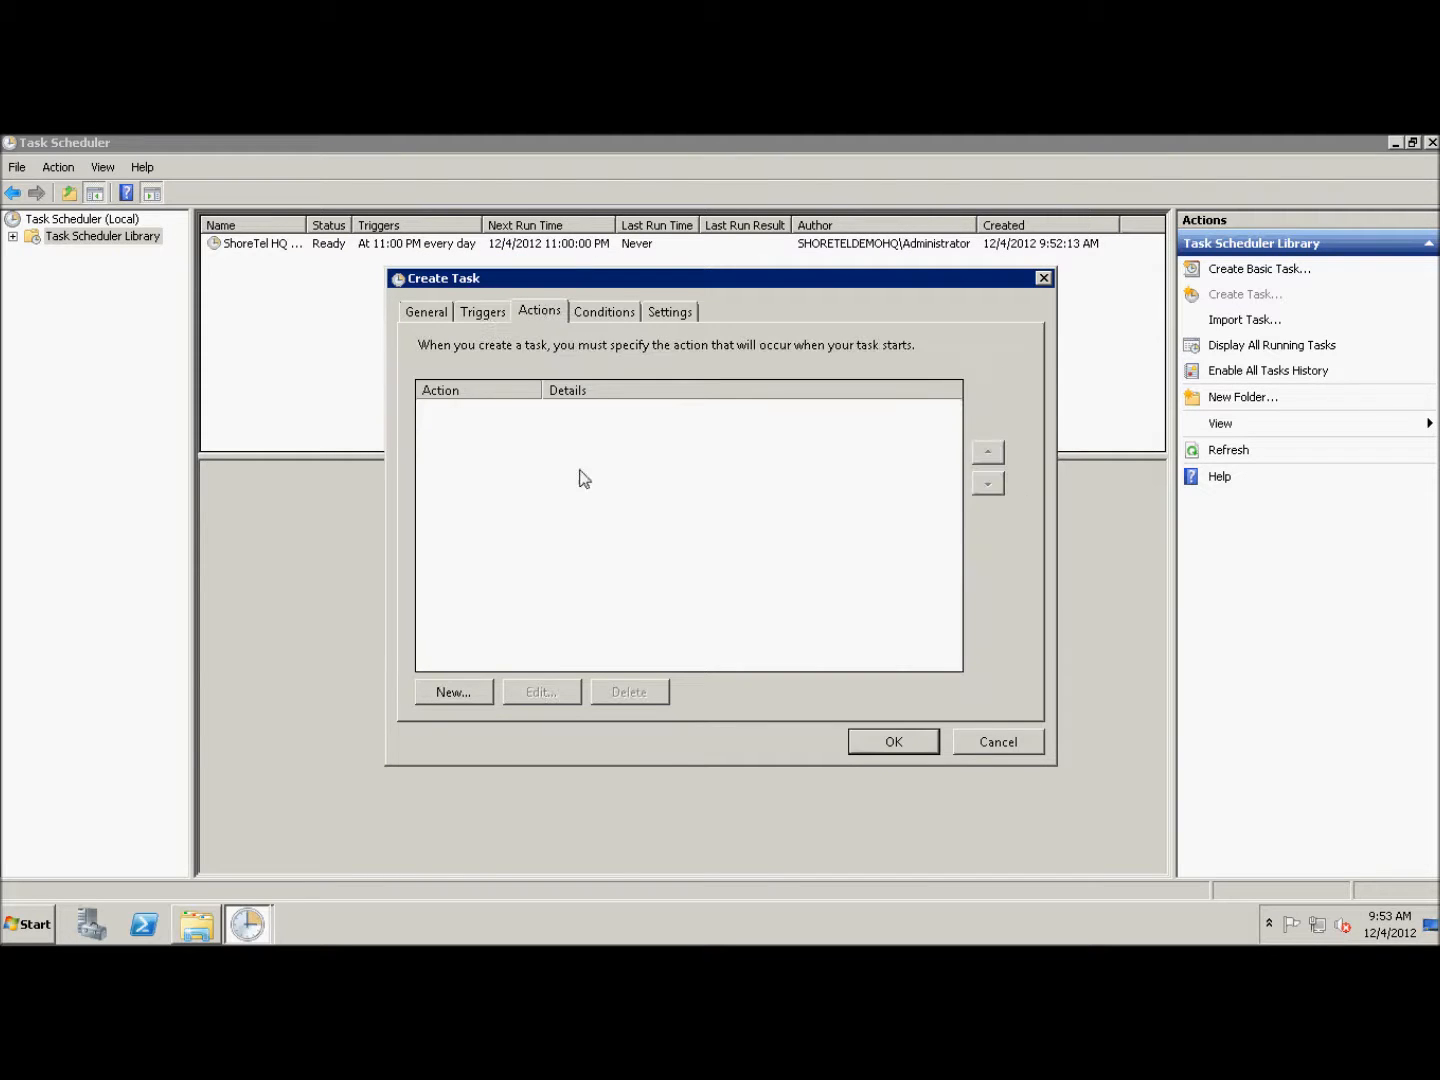
left_click(471, 692)
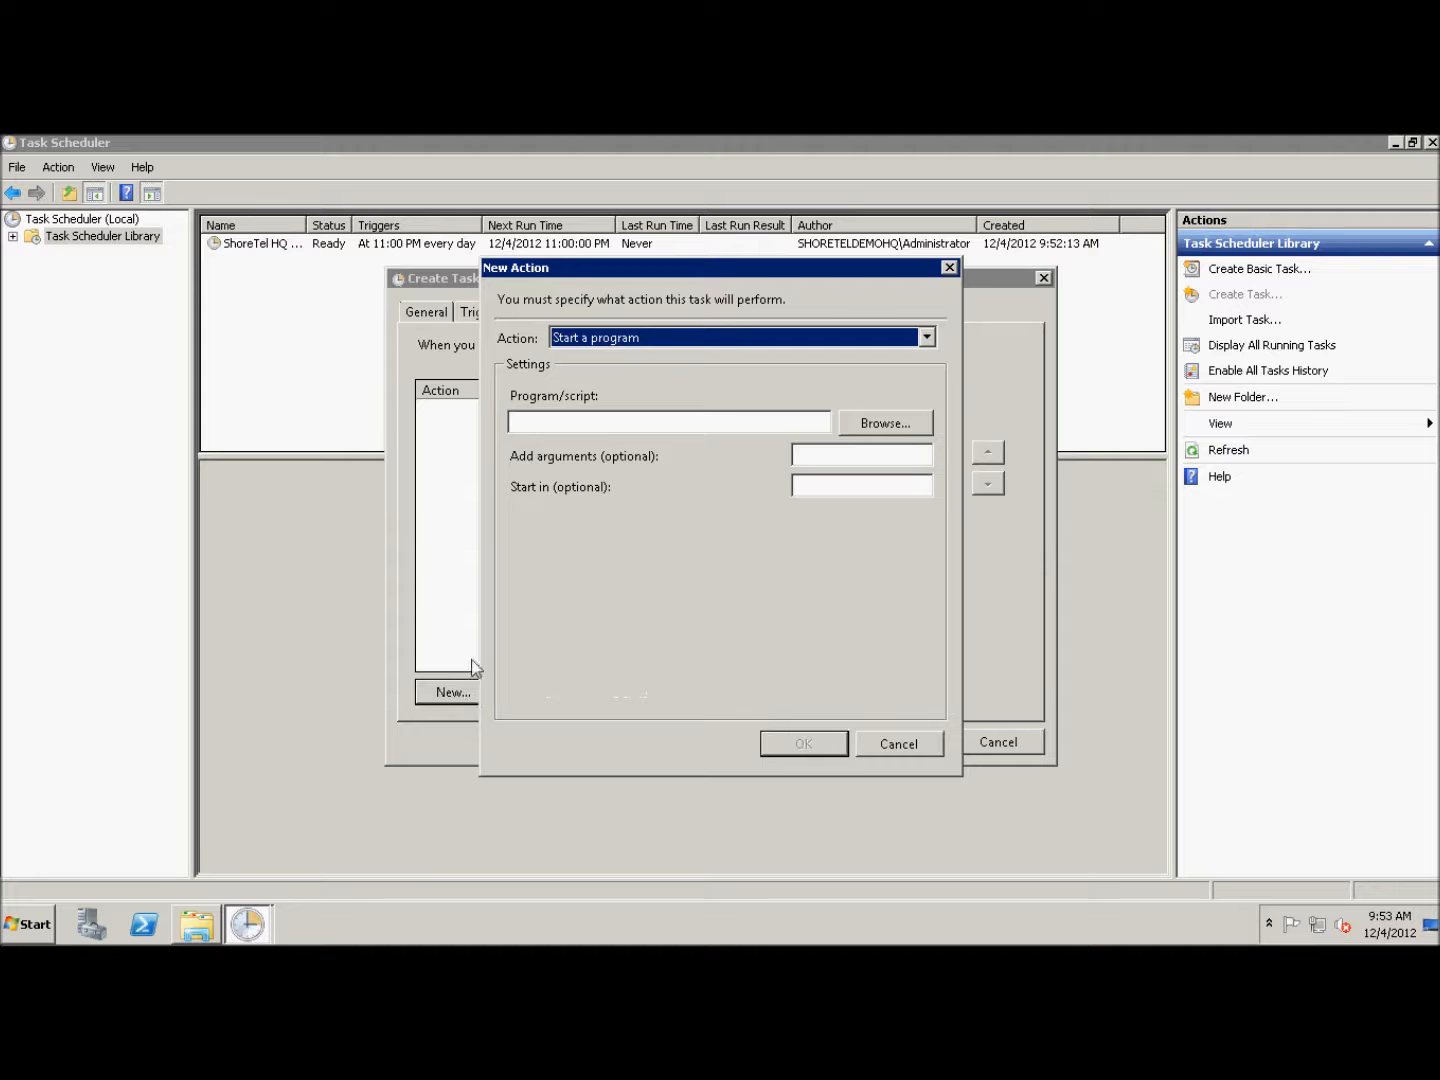
left_click(867, 437)
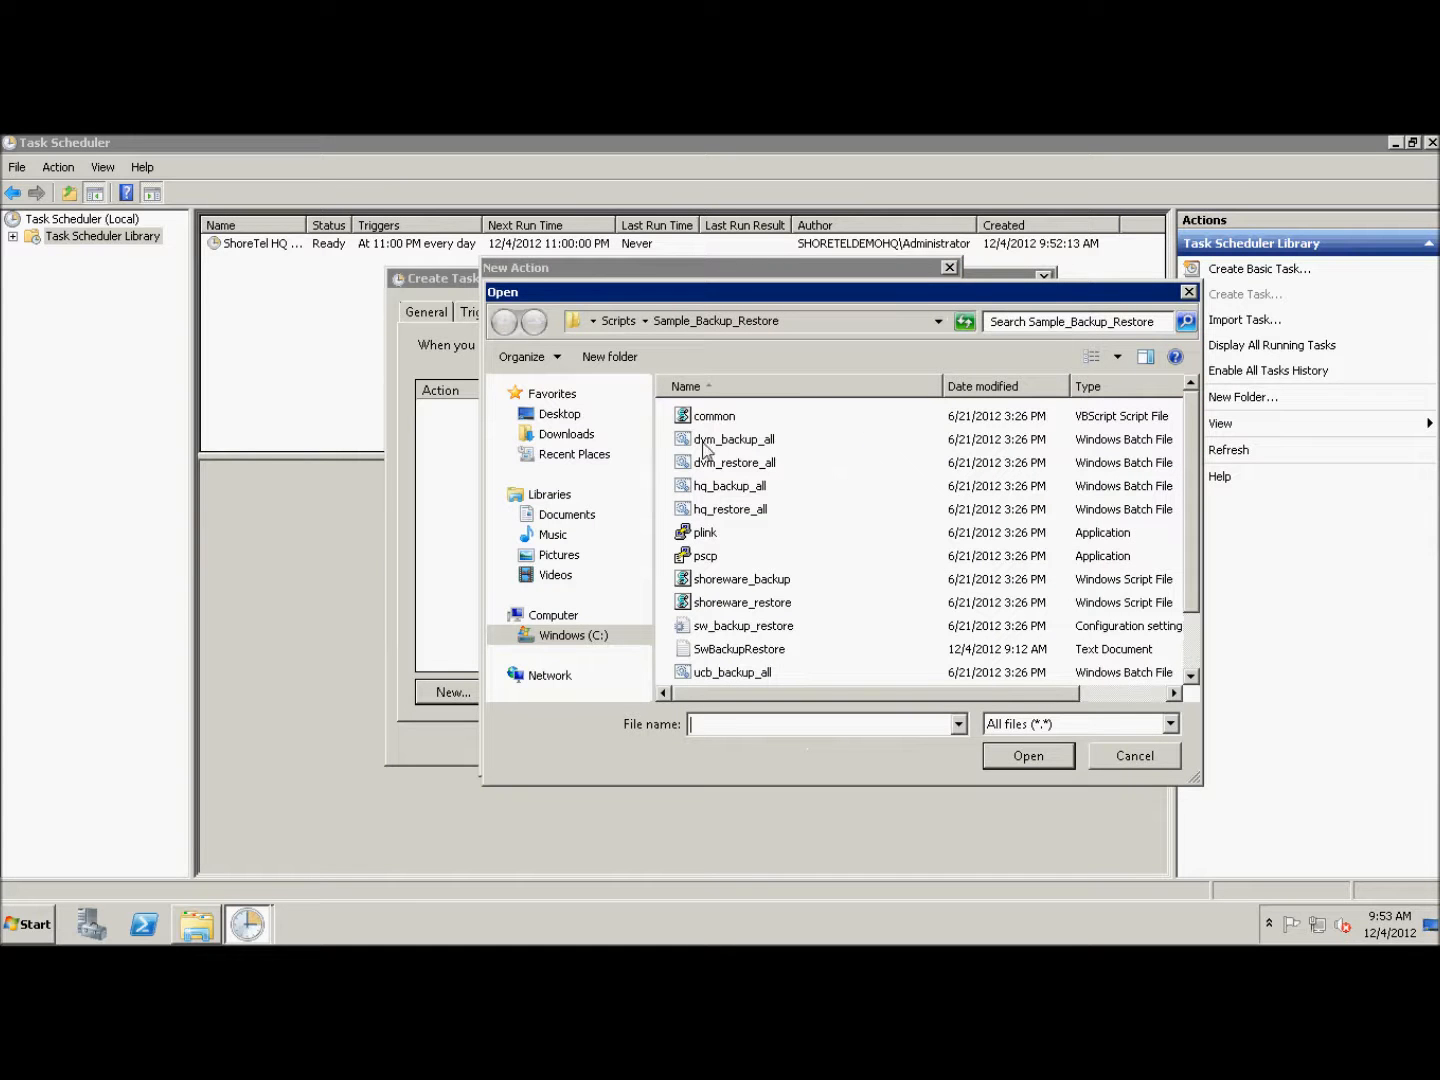
left_click(762, 446)
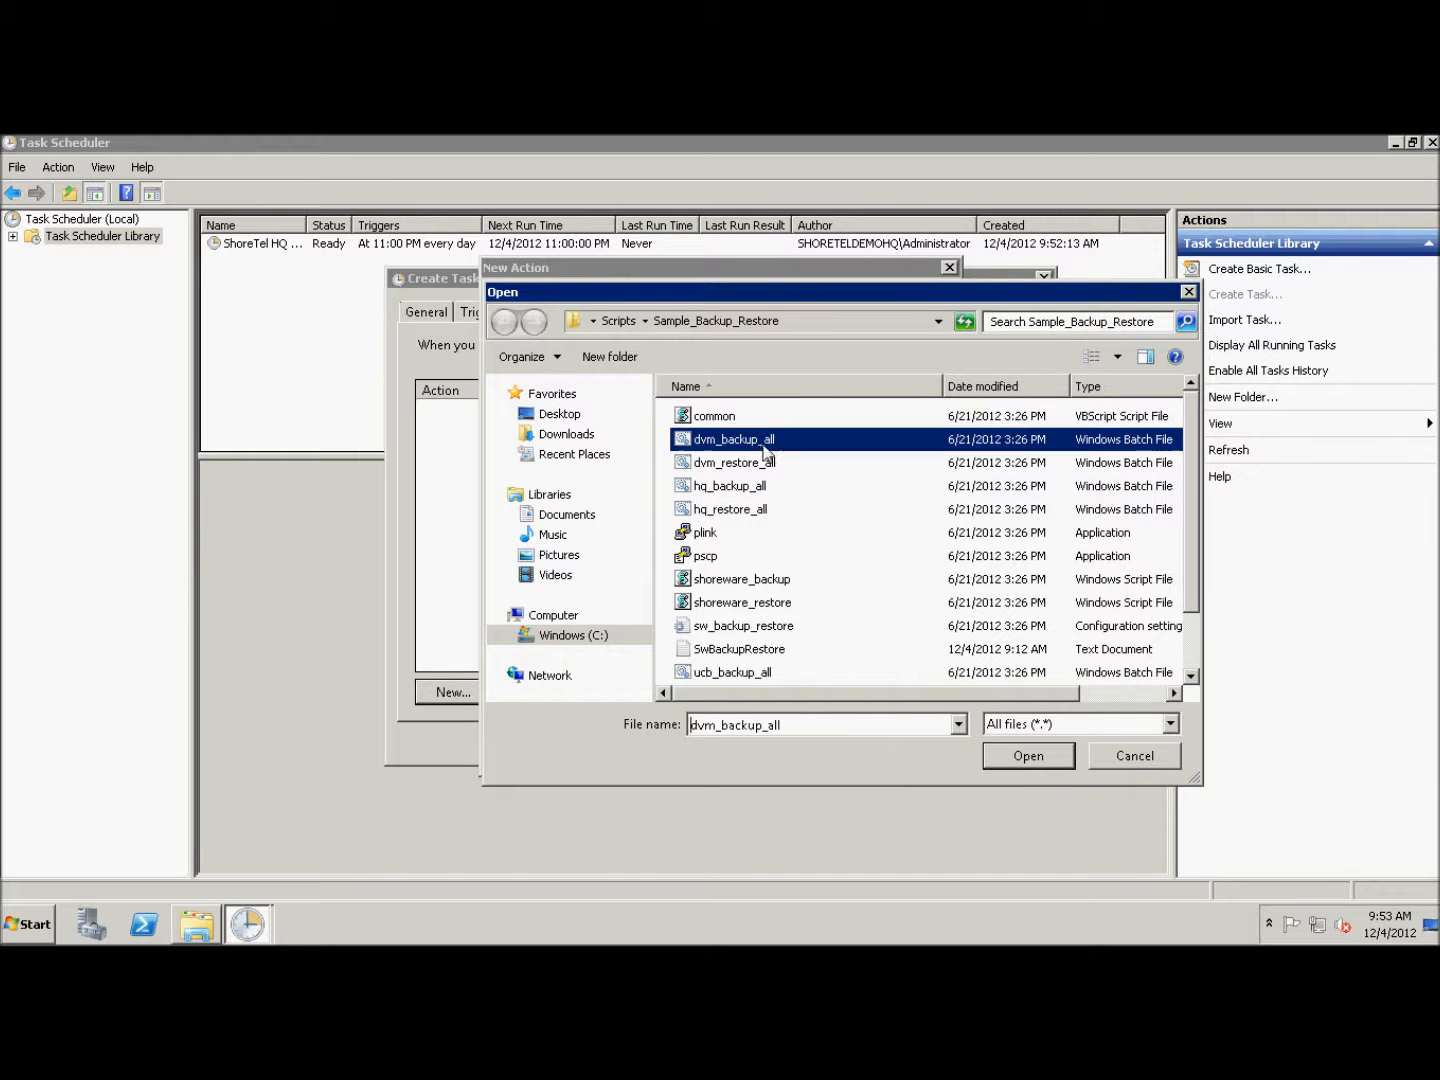
left_click(1028, 756)
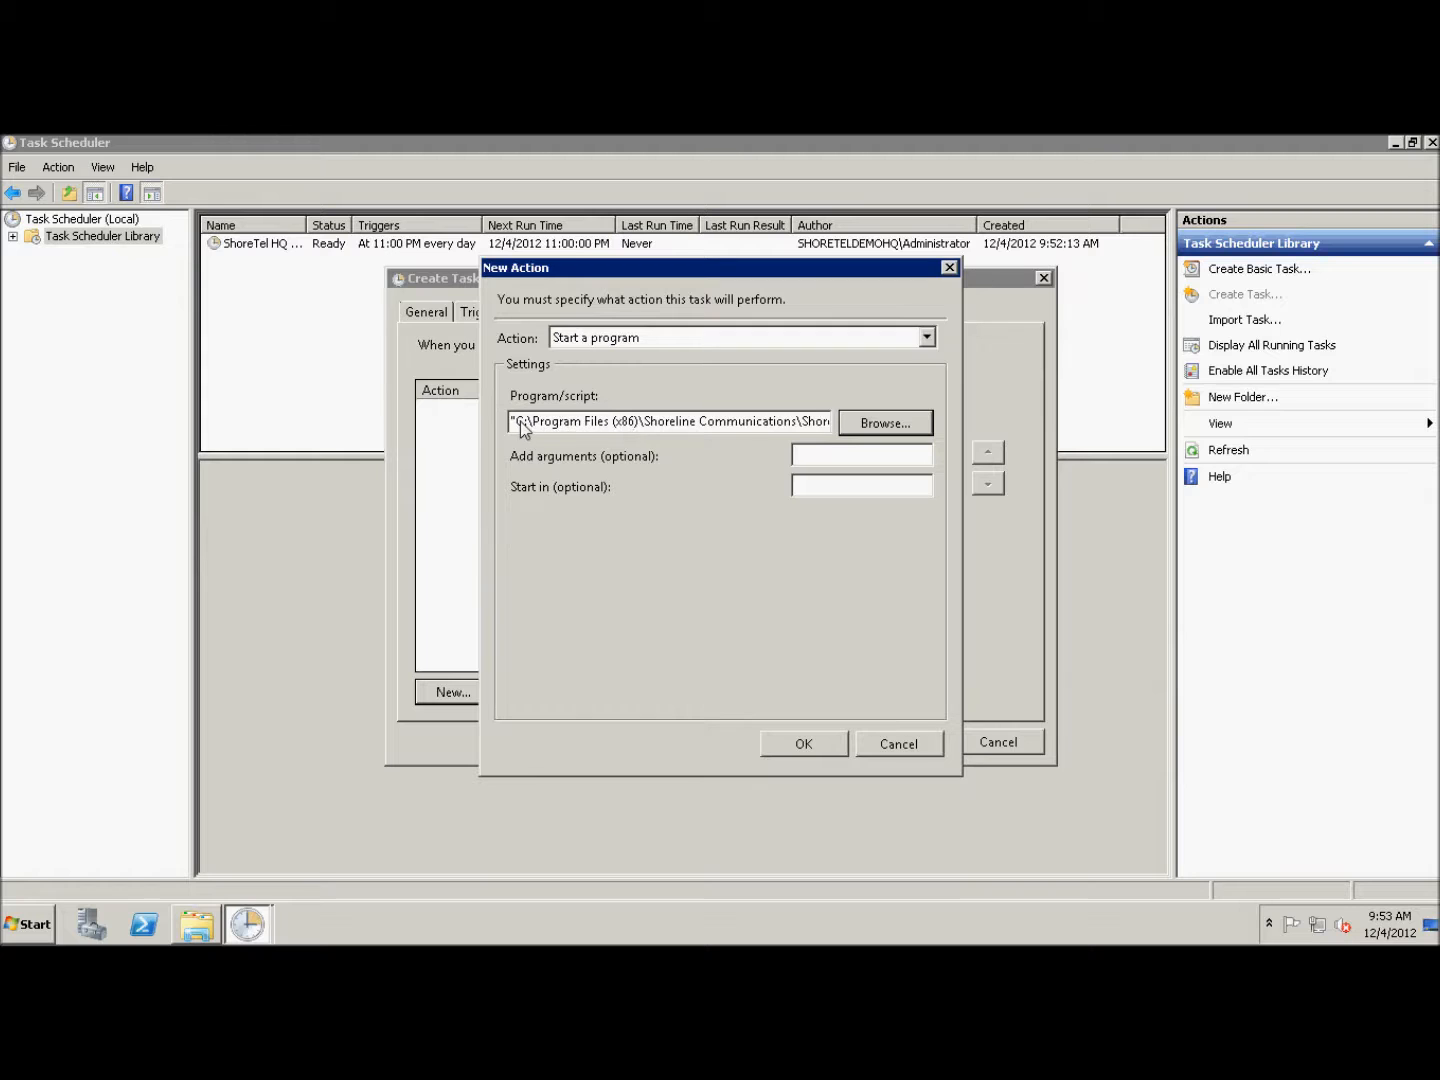
- Copy the script path up to Sample_Backup_Restore\ into the action's start-in location and save the action
left_click_drag(516, 421, 713, 425)
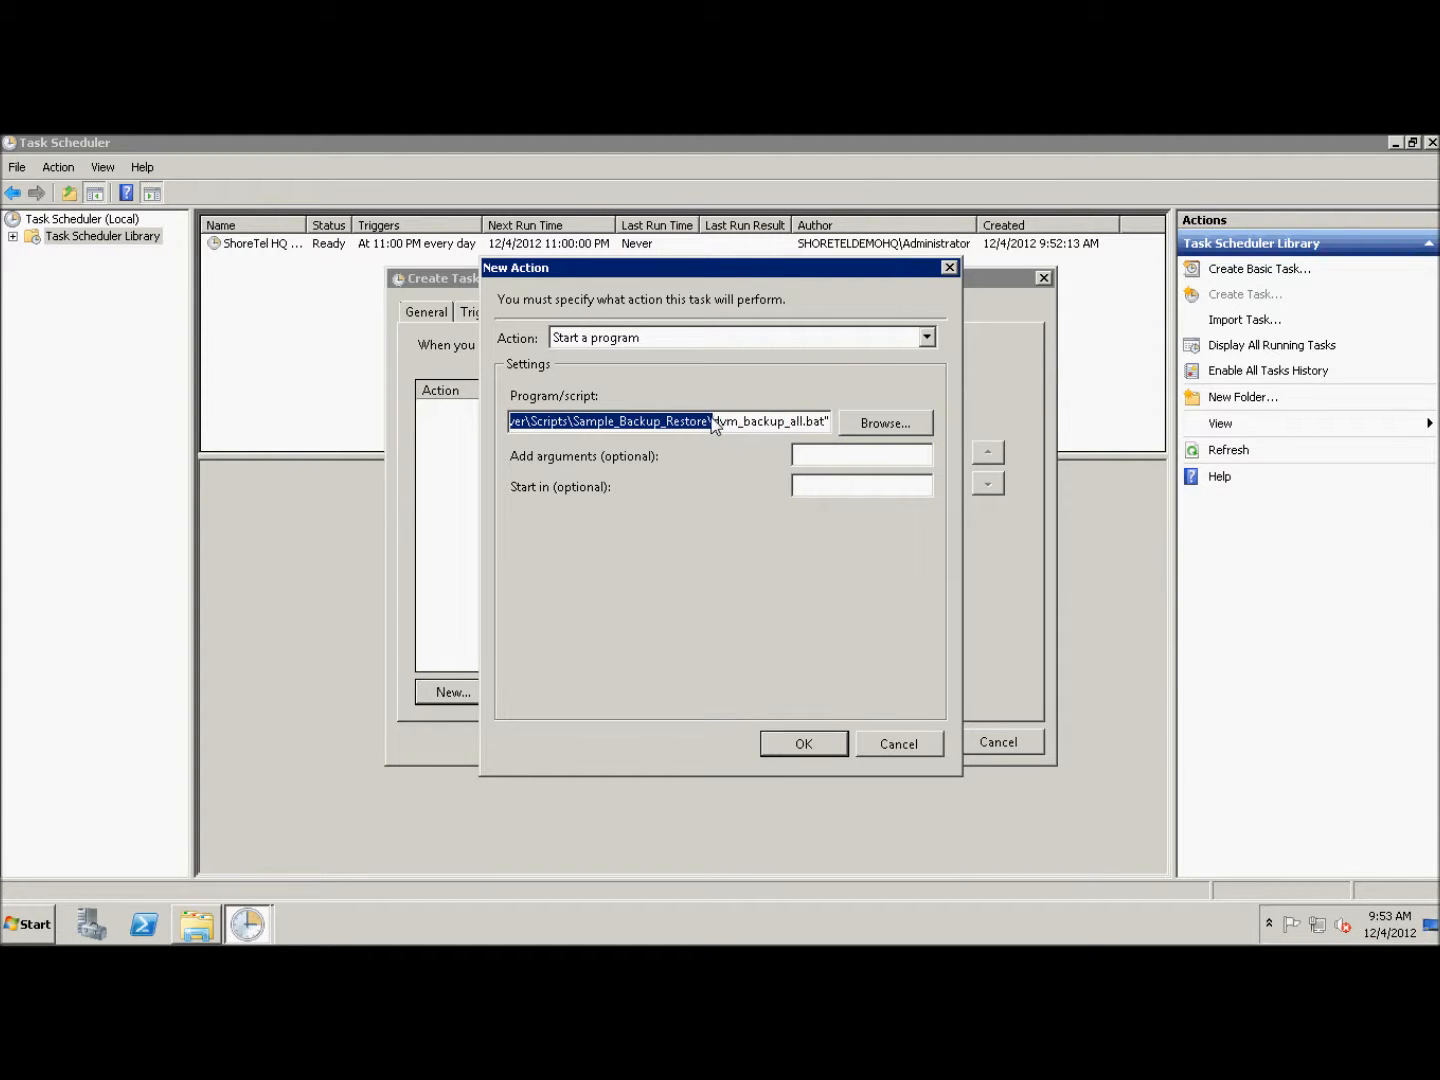
left_click(817, 489)
key("ctrl+v")
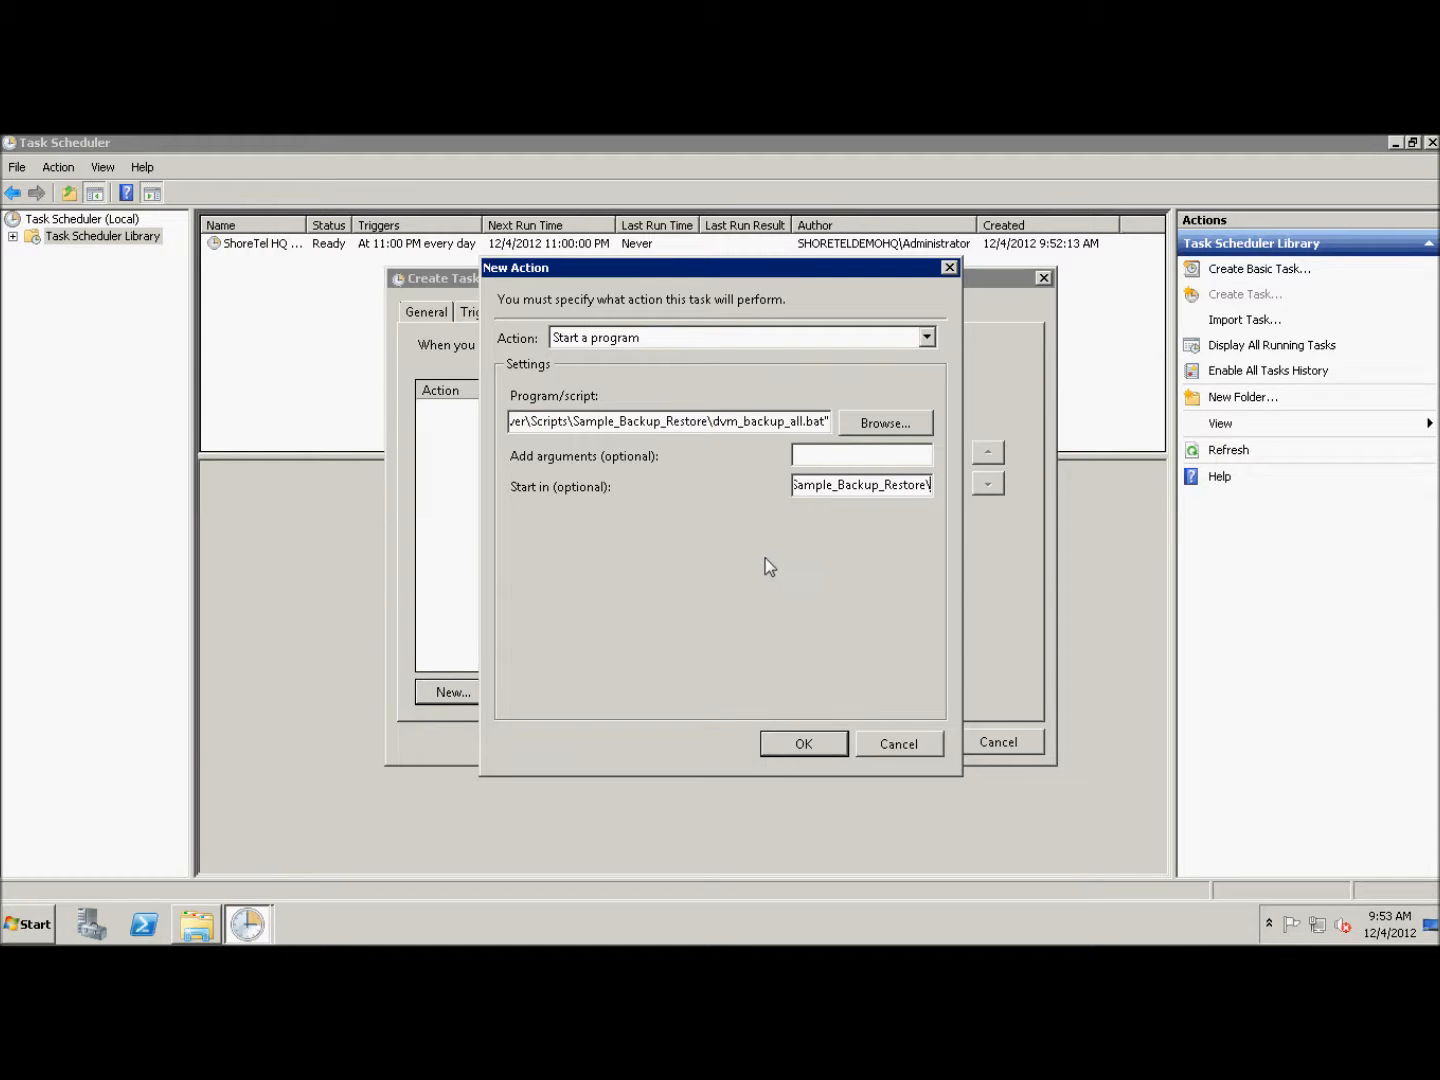
left_click(821, 746)
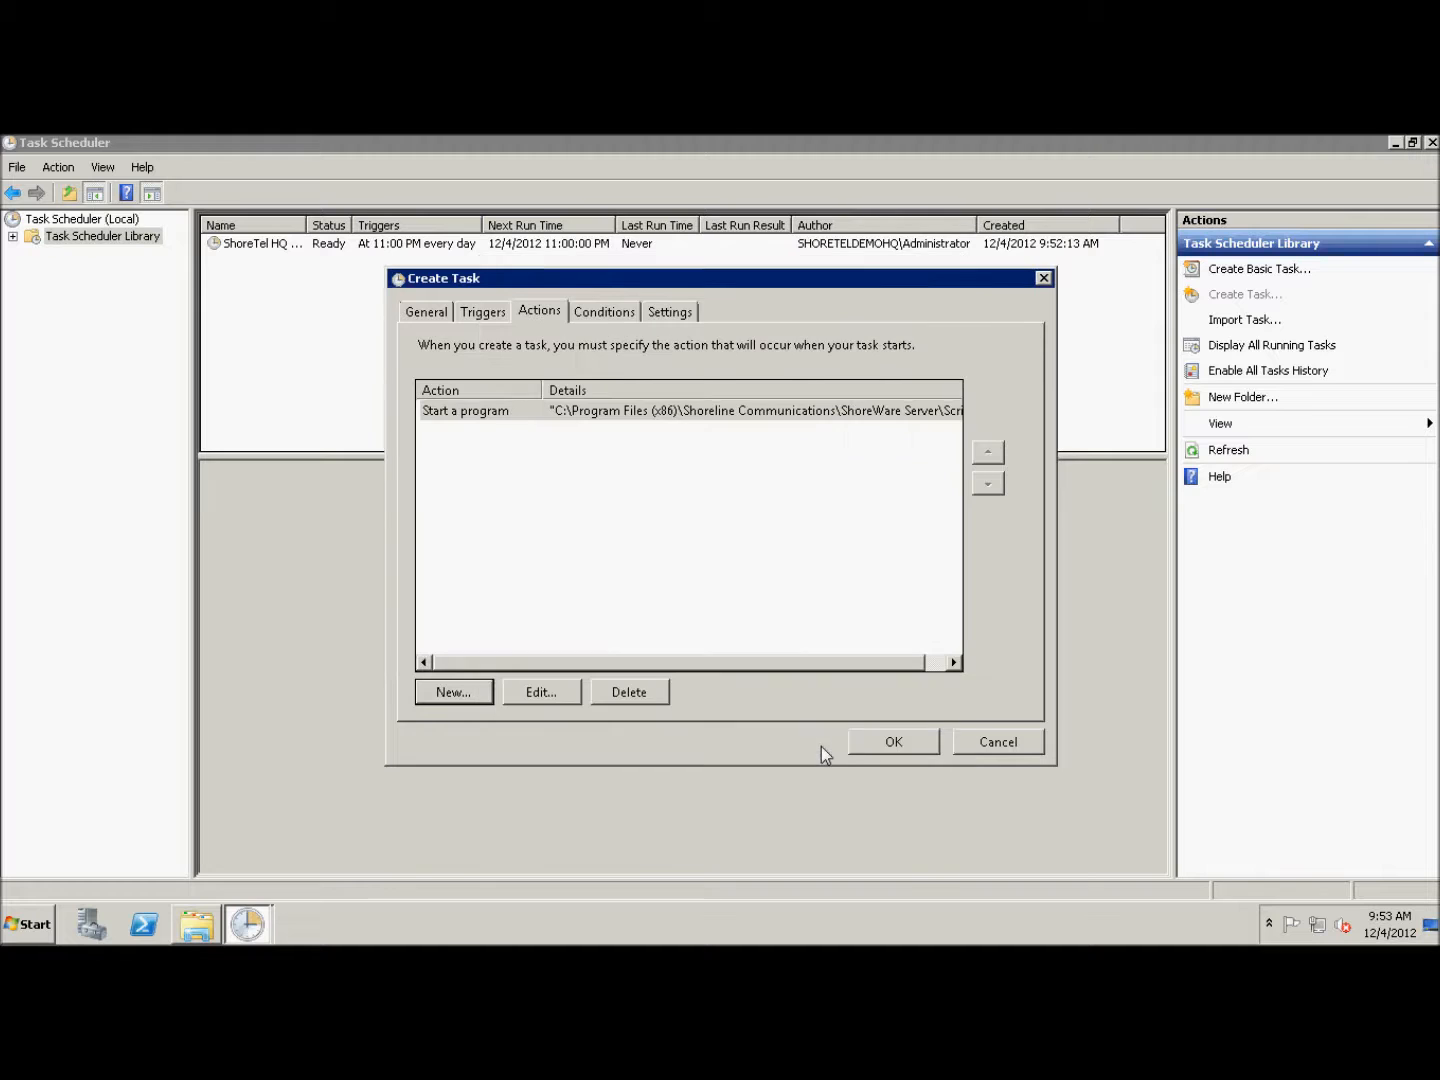
- In the task's conditions, remove the AC power requirement and enable waking the computer to run the task
left_click(598, 316)
left_click(417, 497)
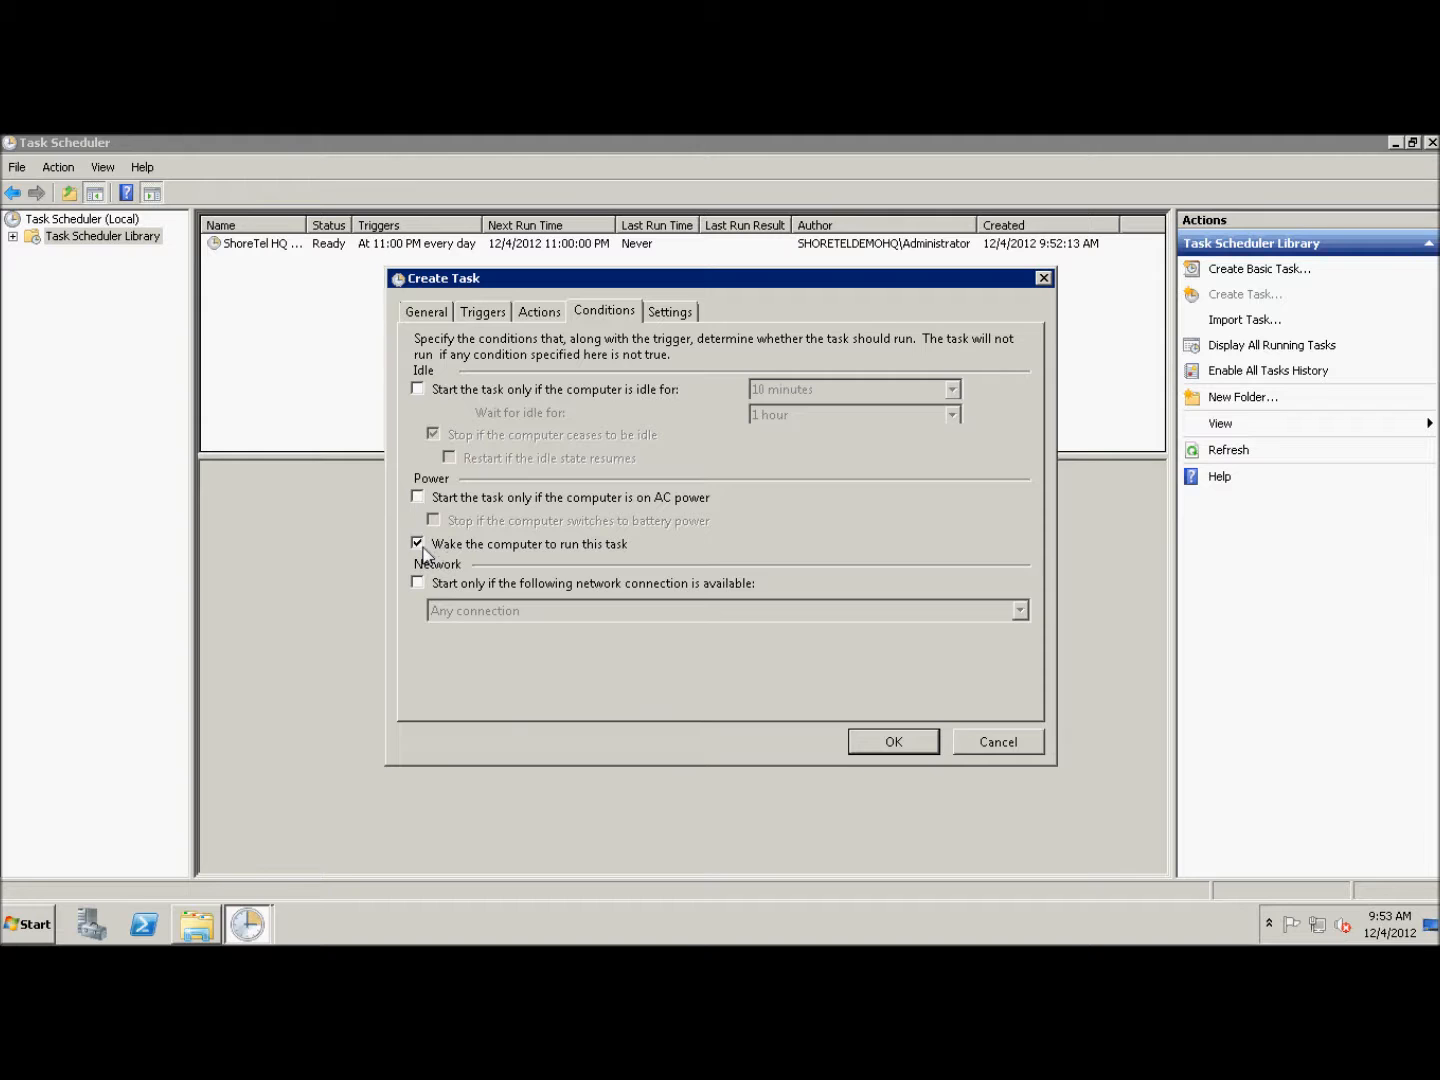
- In the settings, enable running after a missed start and restarting on failure, and turn off the run-time limit and forced stop
left_click(689, 322)
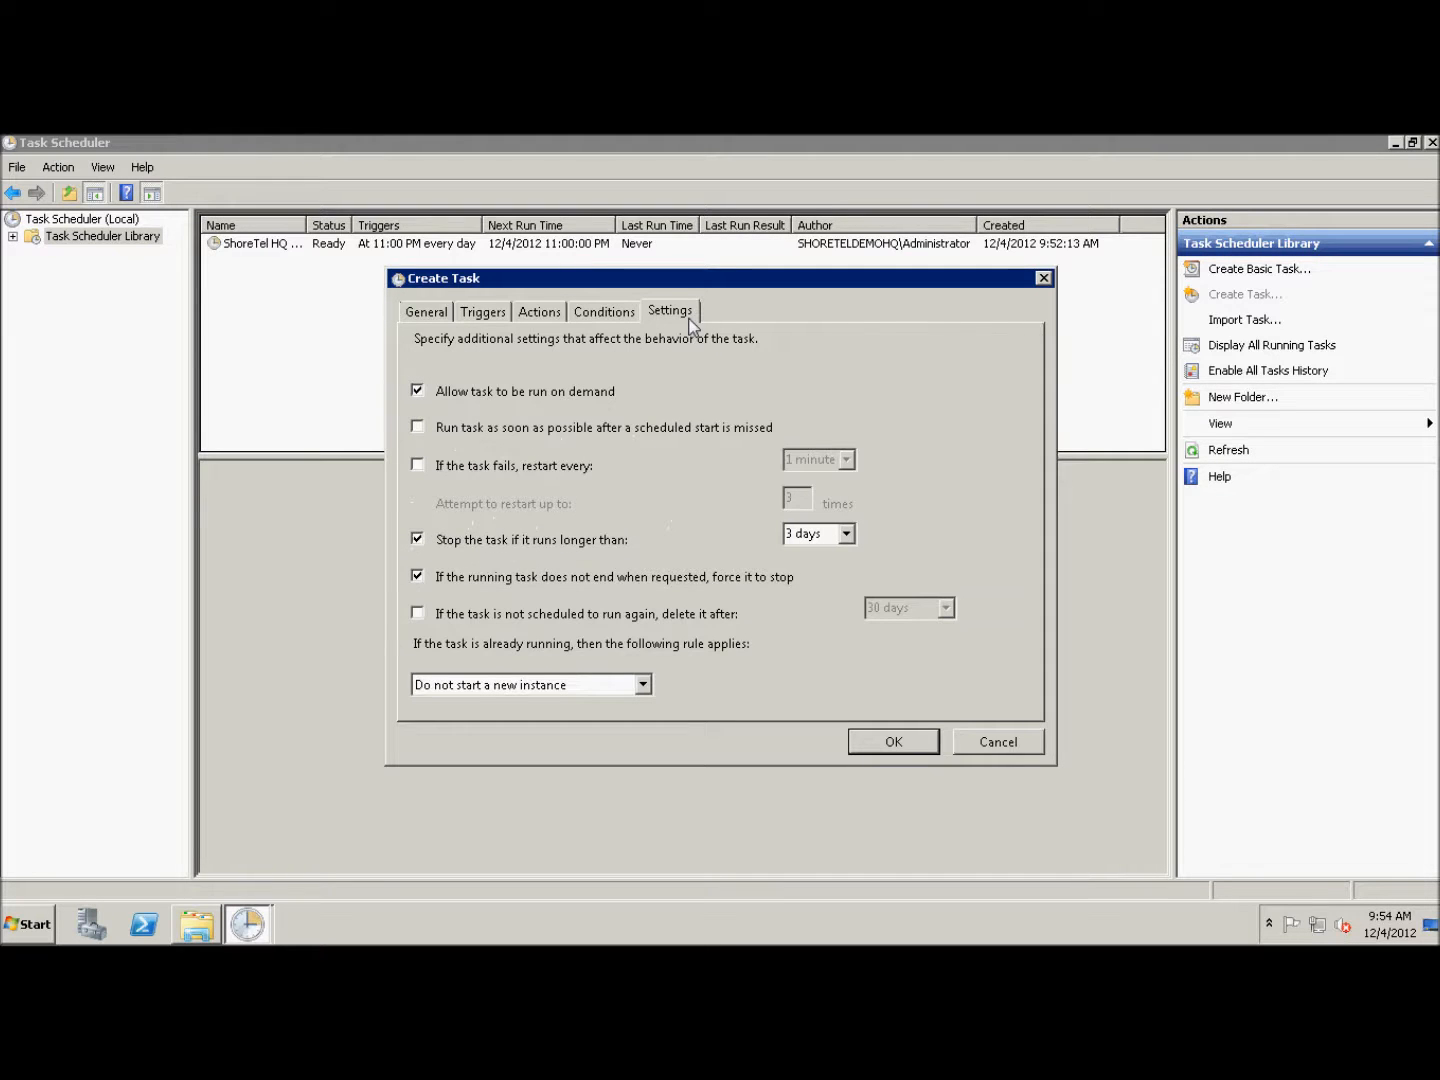
left_click(419, 427)
left_click(417, 464)
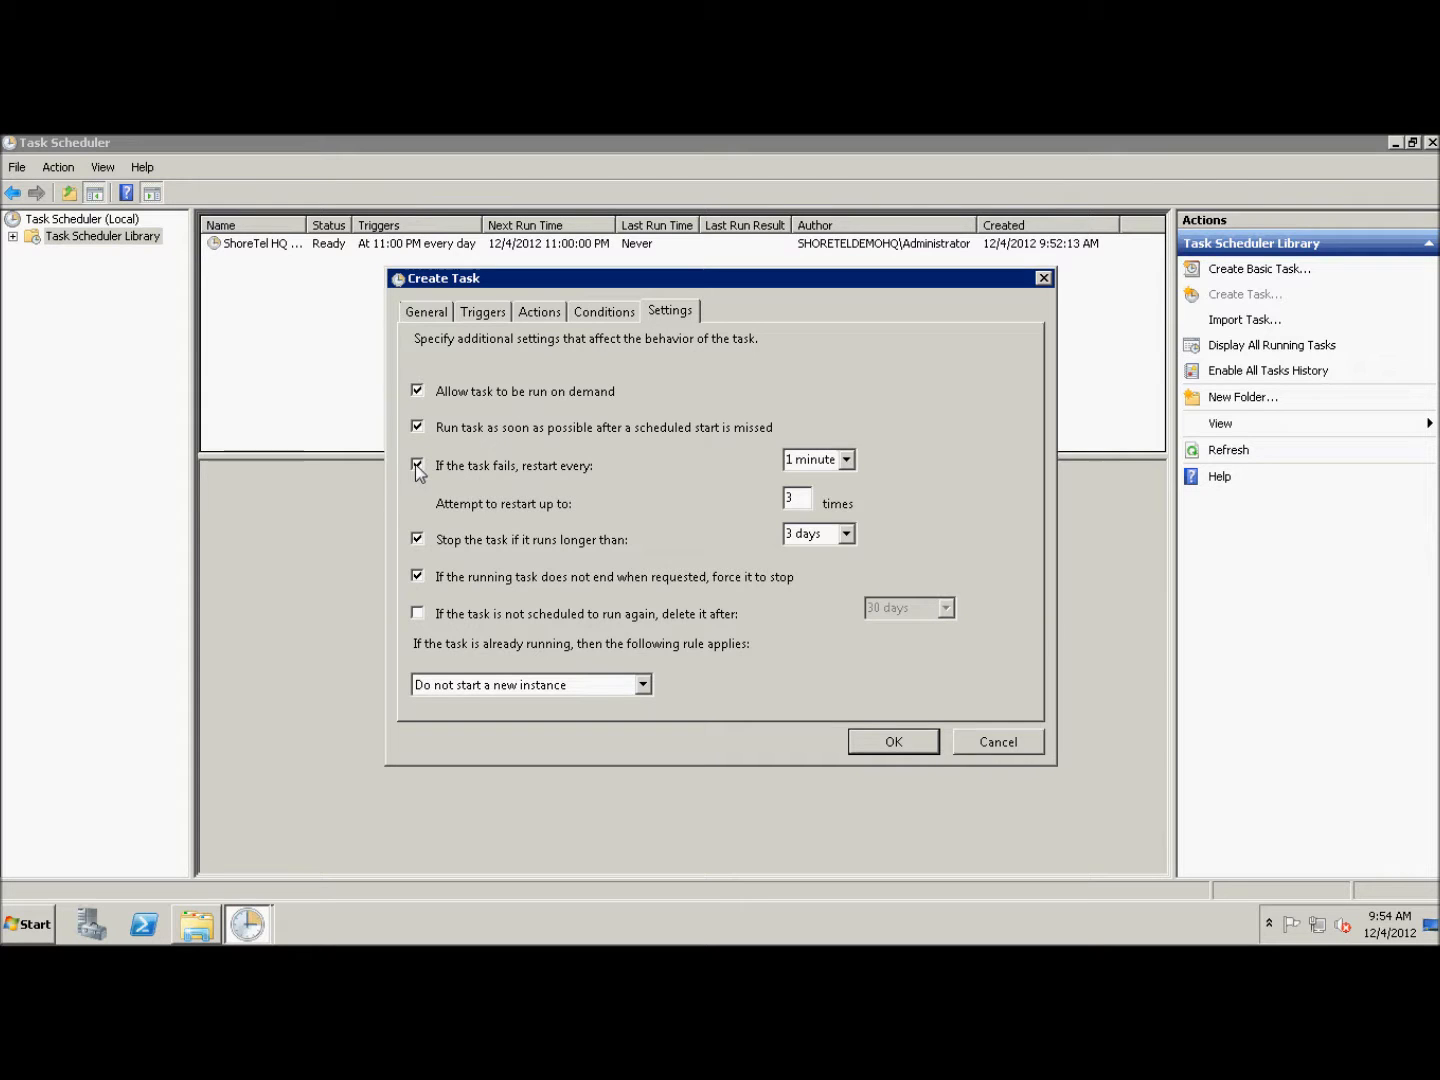
left_click(419, 541)
left_click(418, 577)
- Submit the DVS Backup task and authorize it with the account password
left_click(896, 743)
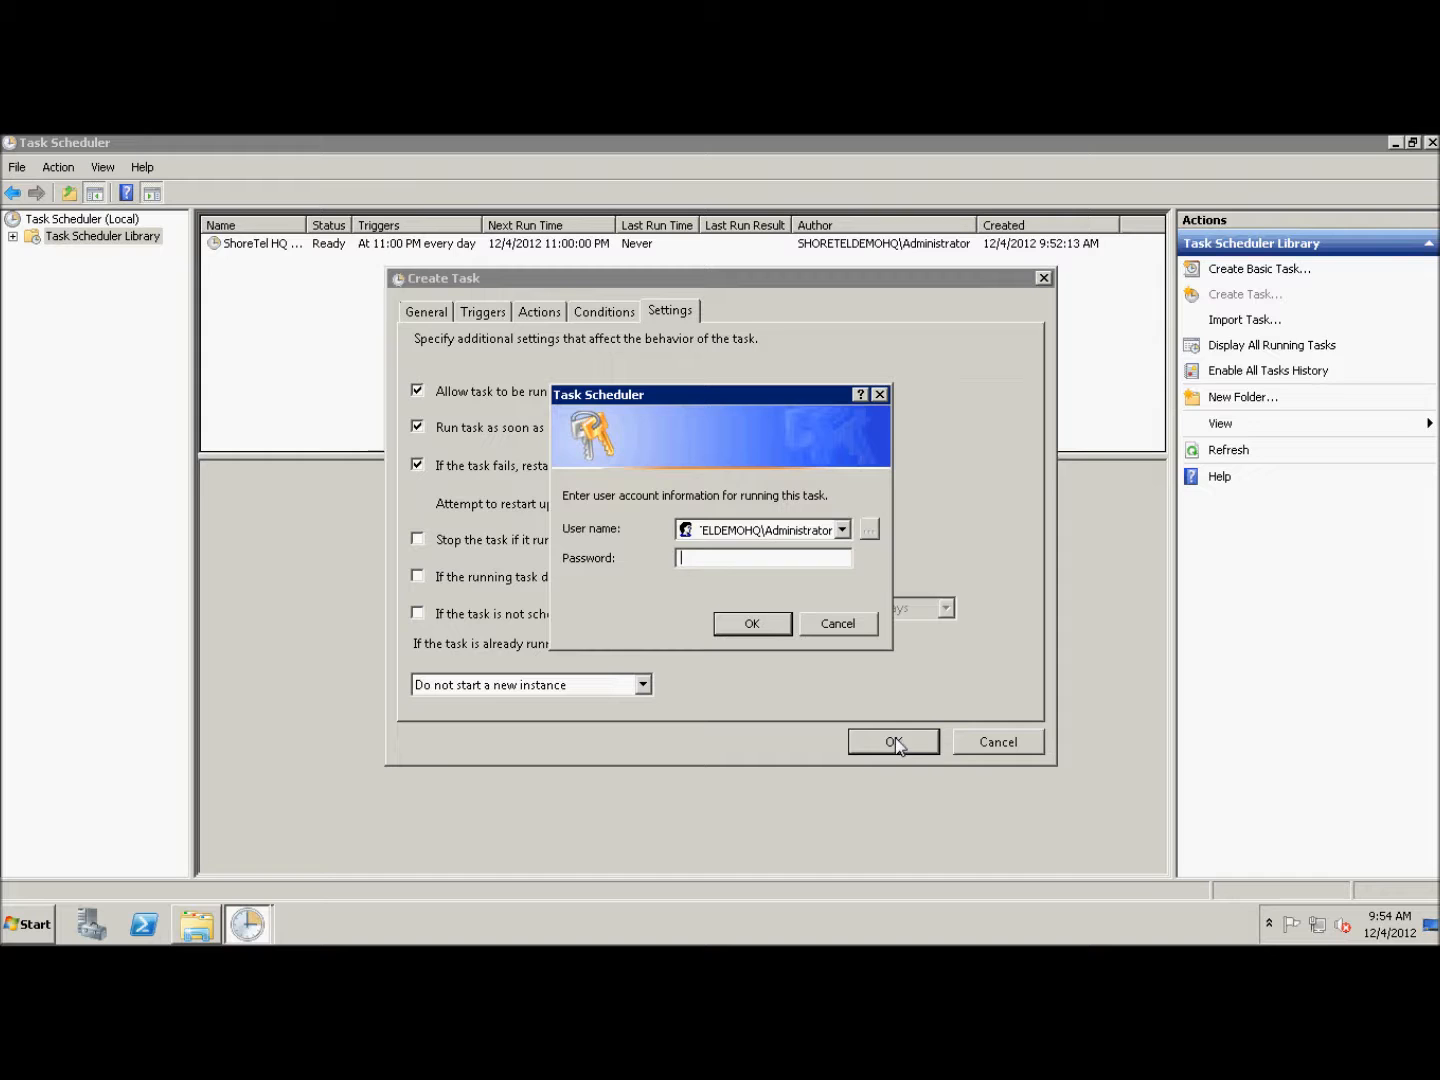
type("•••••")
key("Return")
left_click(887, 600)
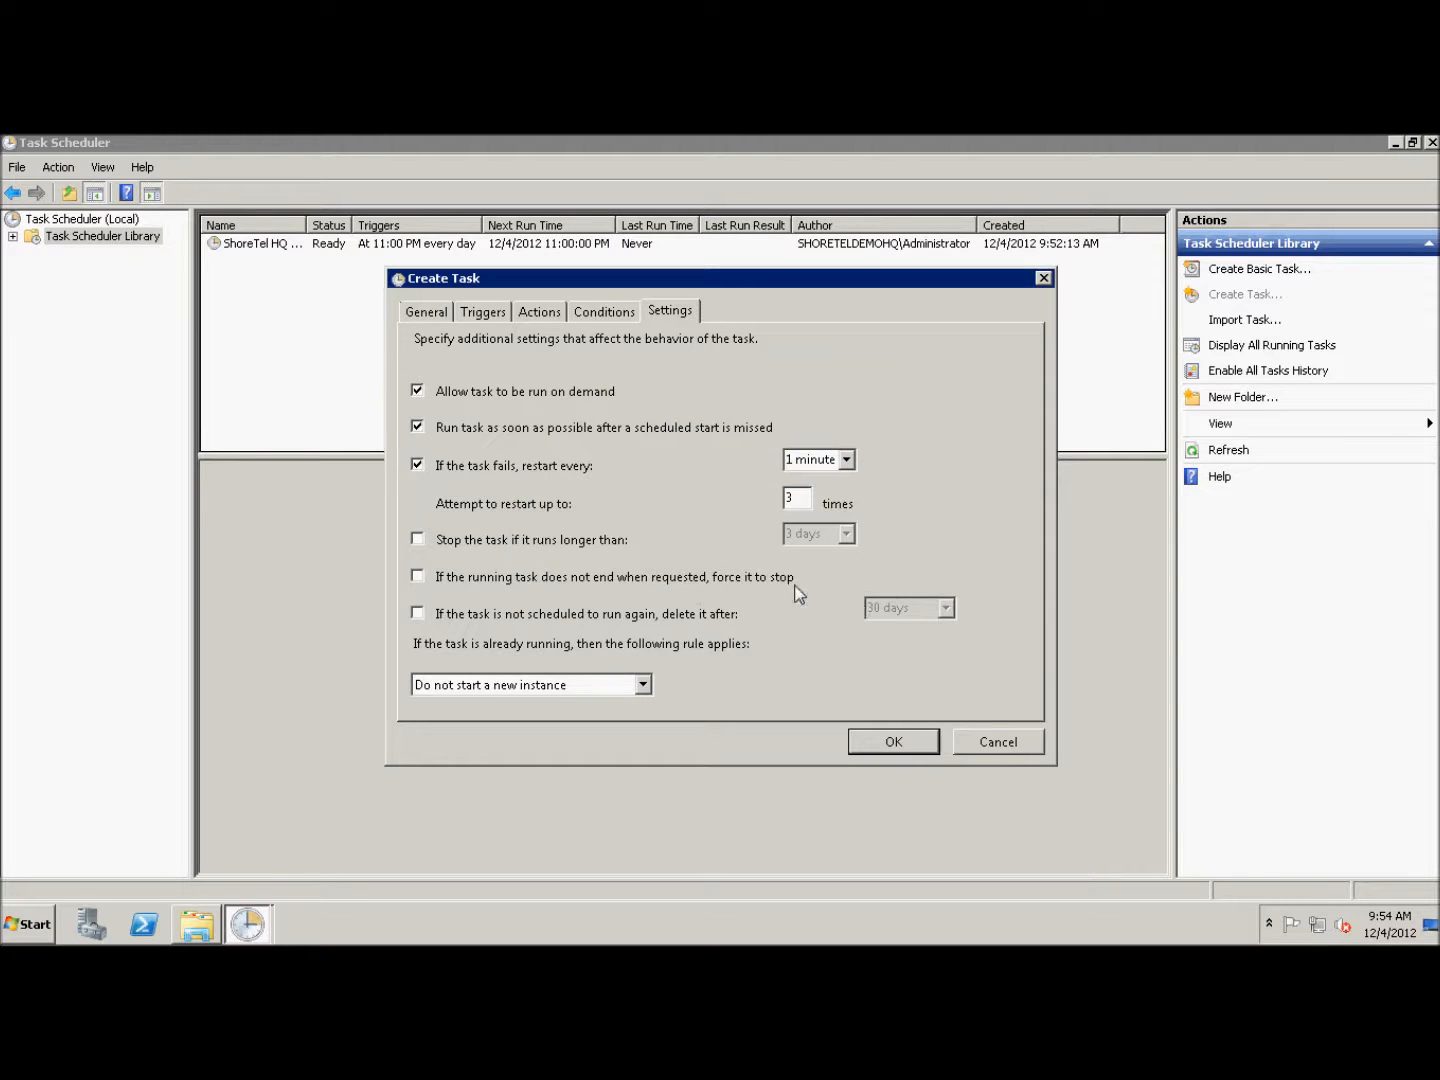
left_click(893, 741)
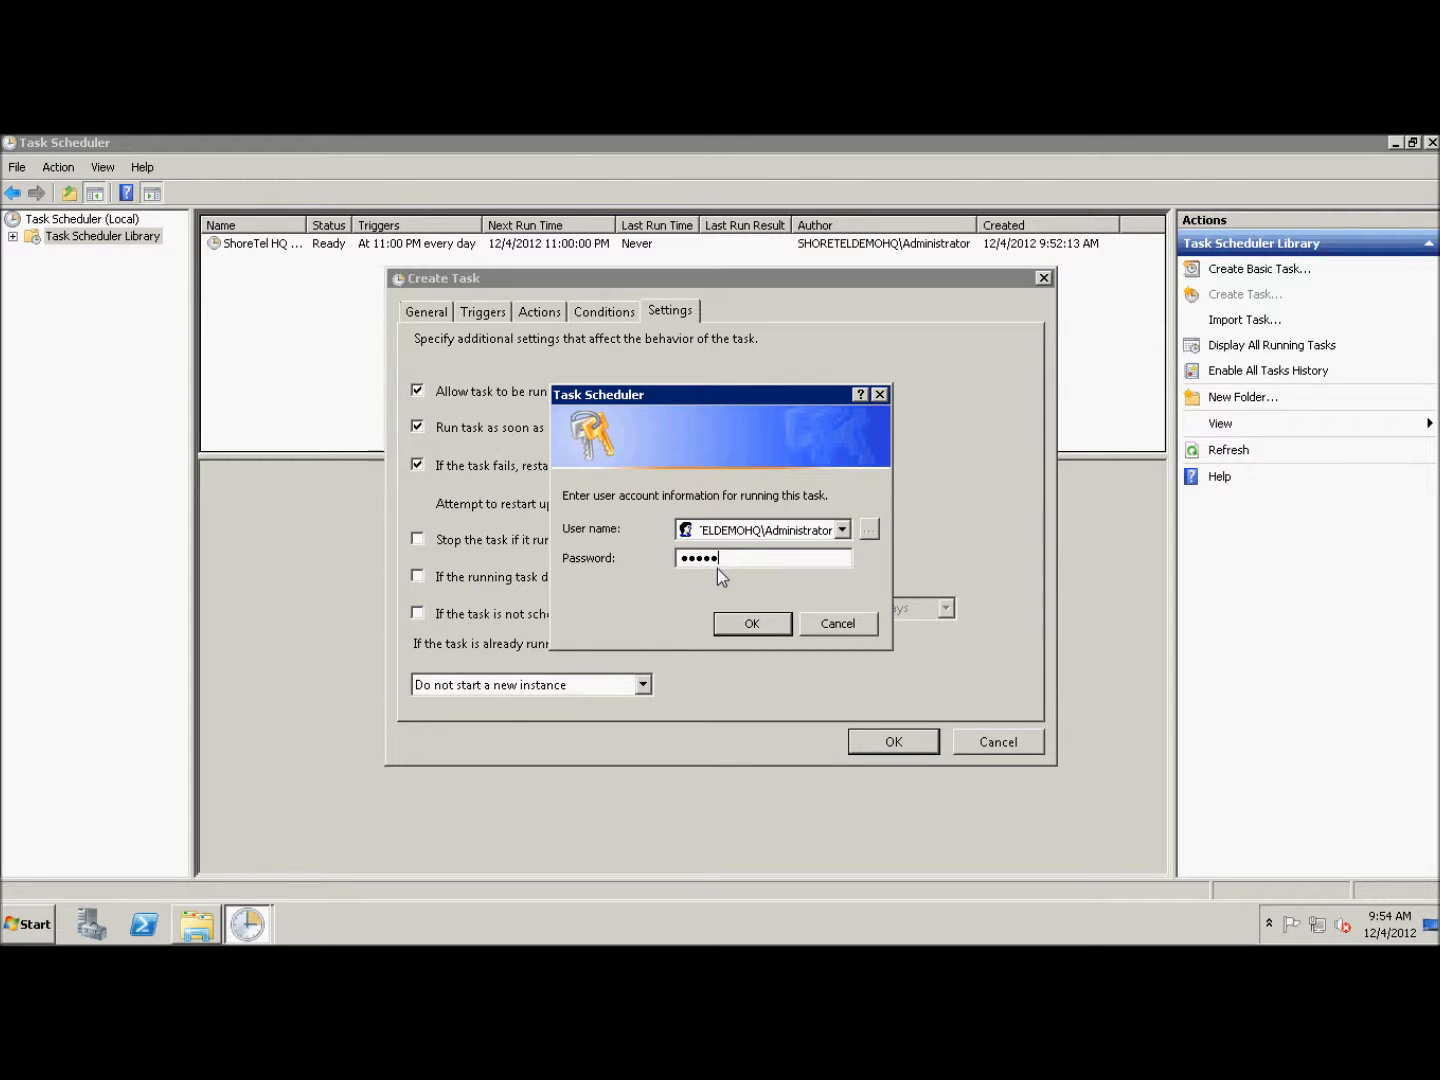
left_click(752, 623)
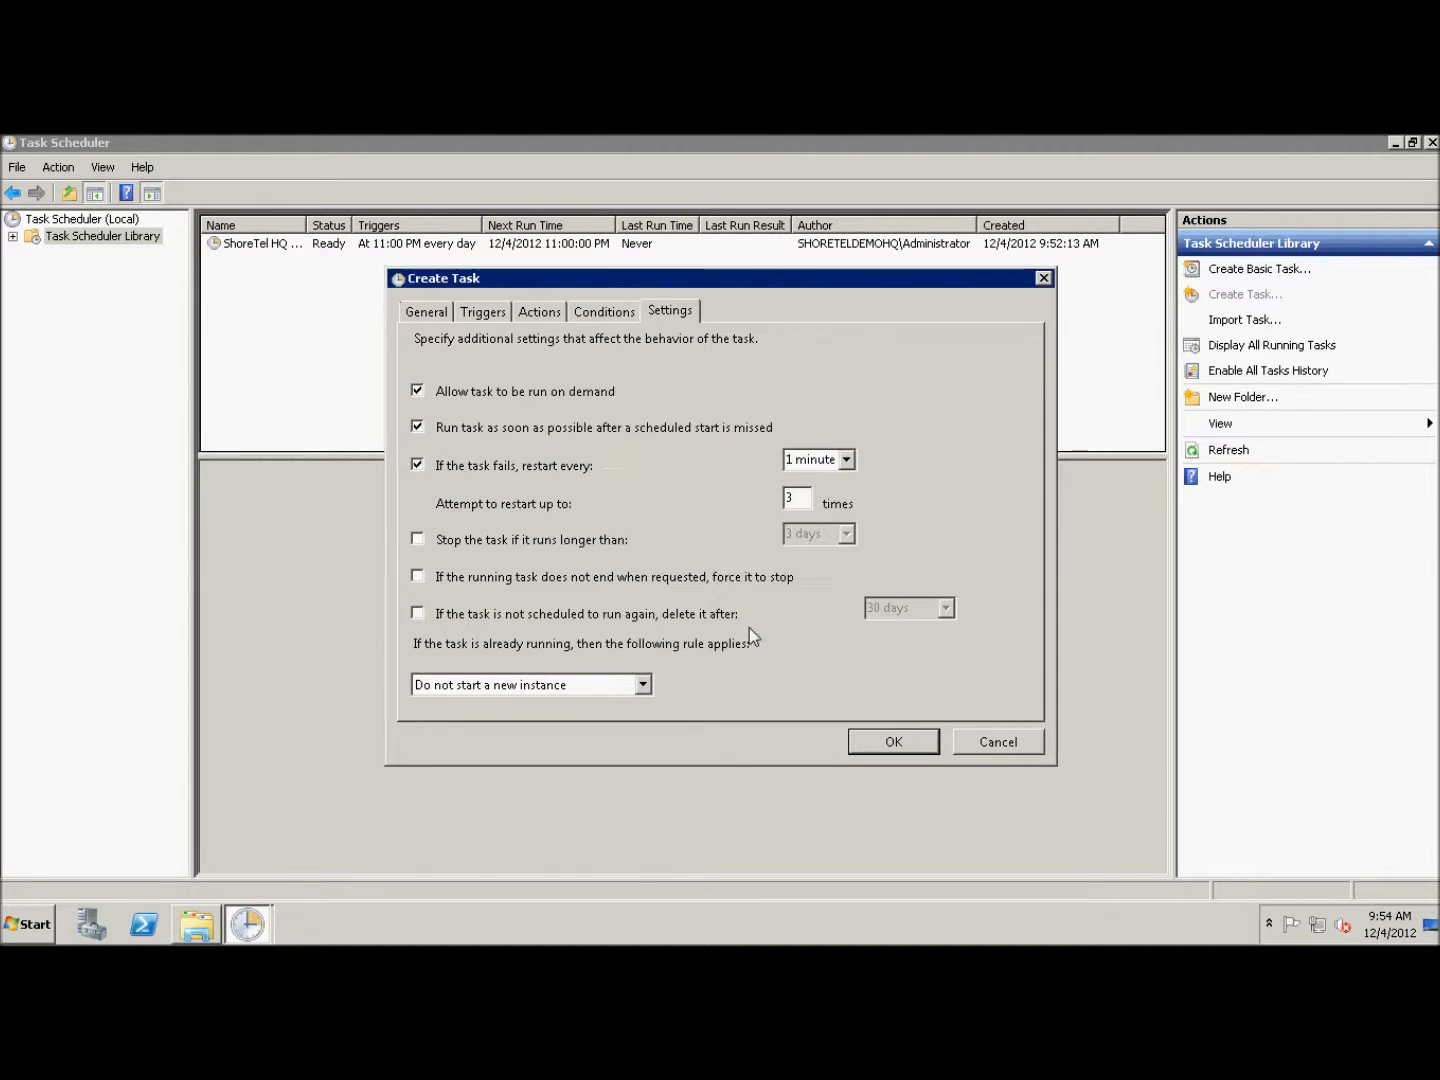
- Review the DVS Backup and ShoreTel HQ Backup entries in the task library
key("Down")
key("Up")
key("Down")
key("Up")
key("Down")
key("Up")
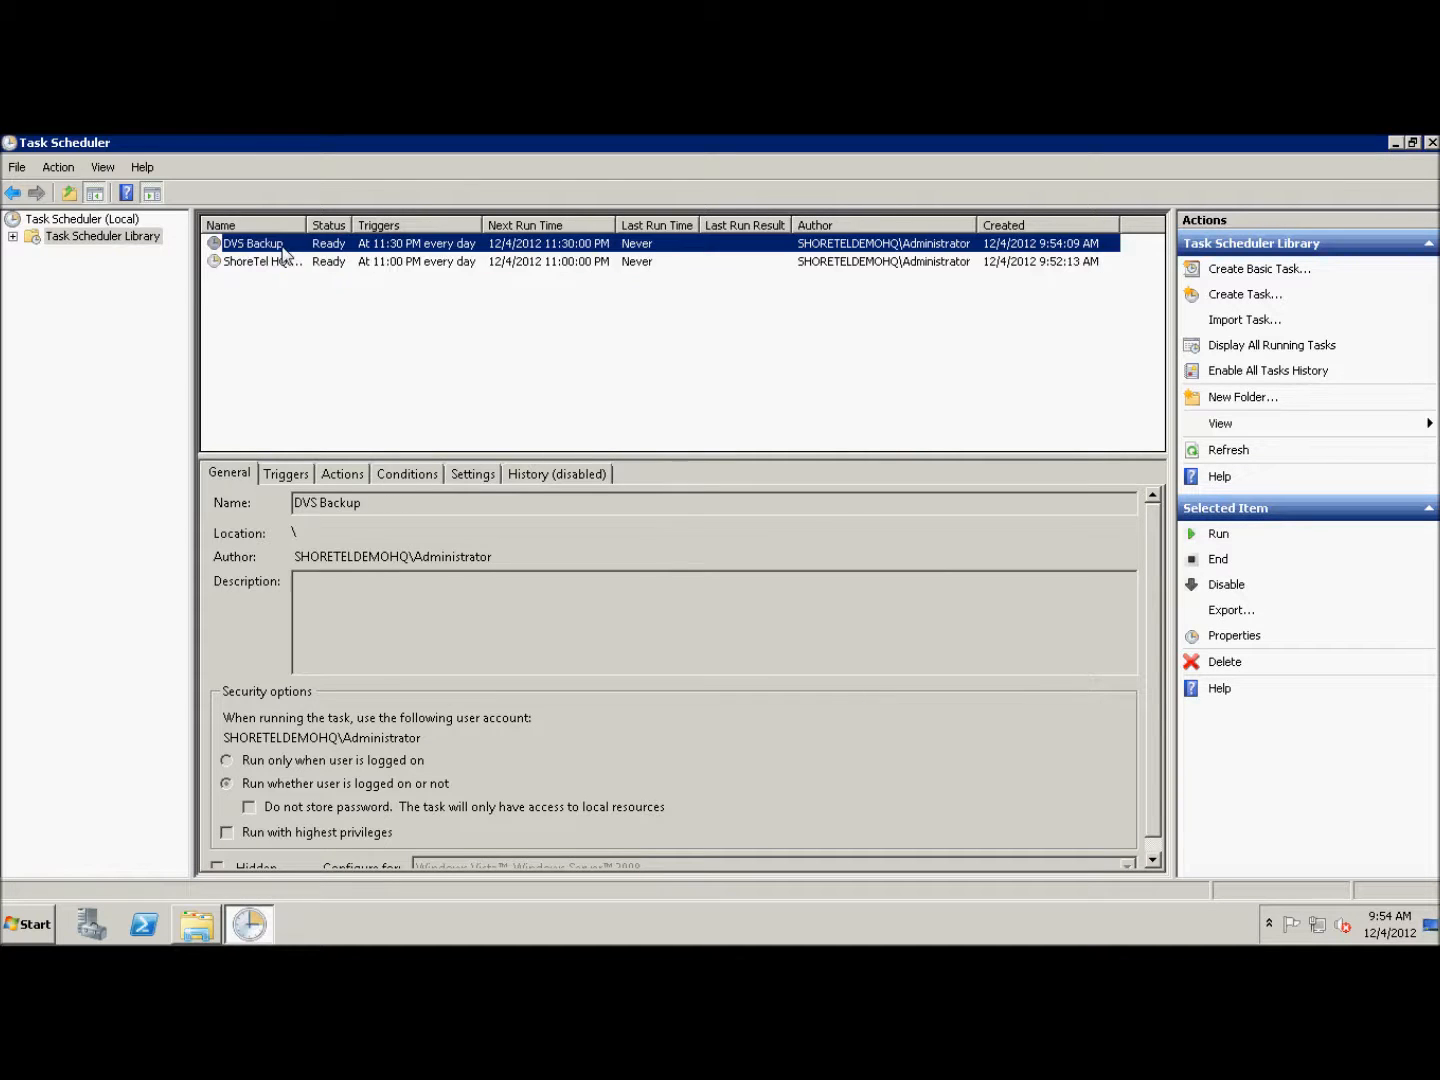
key("Down")
- Shrink the Task Scheduler window, switch to Windows Explorer, and inspect the Shoreline Data folder inside C:\Shoreware Backup\Backup
mouse_move(1426, 144)
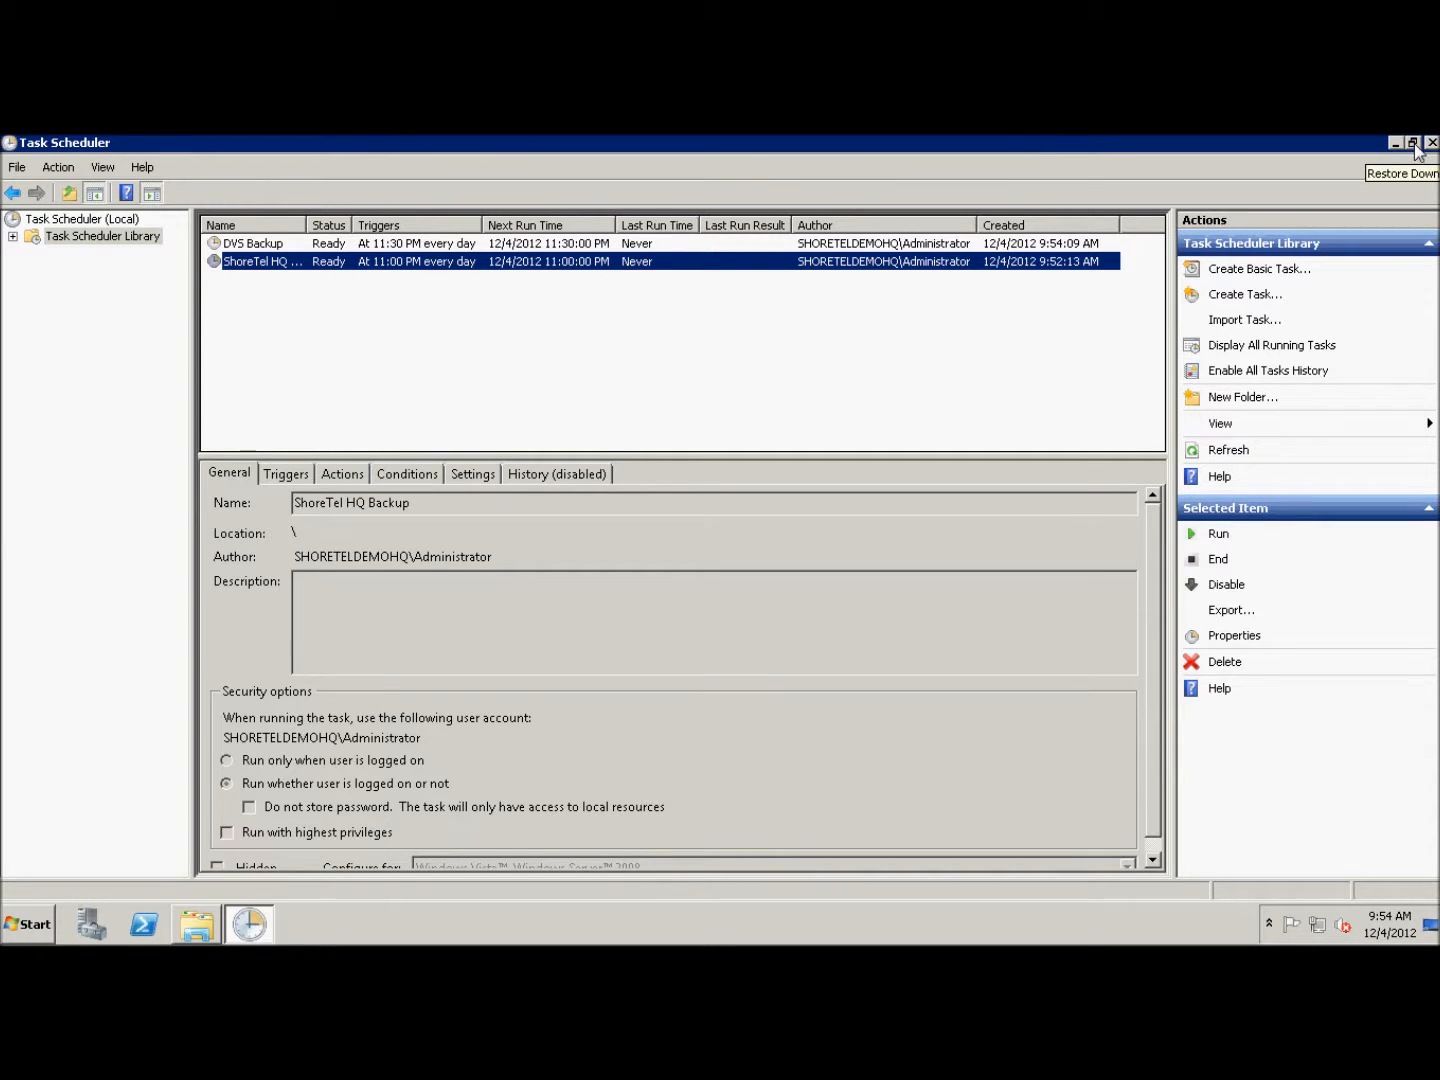
left_click(1413, 143)
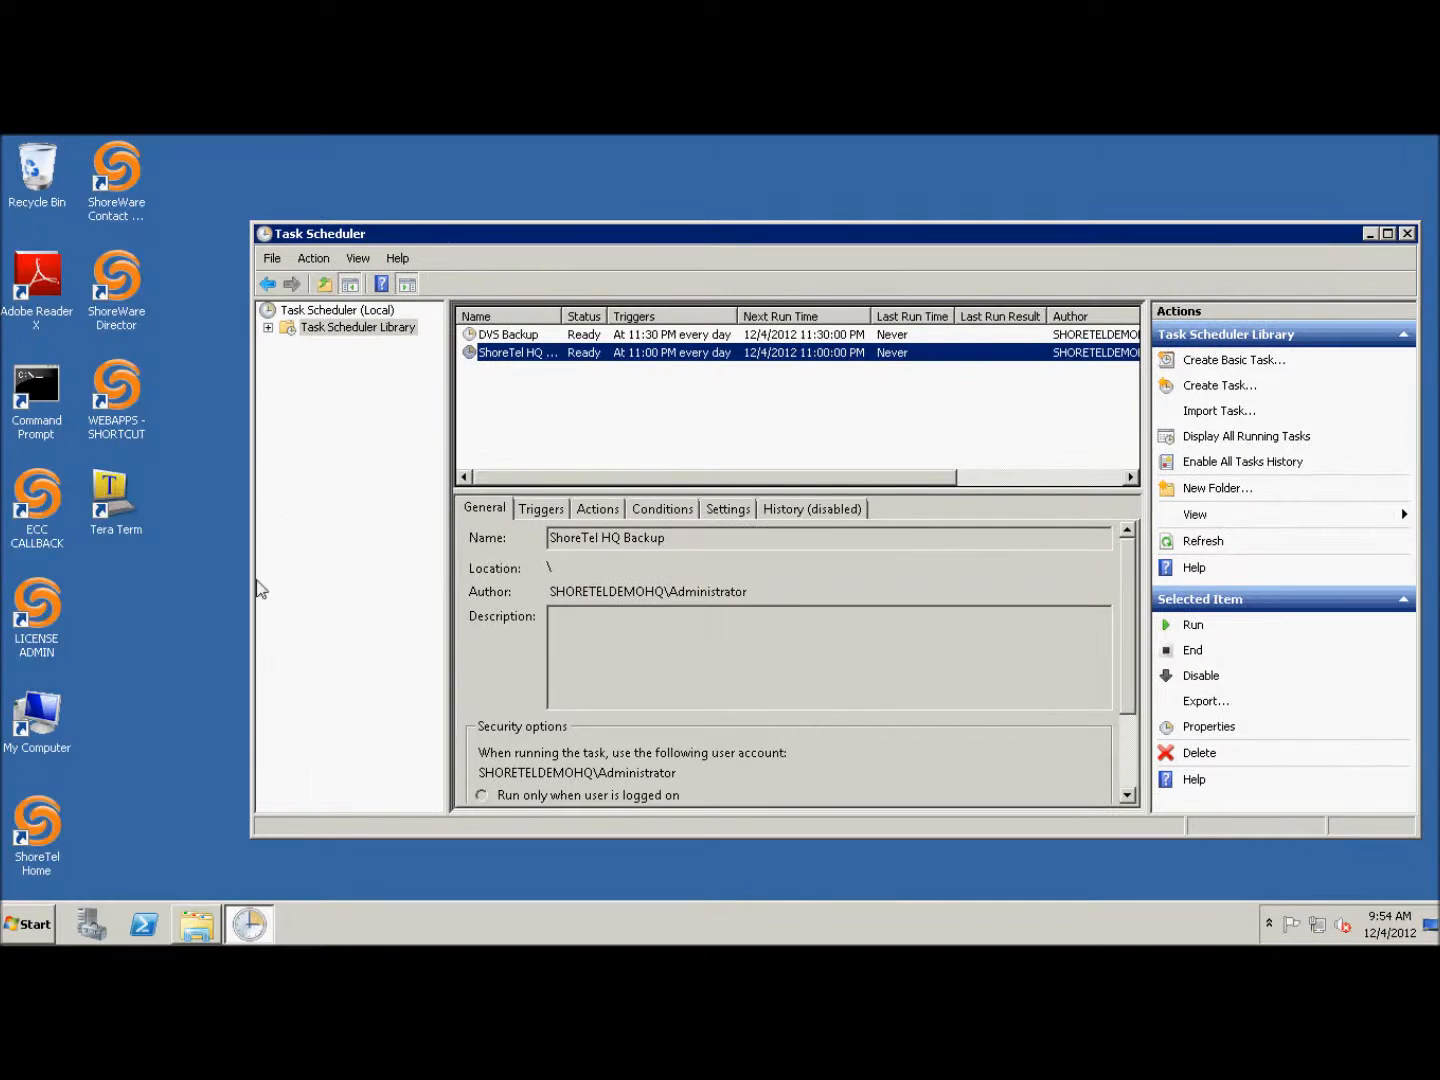
left_click(200, 930)
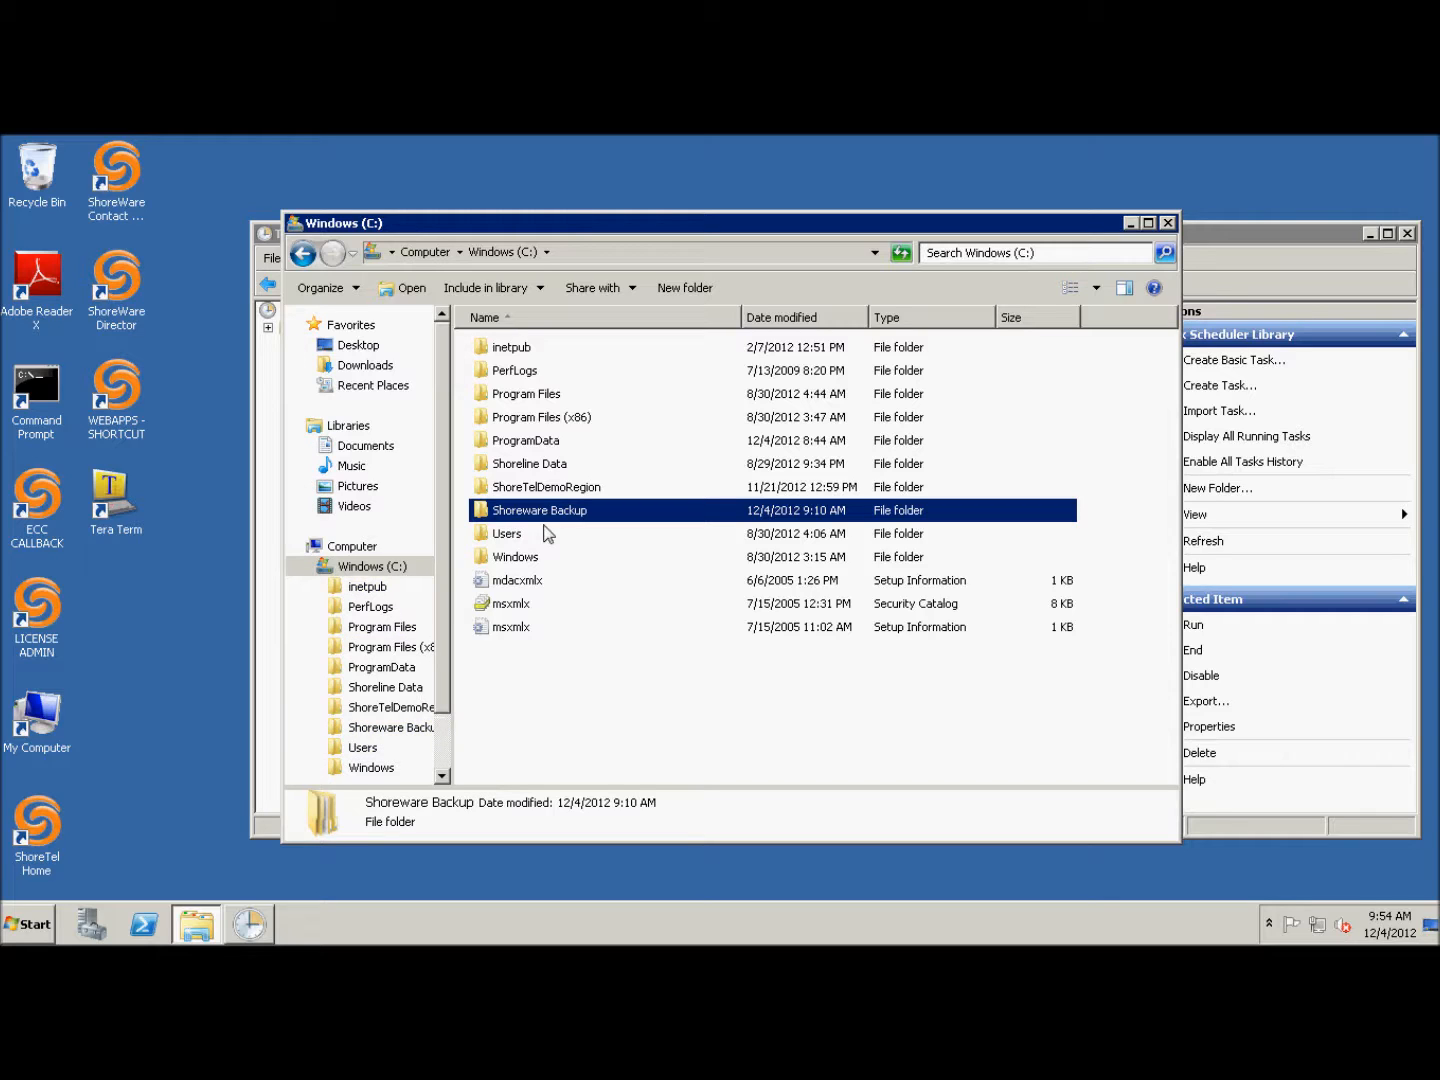
mouse_move(568, 516)
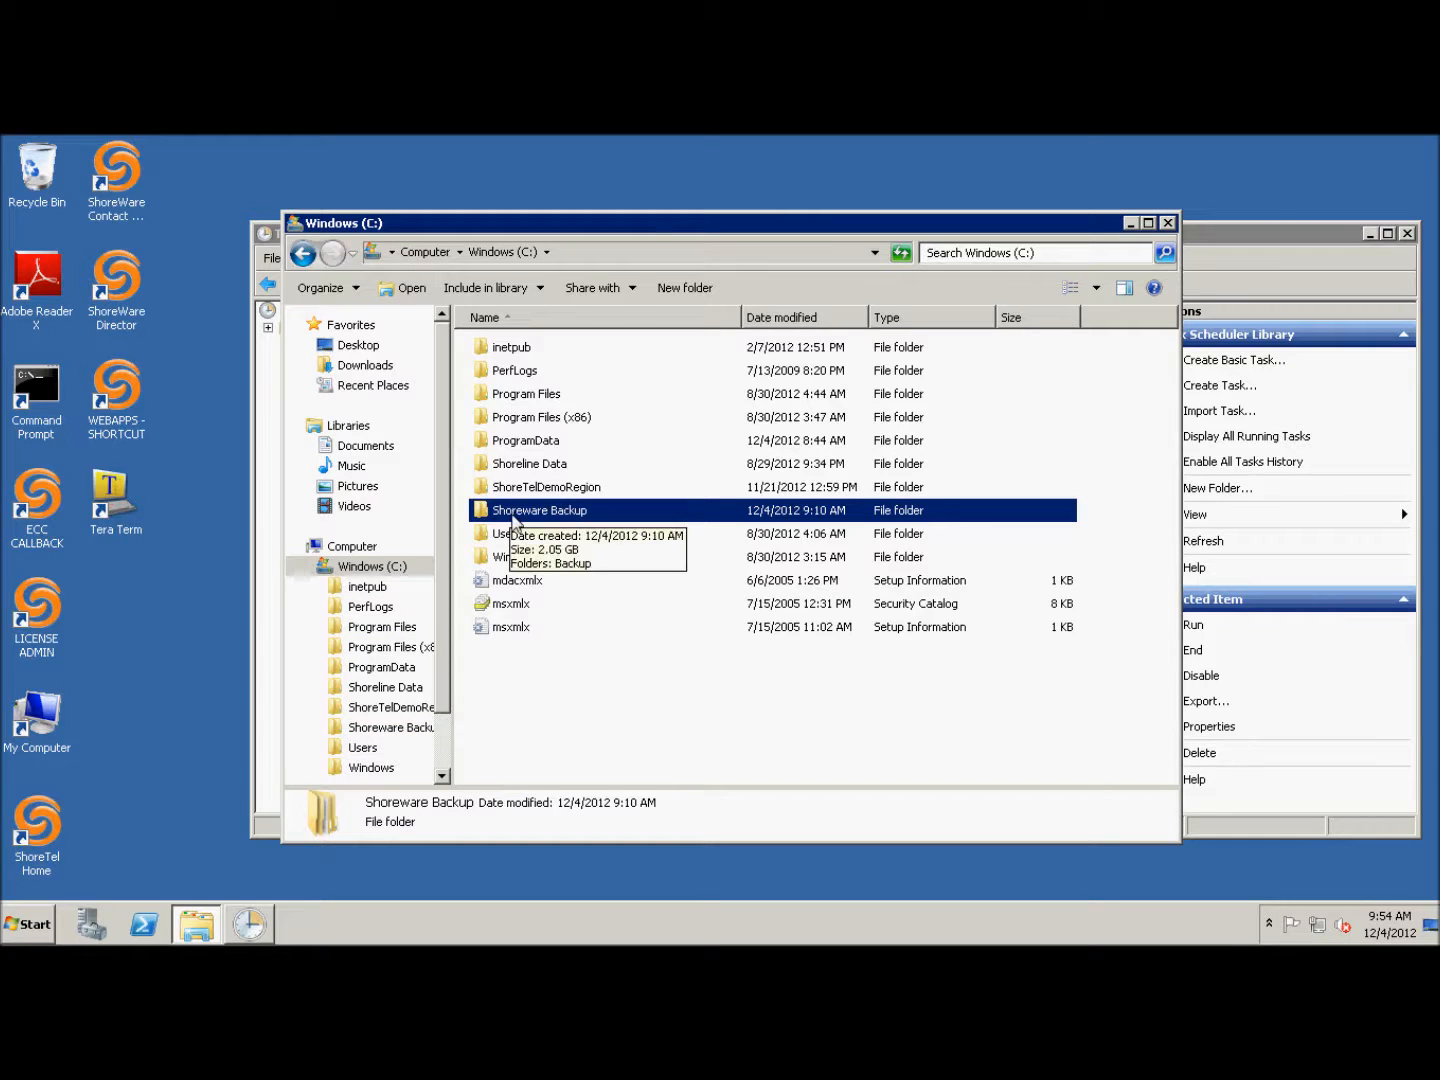
double_click(581, 517)
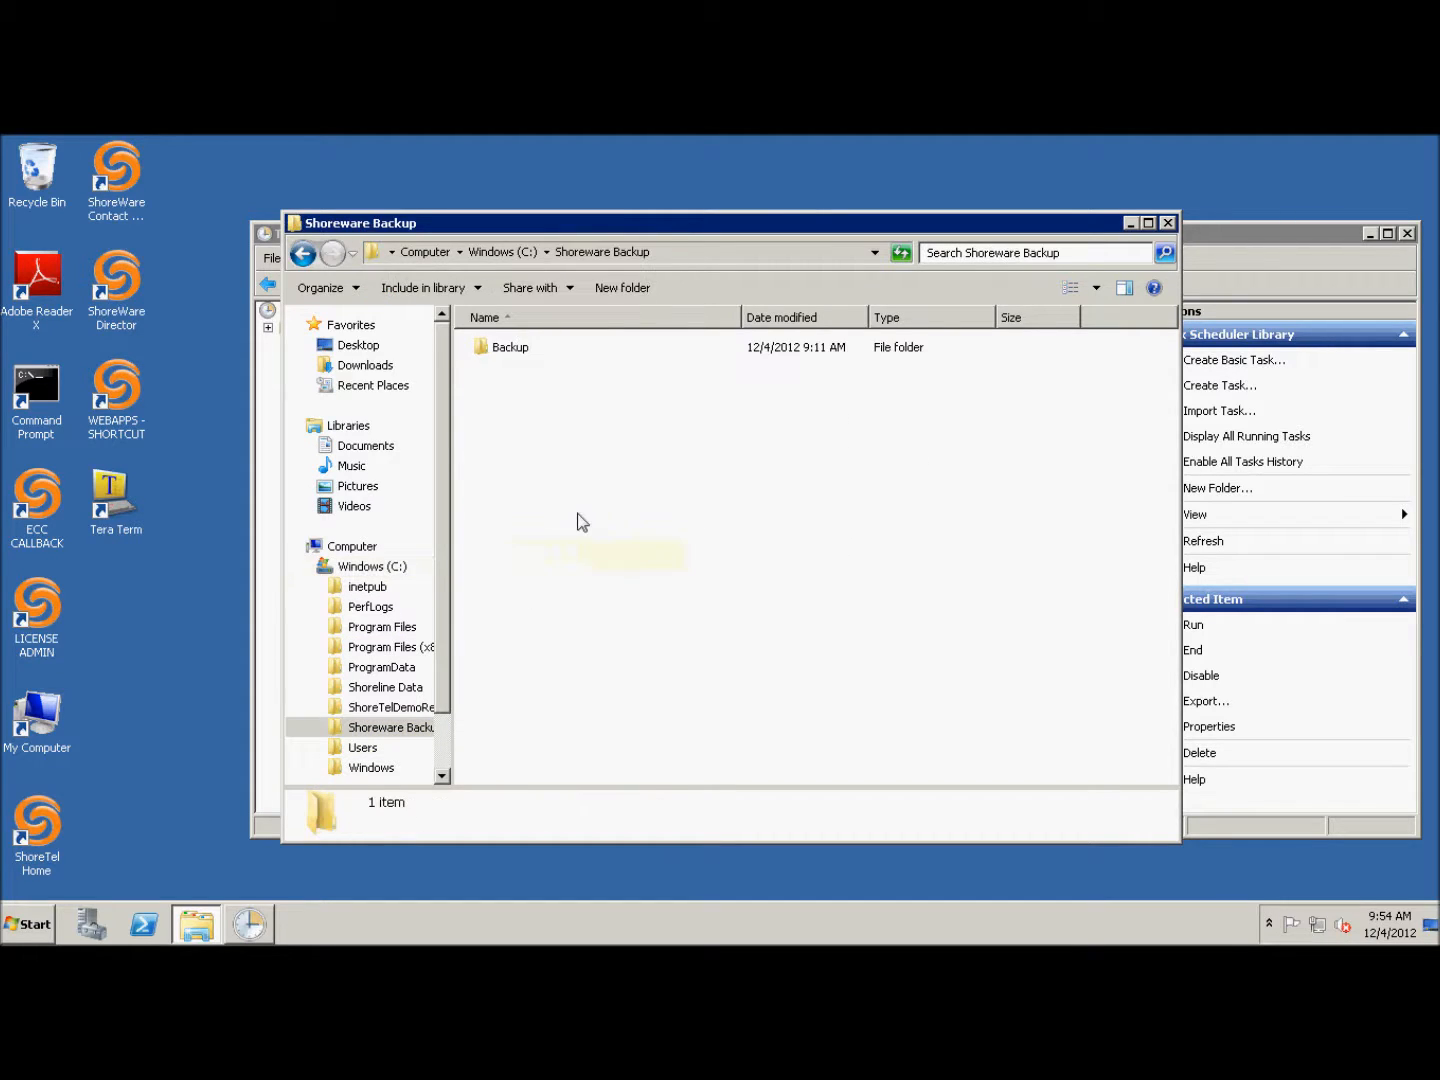
double_click(492, 346)
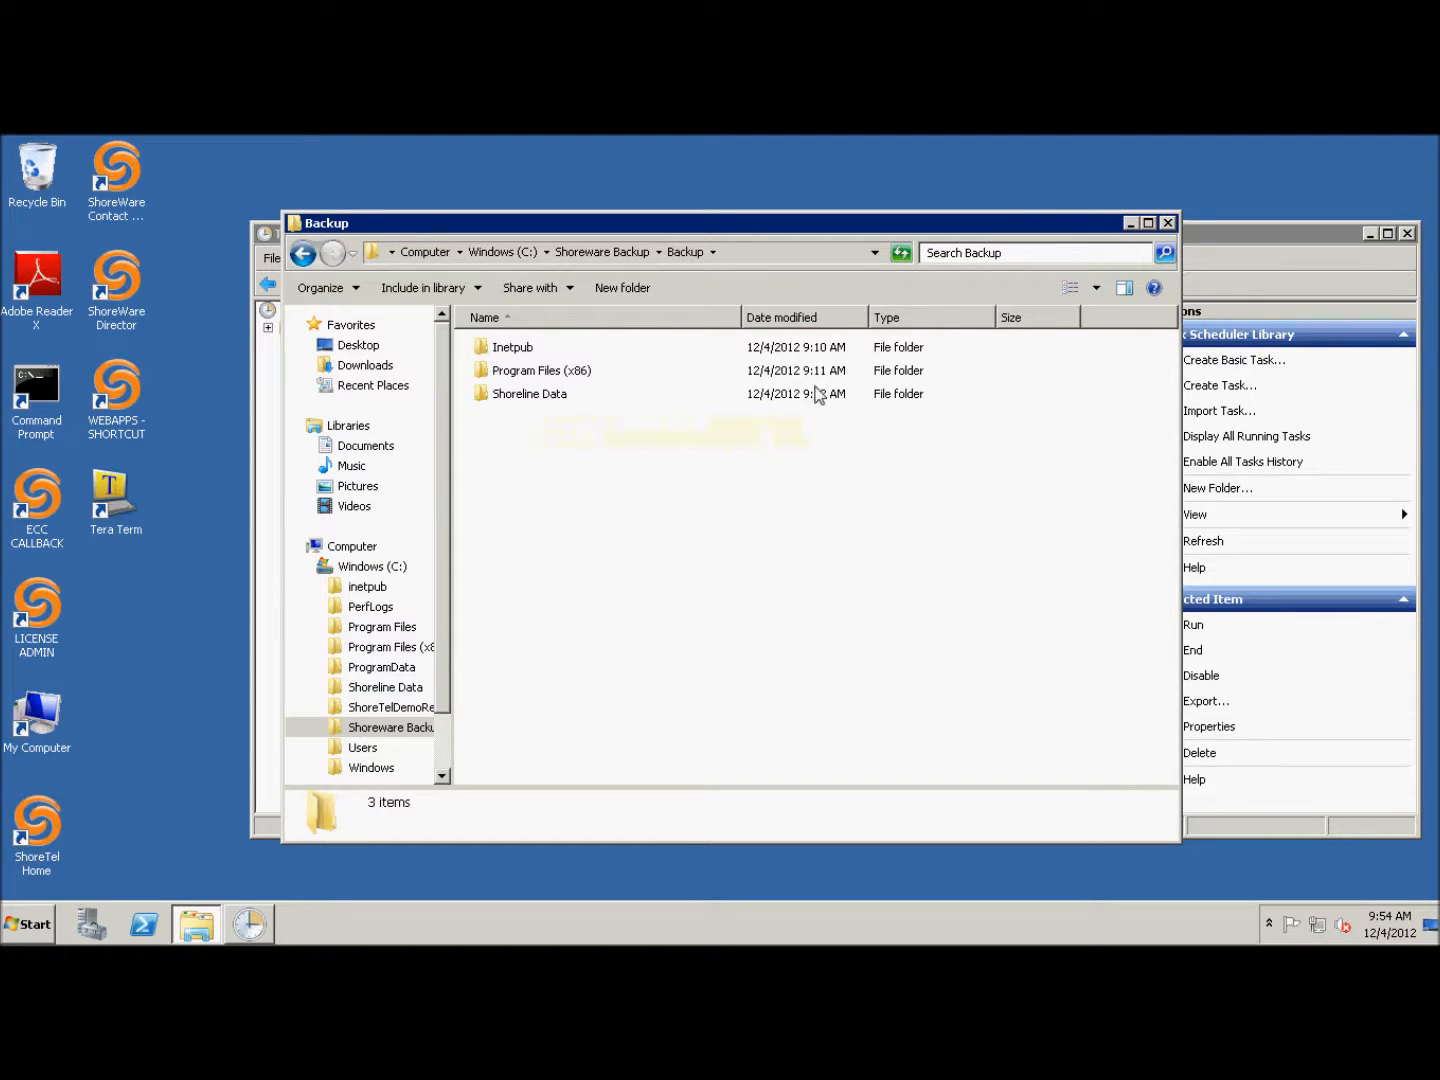
double_click(517, 395)
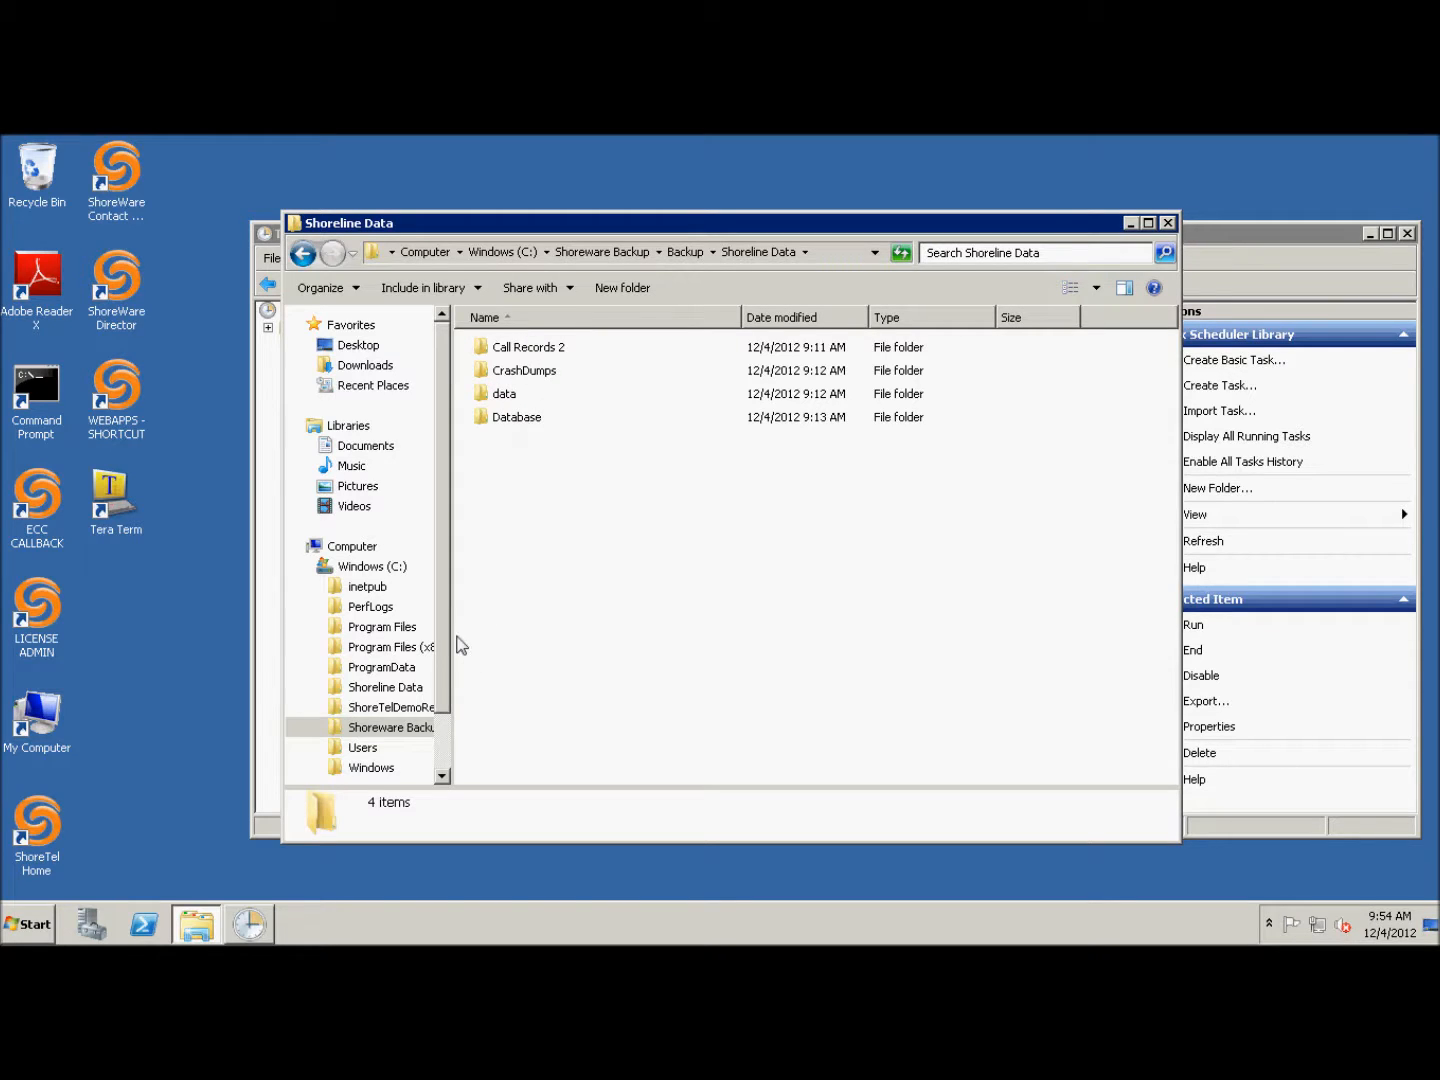
- Widen the folder tree and go to C:\Program Files (x86)\Shoreline Communications\ShoreWare Server\Scripts\Sample_Backup_Restore
left_click_drag(452, 645, 560, 630)
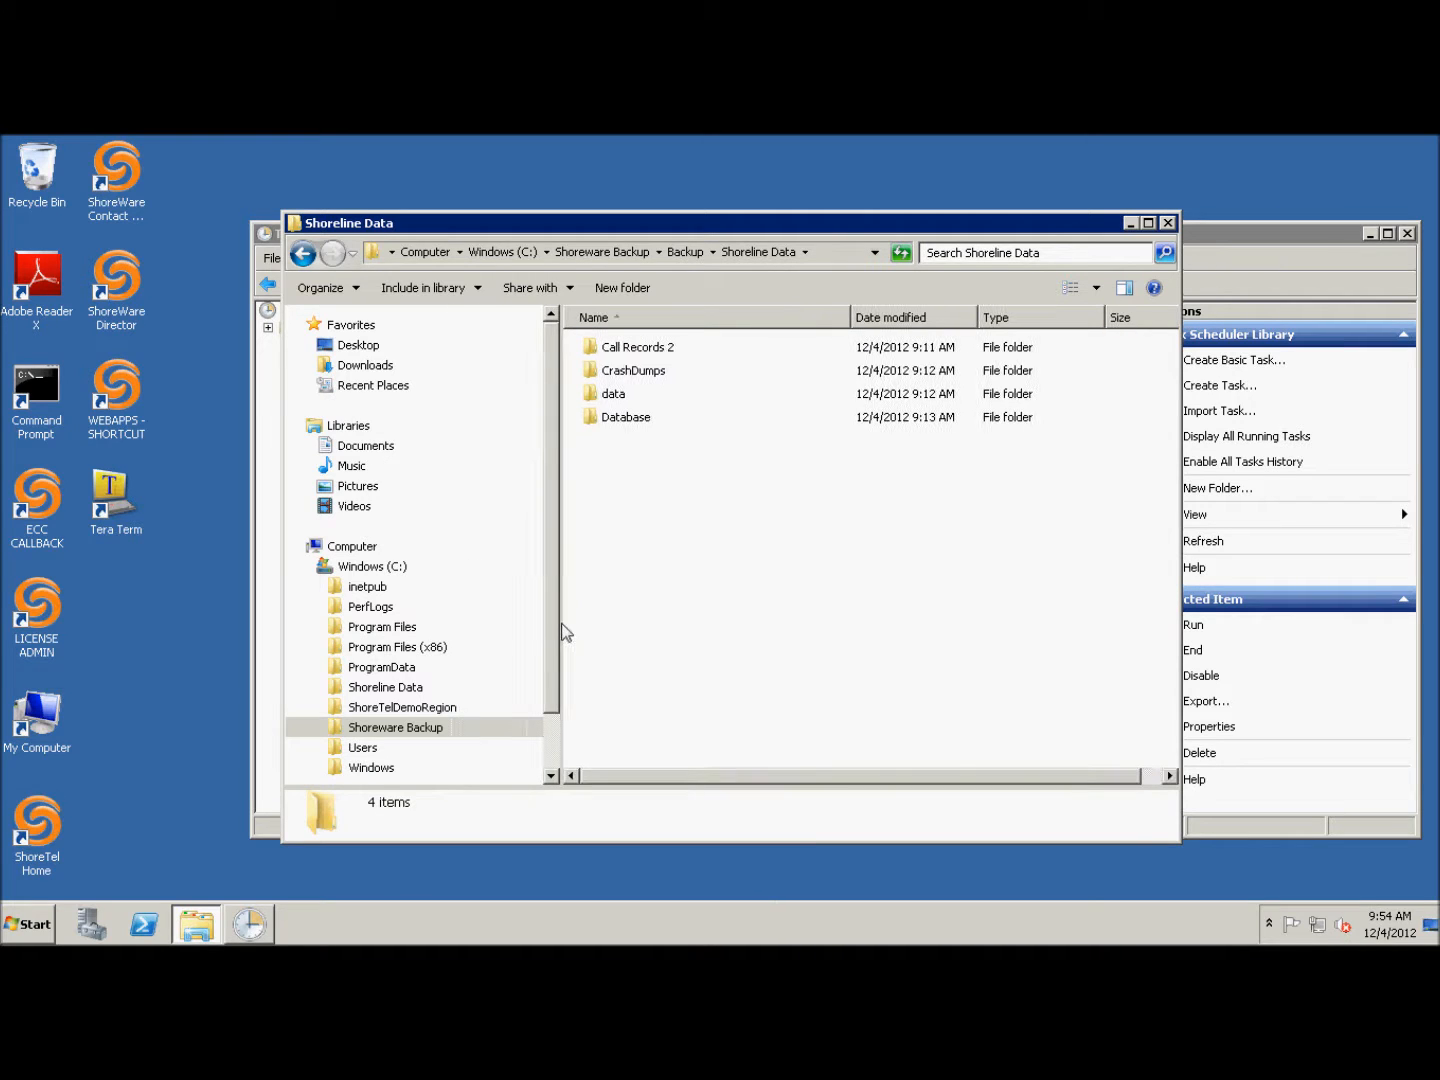
left_click(400, 648)
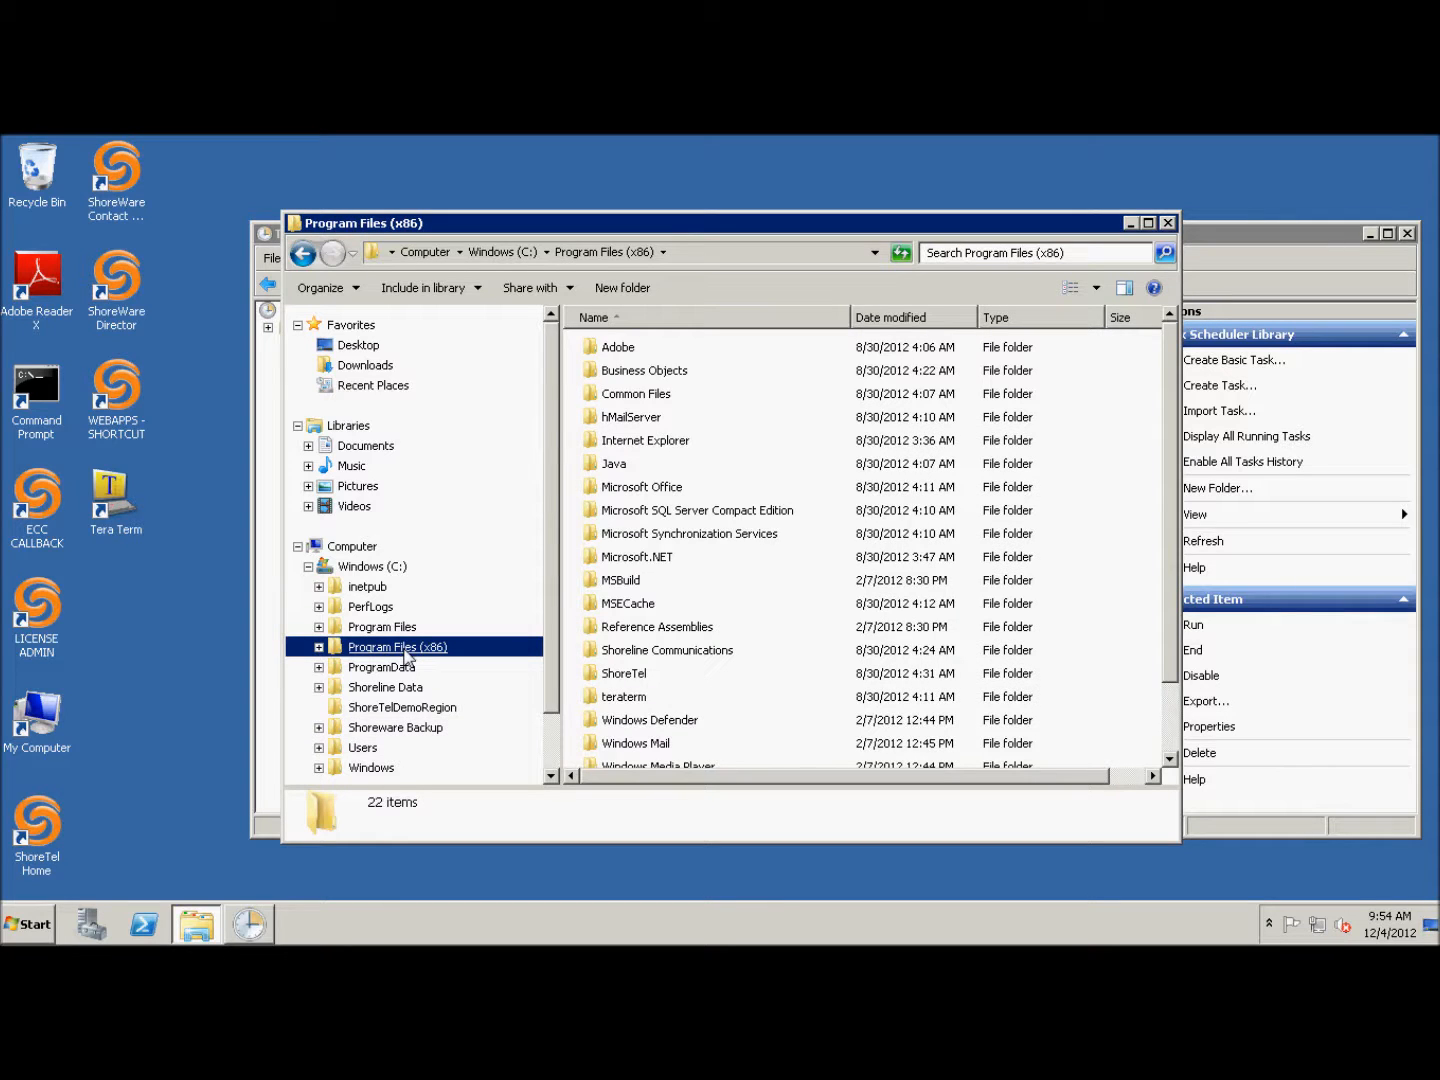
double_click(676, 651)
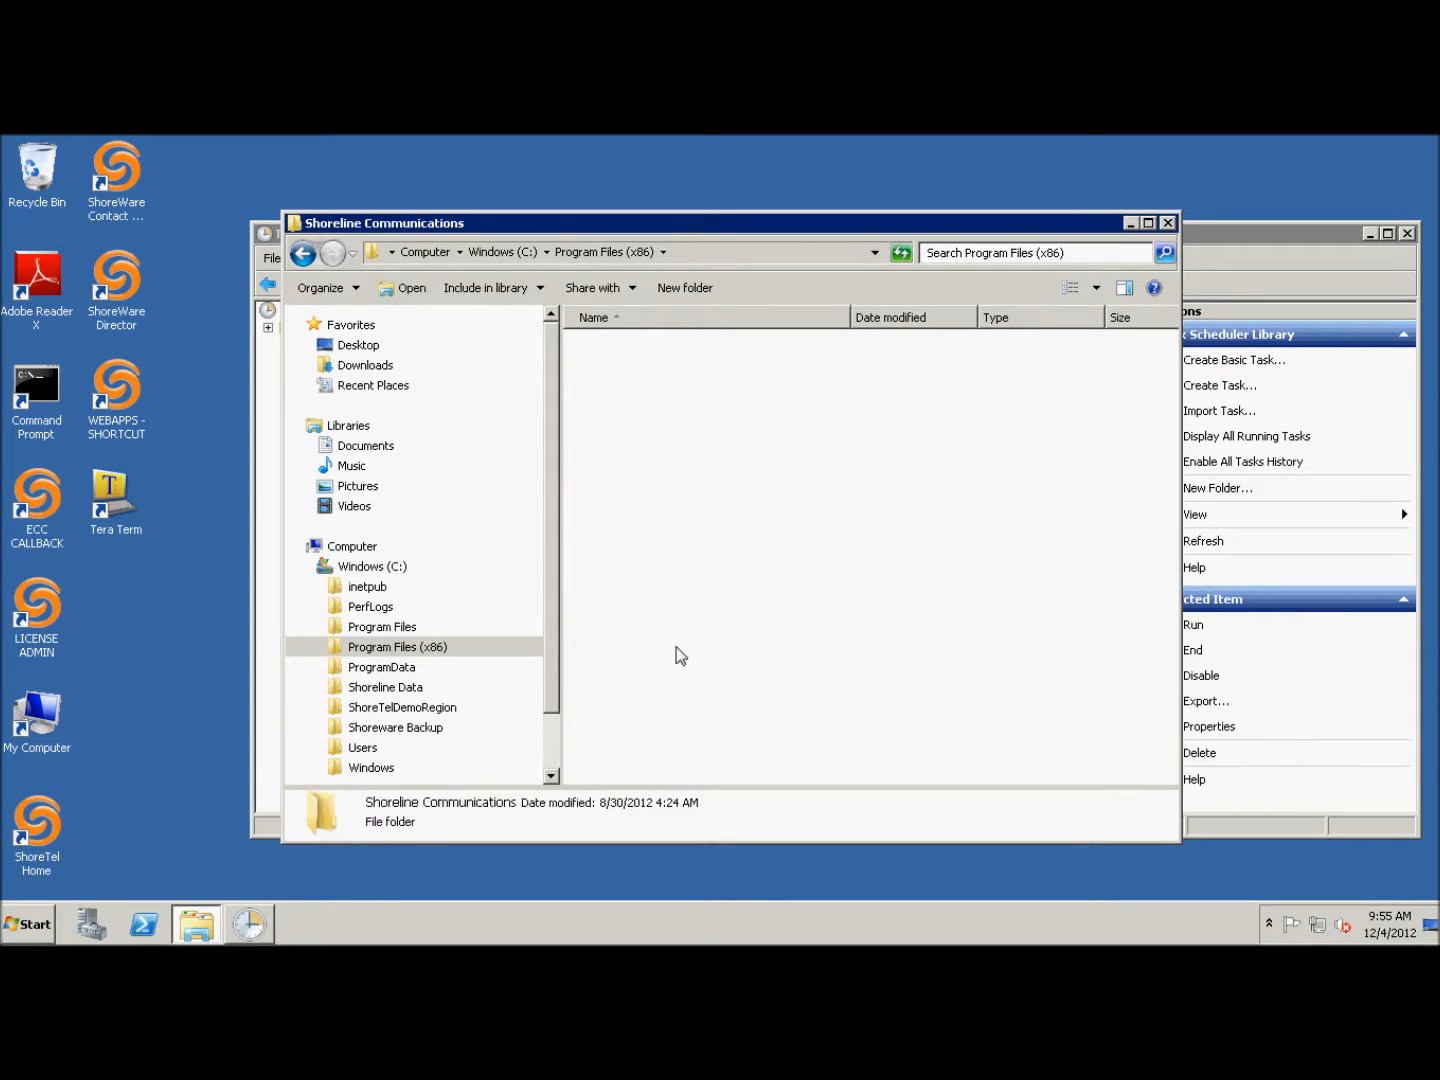
double_click(671, 378)
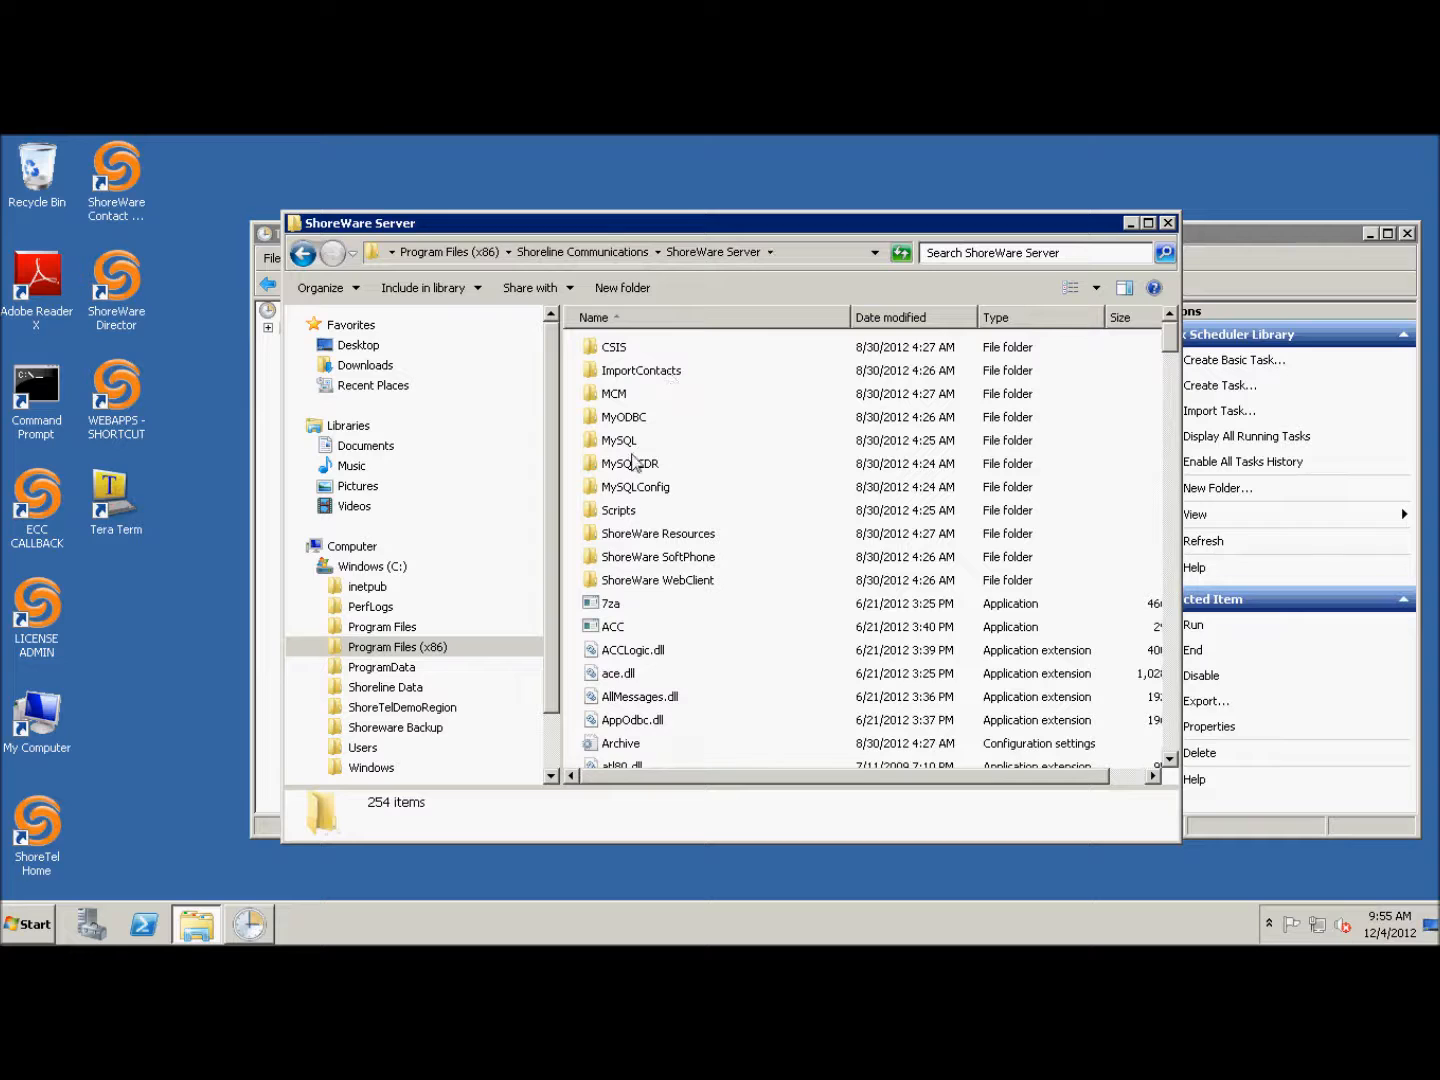
double_click(626, 509)
double_click(703, 350)
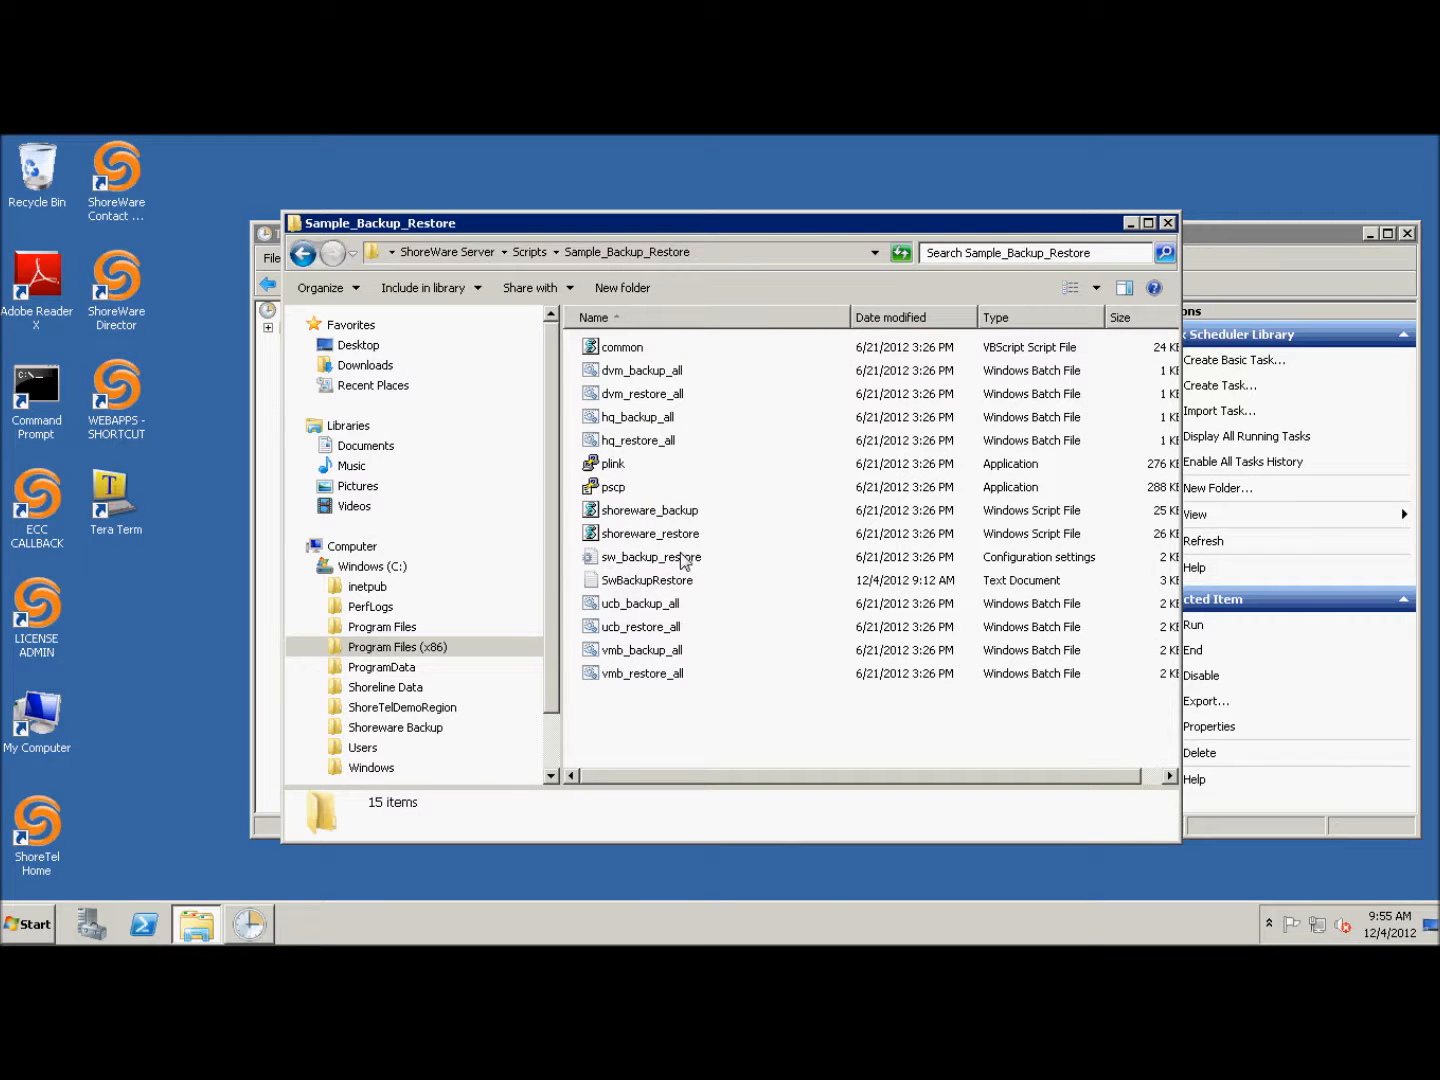
- Open the sw_backup_restore configuration file for editing and review its backup options, file locations, and VMB, UCB and DVS sections
left_click(619, 565)
right_click(618, 561)
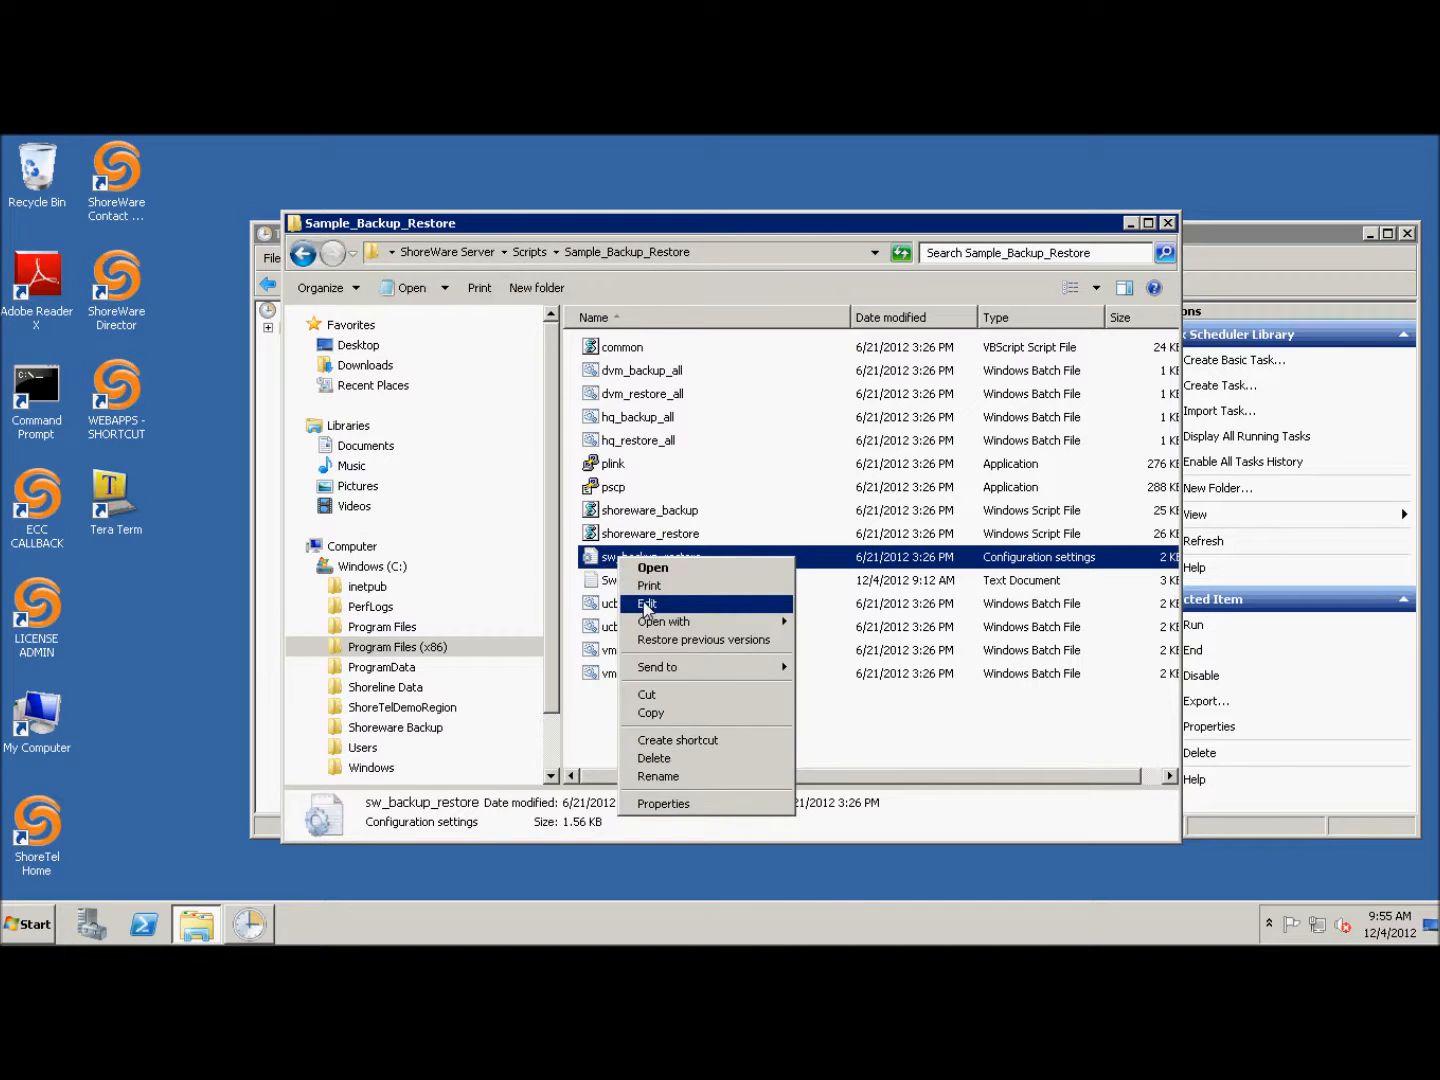
left_click(645, 602)
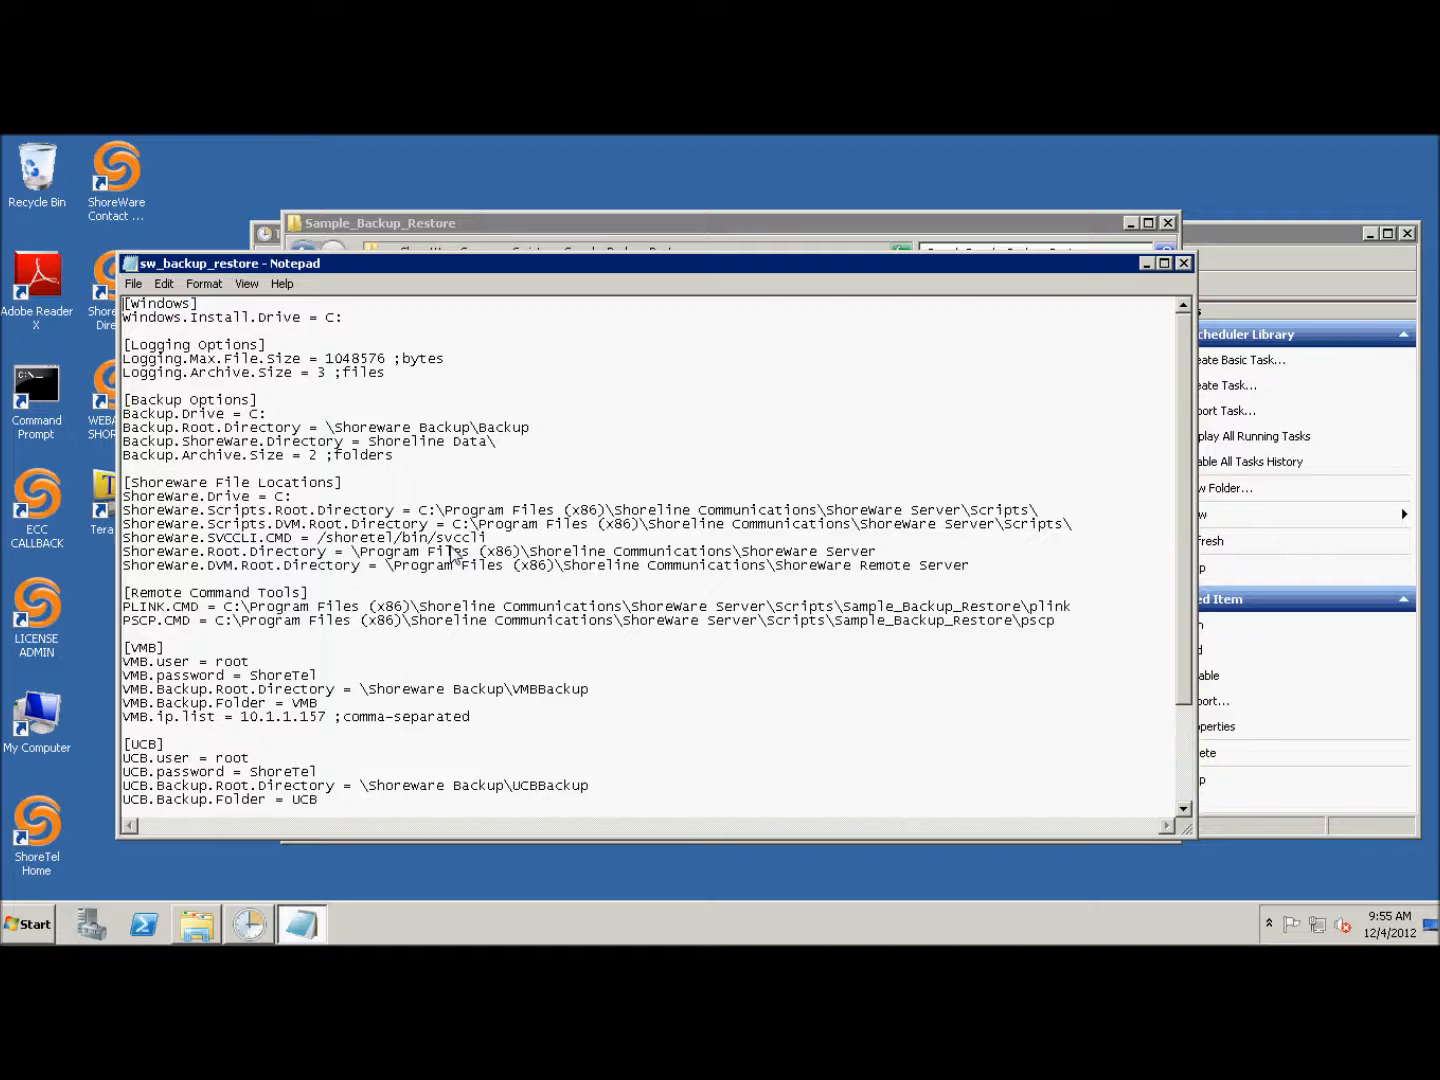
scroll(453, 558, "down", 1)
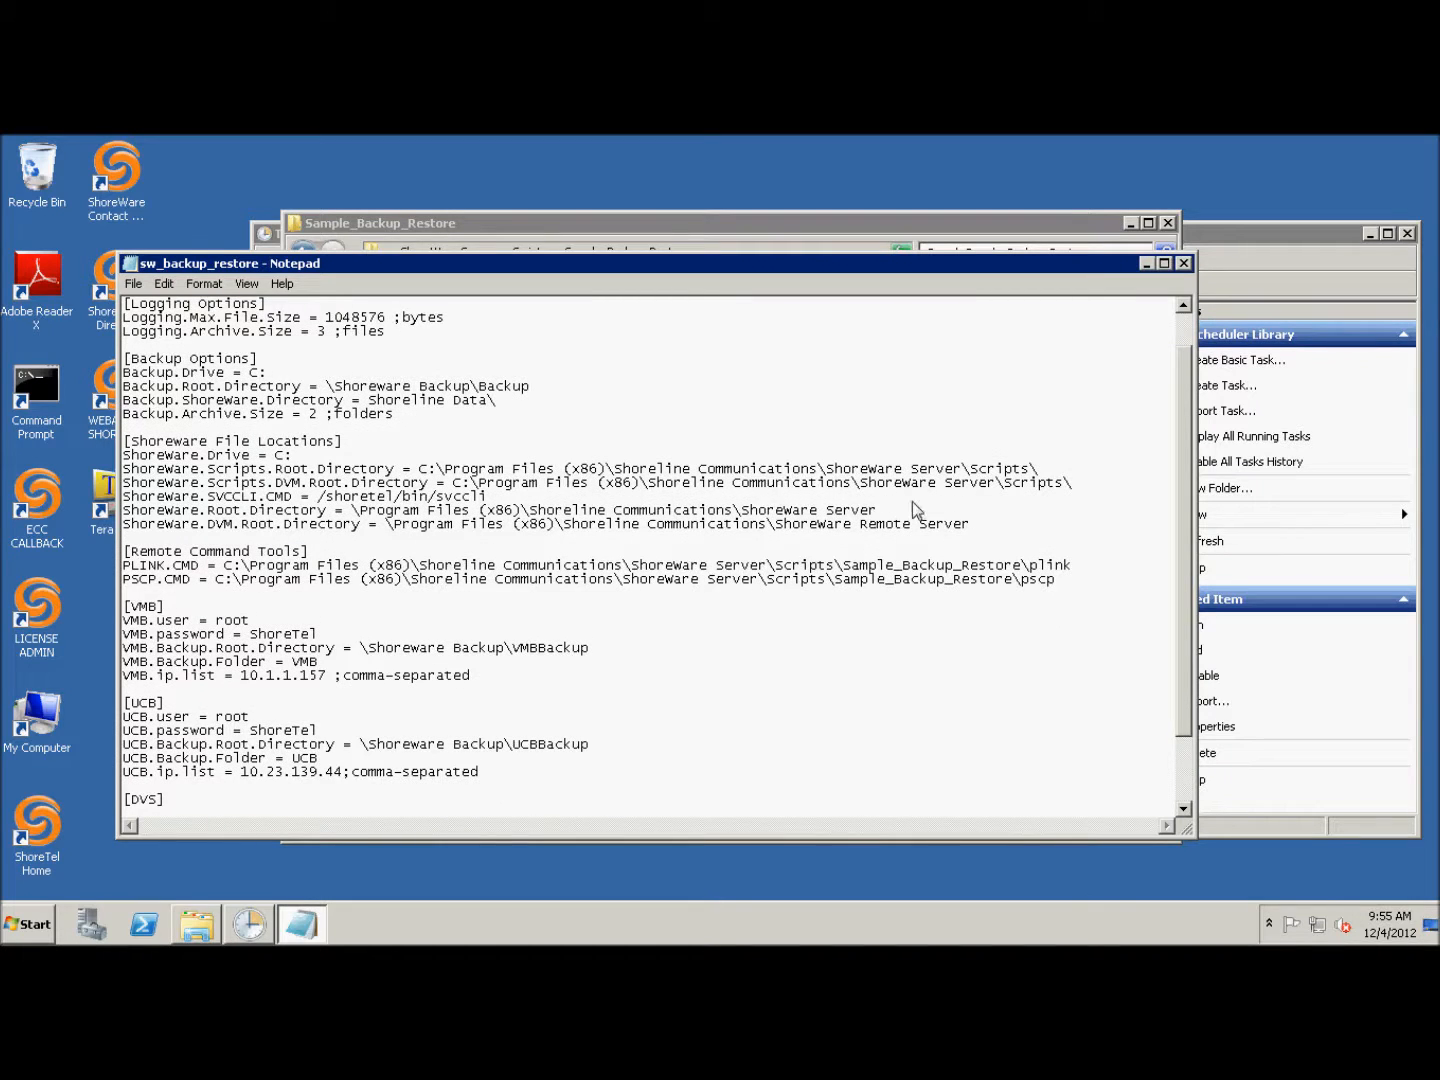
scroll(464, 590, "down", 1)
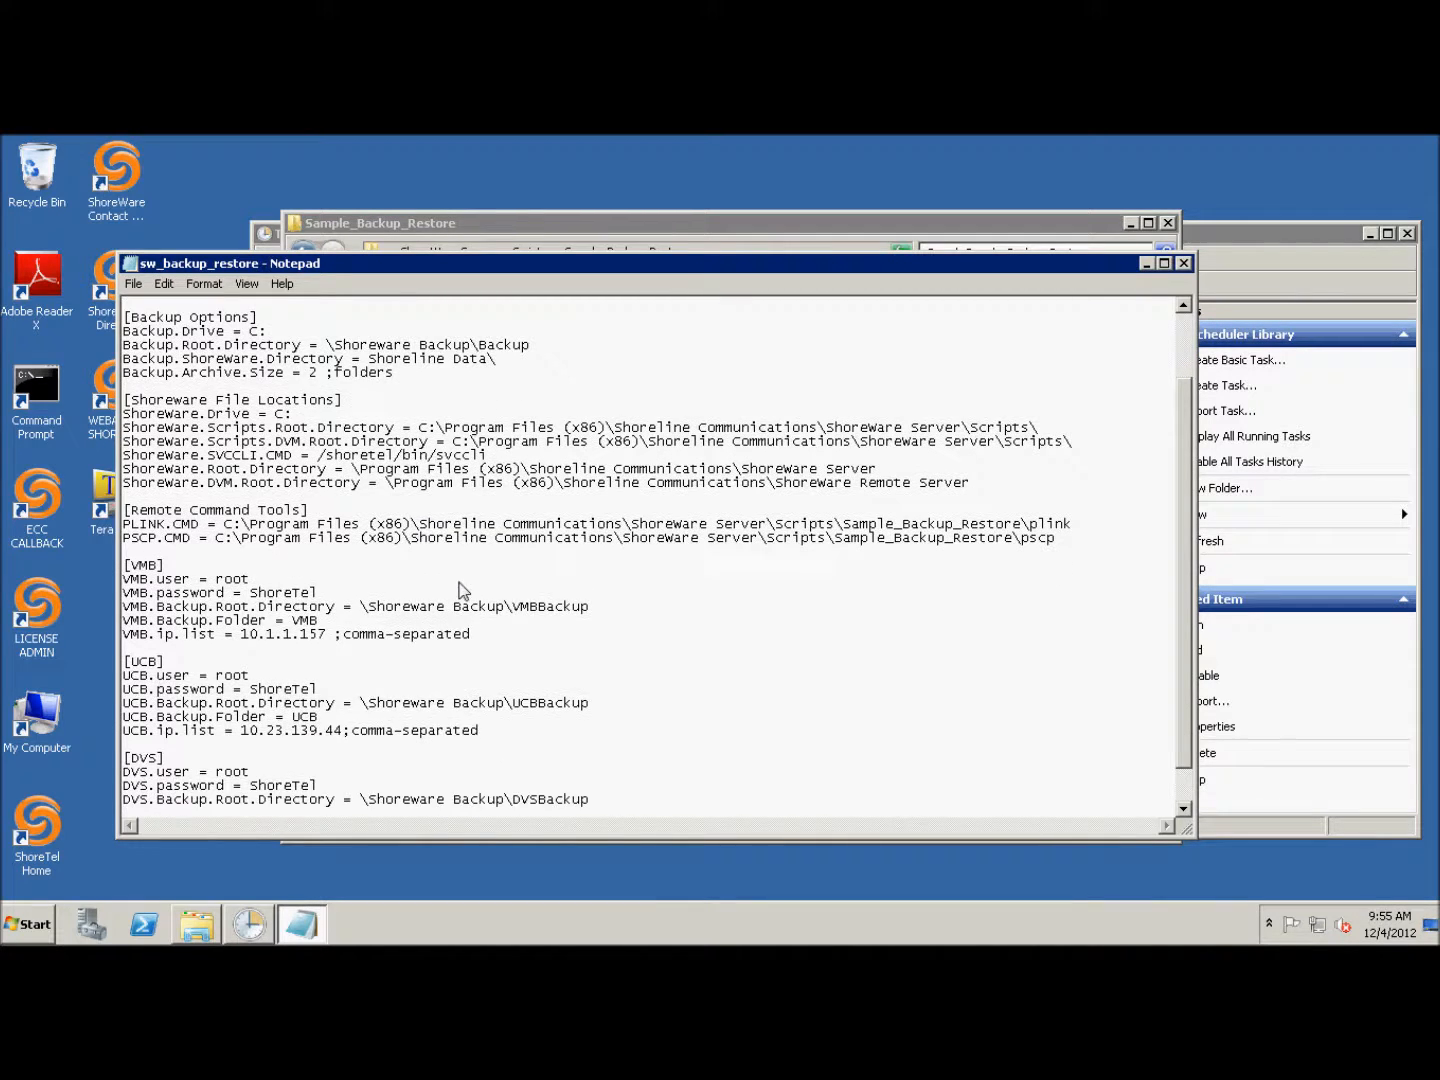
scroll(466, 599, "down", 1)
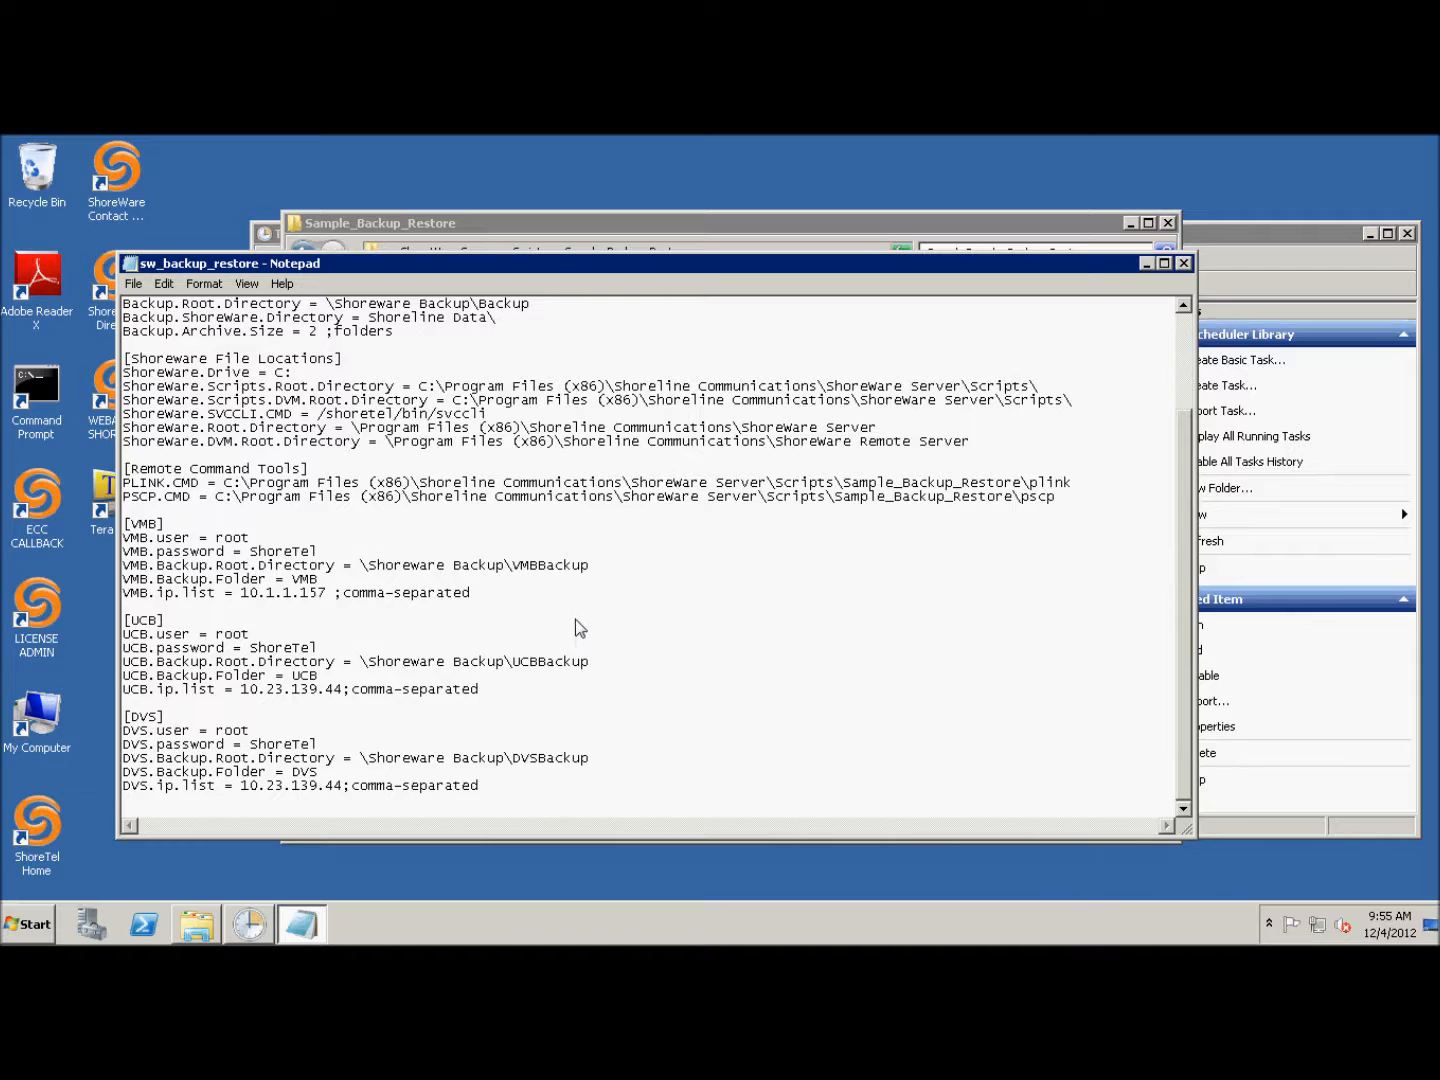
scroll(576, 620, "up", 3)
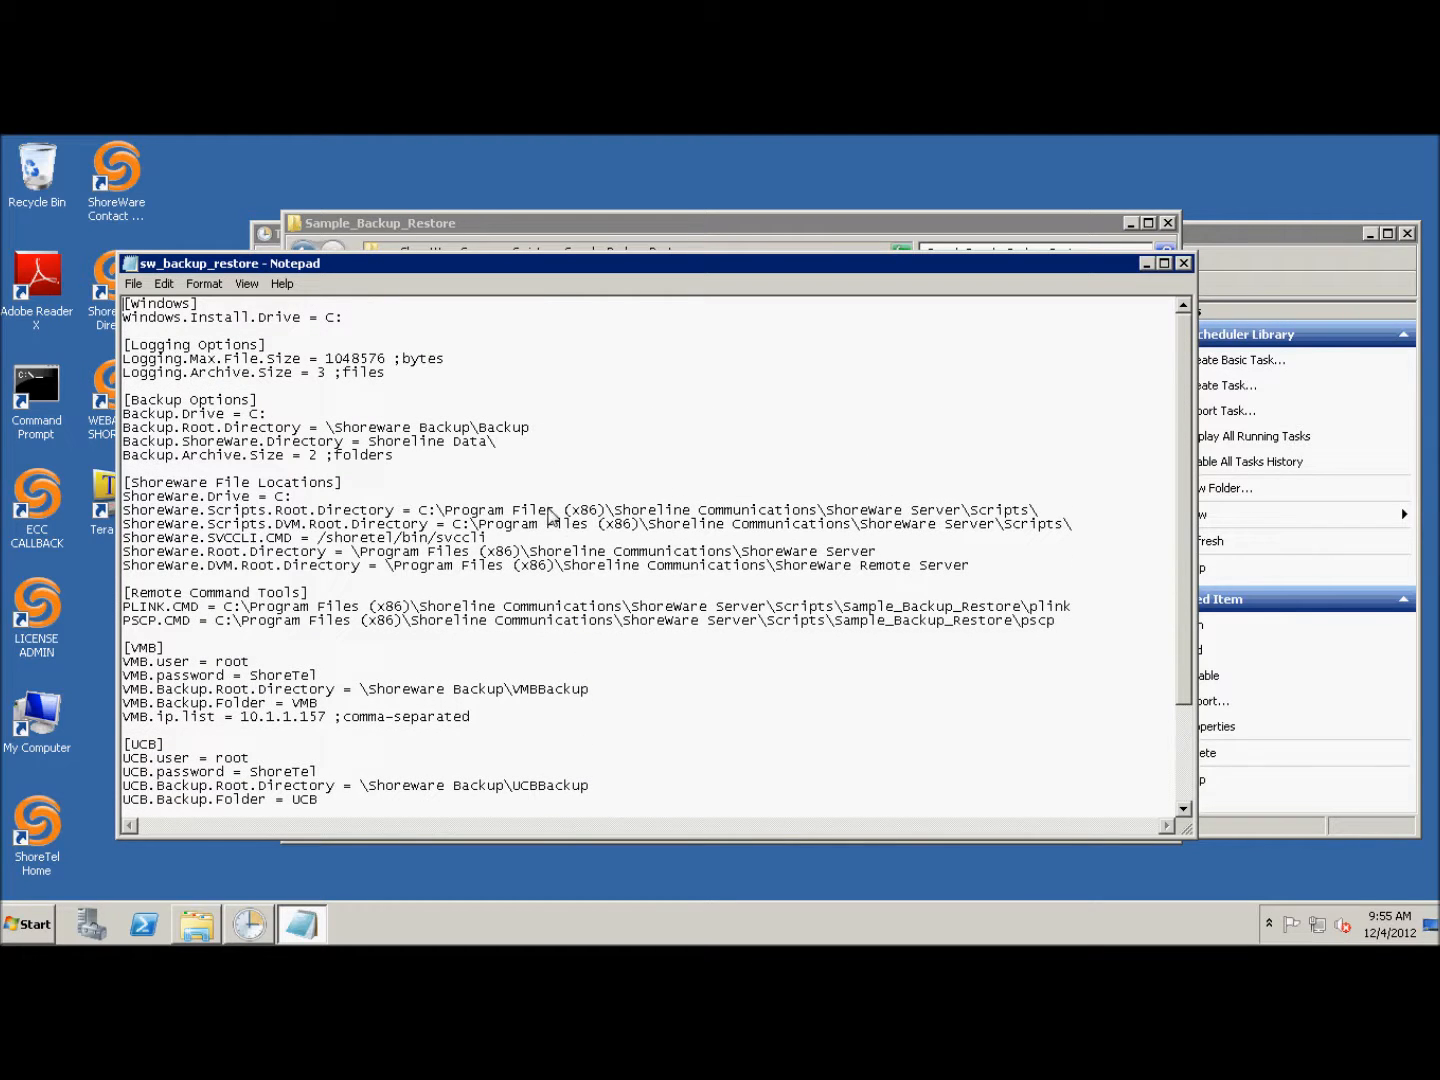
- Examine the Program Files (x86) part of the ShoreWare.Scripts.Root.Directory path, and close the configuration file
left_click_drag(419, 511, 604, 513)
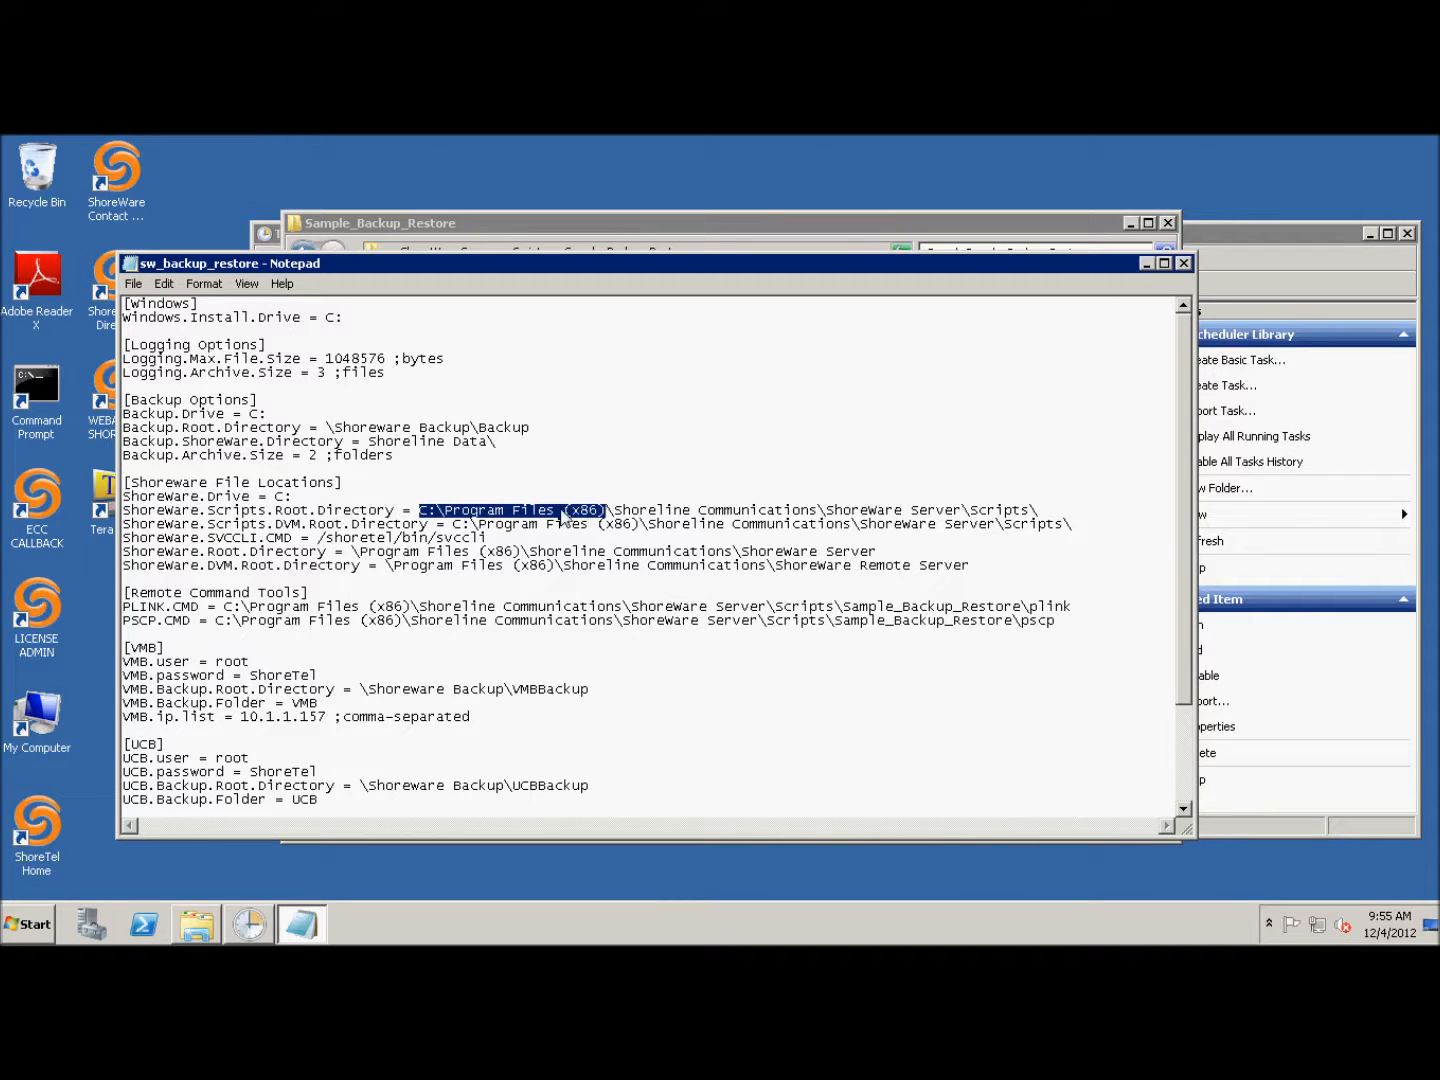
left_click(560, 512)
left_click_drag(560, 512, 607, 513)
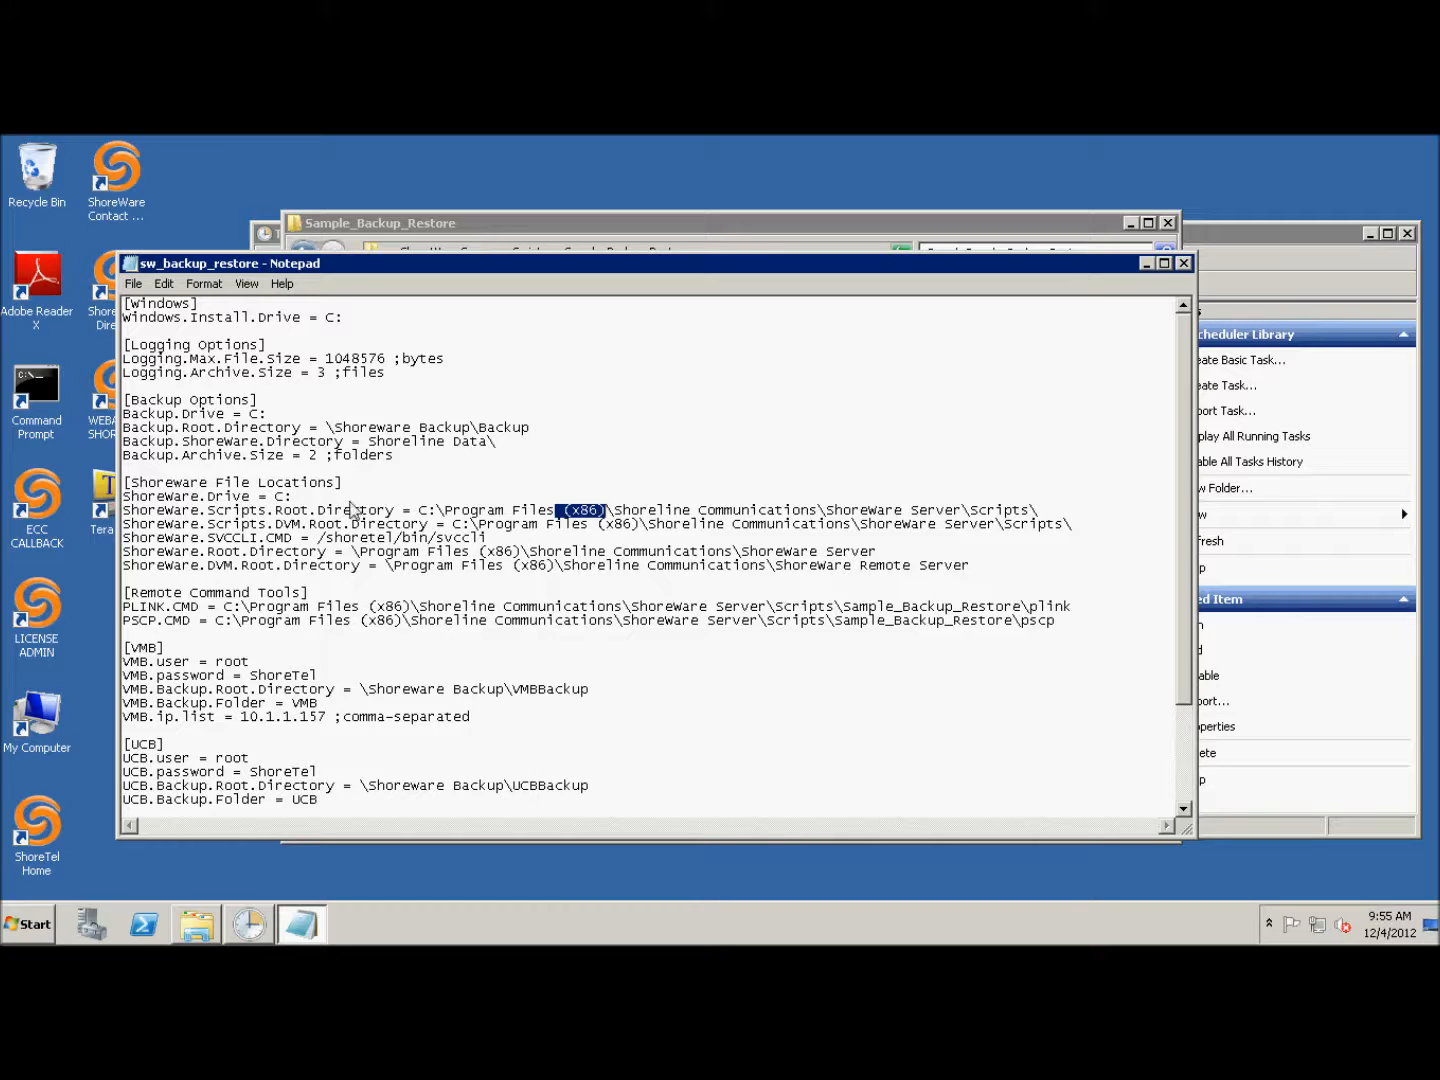
left_click(607, 513)
left_click_drag(607, 513, 550, 506)
left_click(1183, 263)
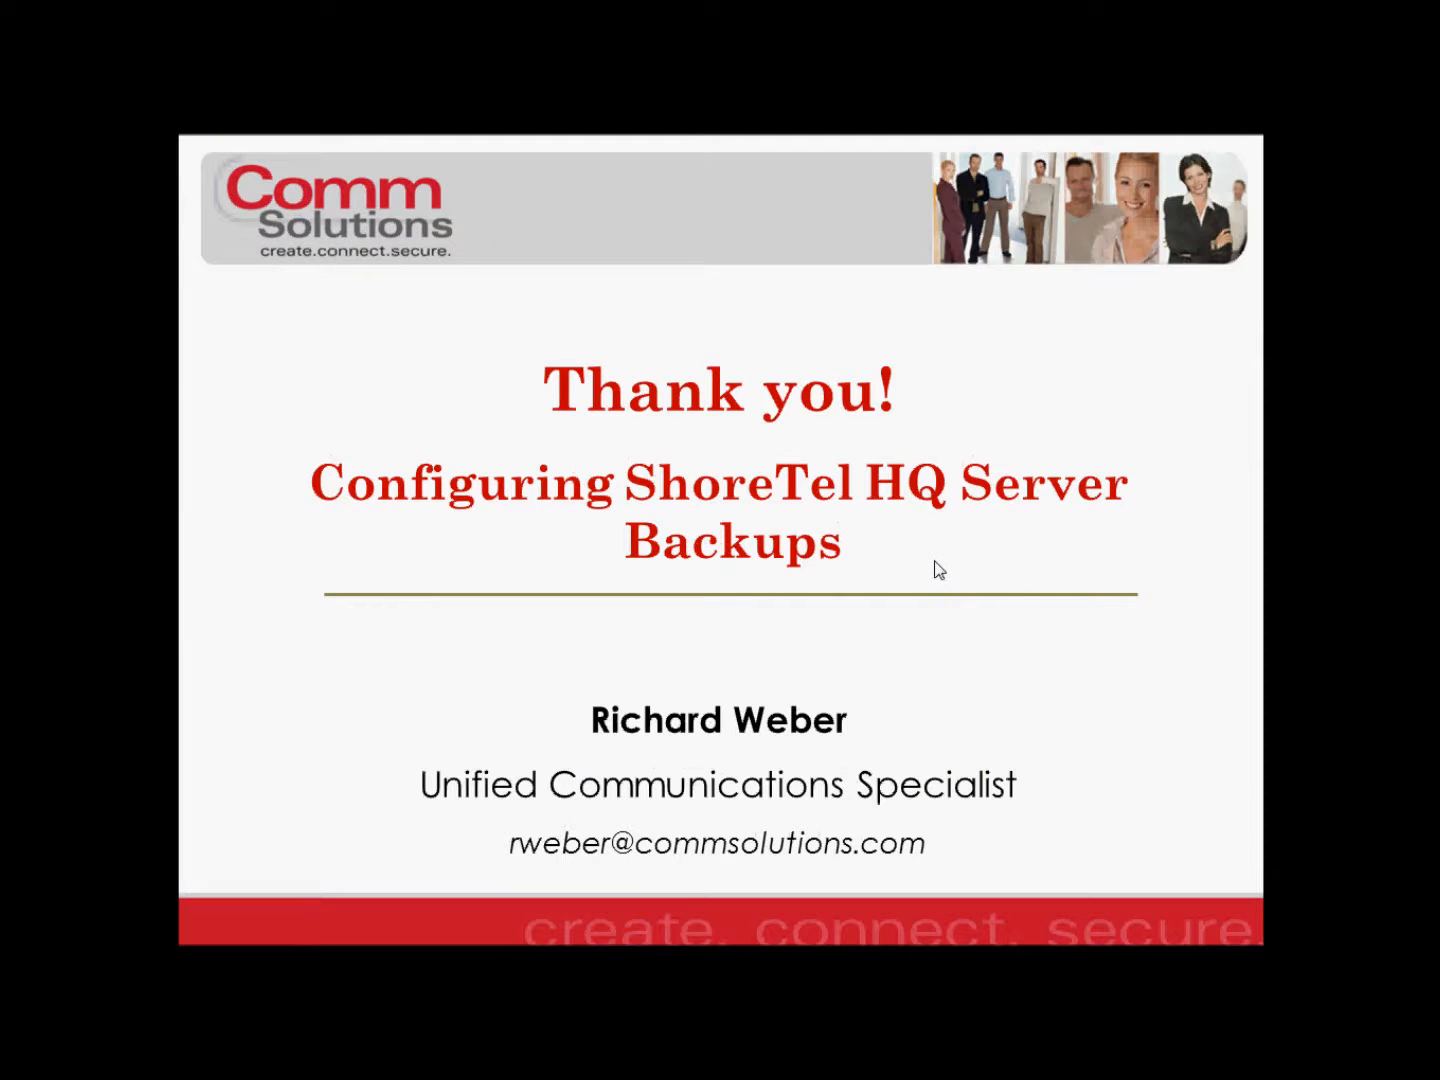